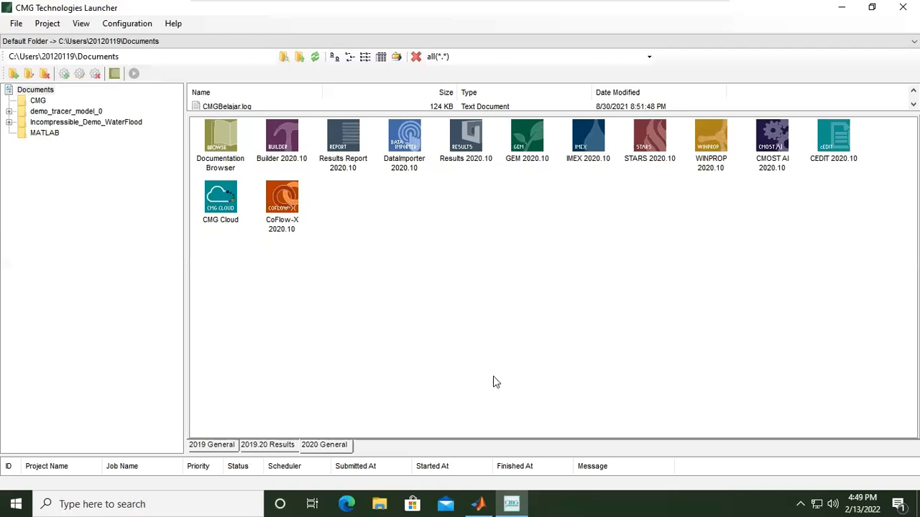
Launch WinProp 2020.10 from the CMG launcher and maximize its window
{"action": "double_click", "coordinate": [713, 148]}
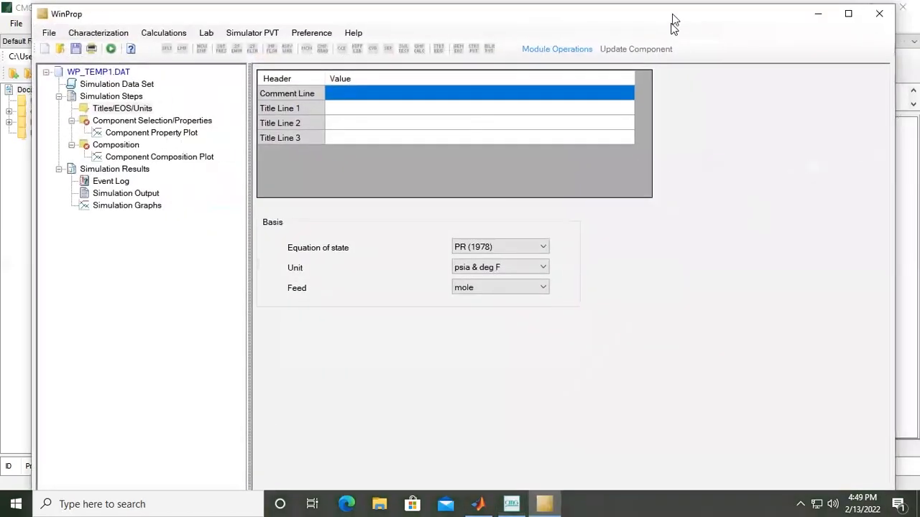
{"action": "left_click", "coordinate": [835, 13]}
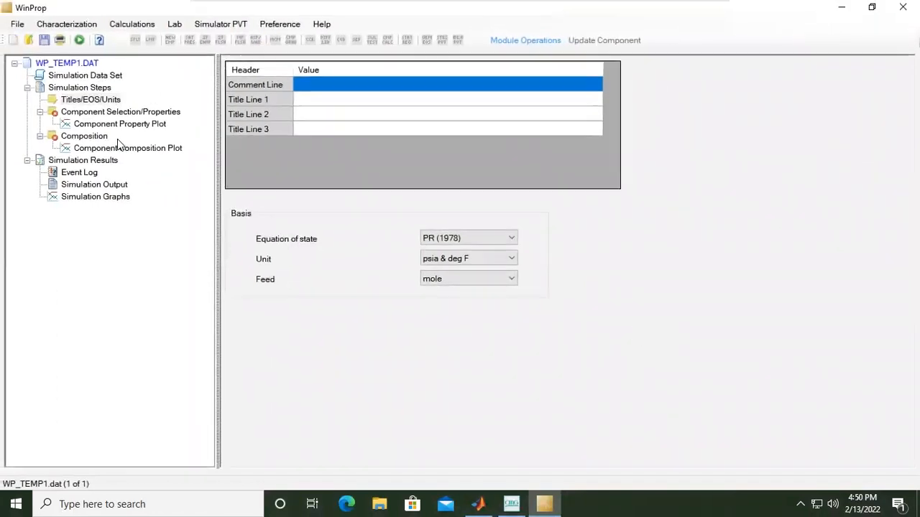
{"action": "left_click", "coordinate": [70, 29]}
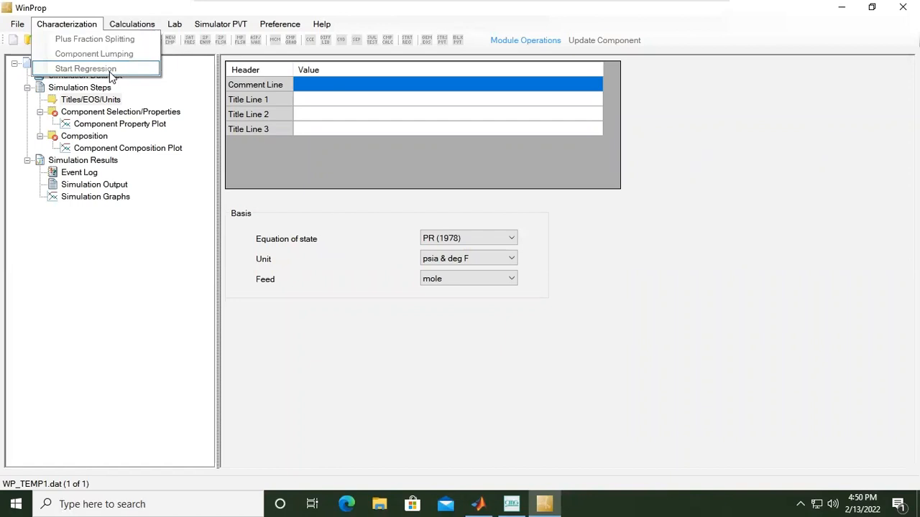
{"action": "mouse_move", "coordinate": [143, 28]}
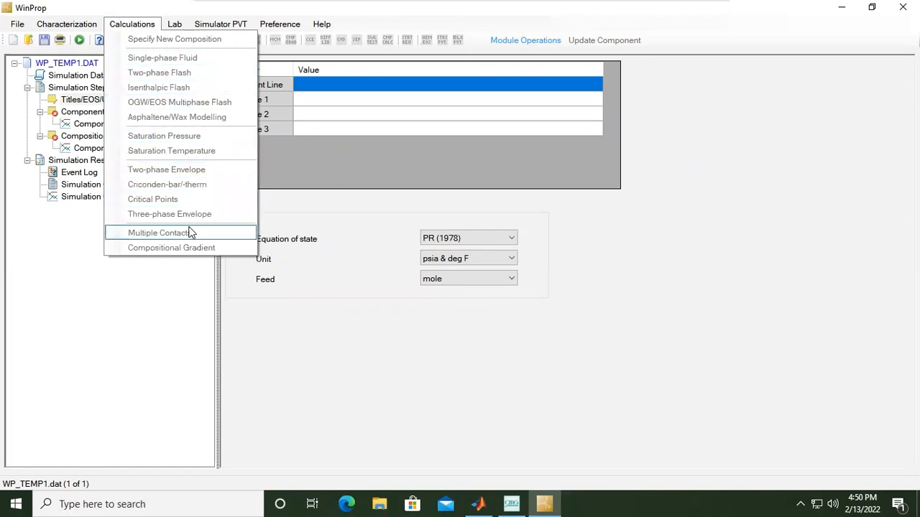
{"action": "mouse_move", "coordinate": [176, 26]}
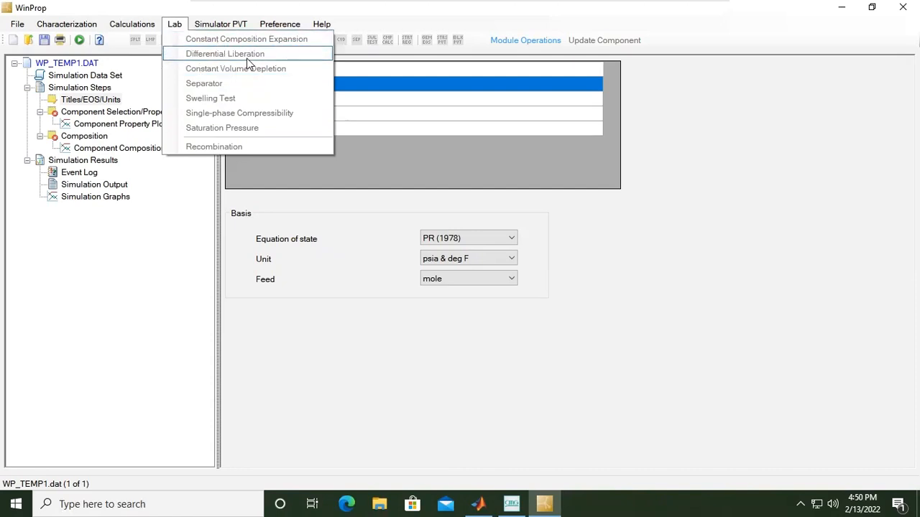
{"action": "left_click", "coordinate": [213, 24]}
{"action": "left_click", "coordinate": [213, 29]}
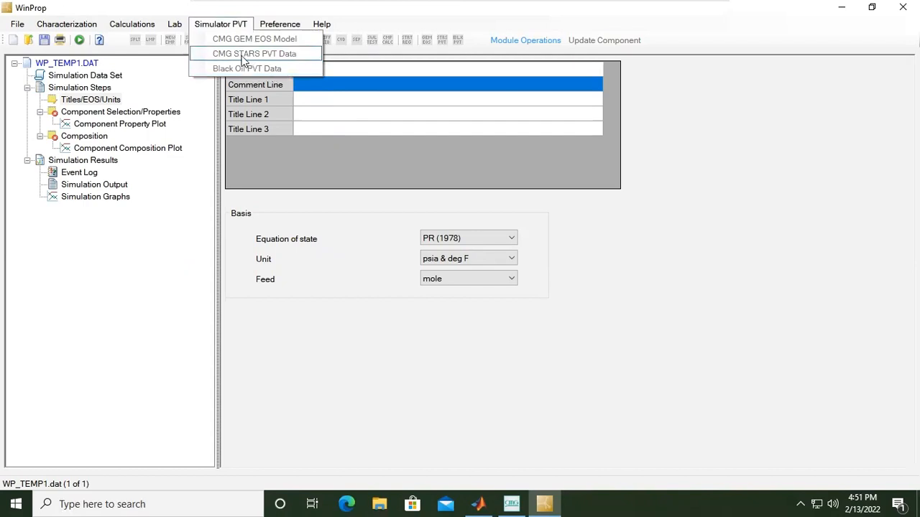
{"action": "mouse_move", "coordinate": [281, 28]}
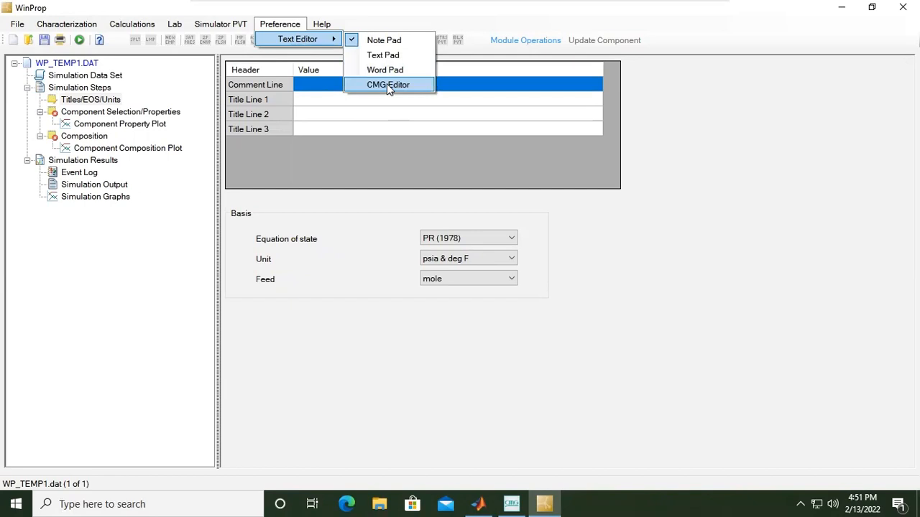
{"action": "left_click", "coordinate": [386, 84]}
View the WinProp help contents, dismissing the Internet Explorer setup prompt, and close the help window
{"action": "left_click", "coordinate": [321, 23]}
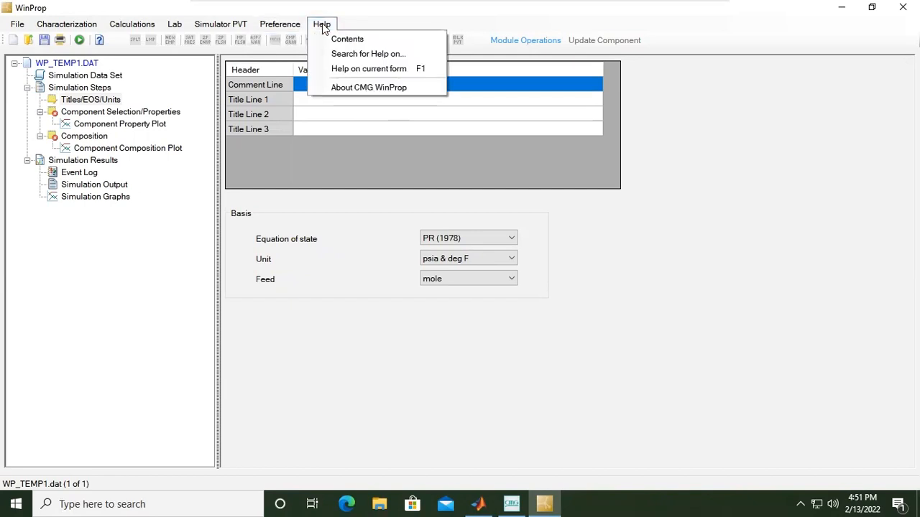
{"action": "left_click", "coordinate": [366, 43]}
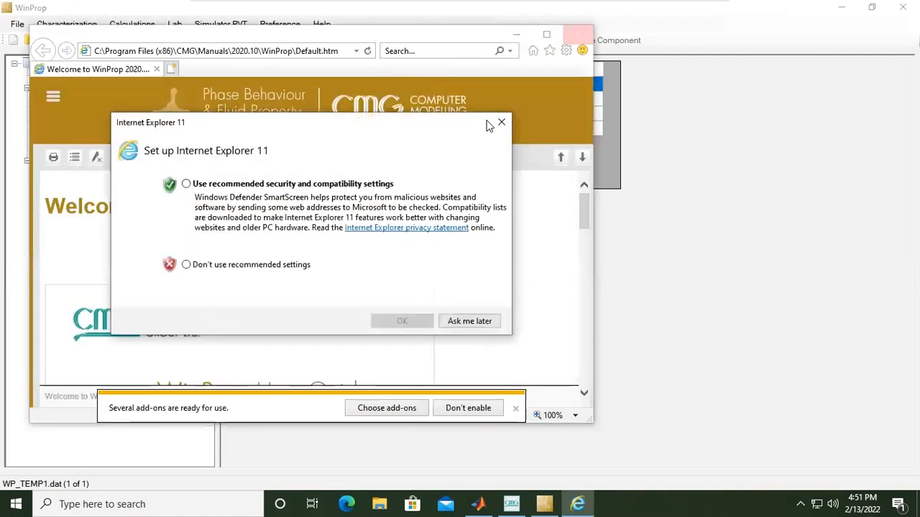
{"action": "left_click", "coordinate": [504, 123]}
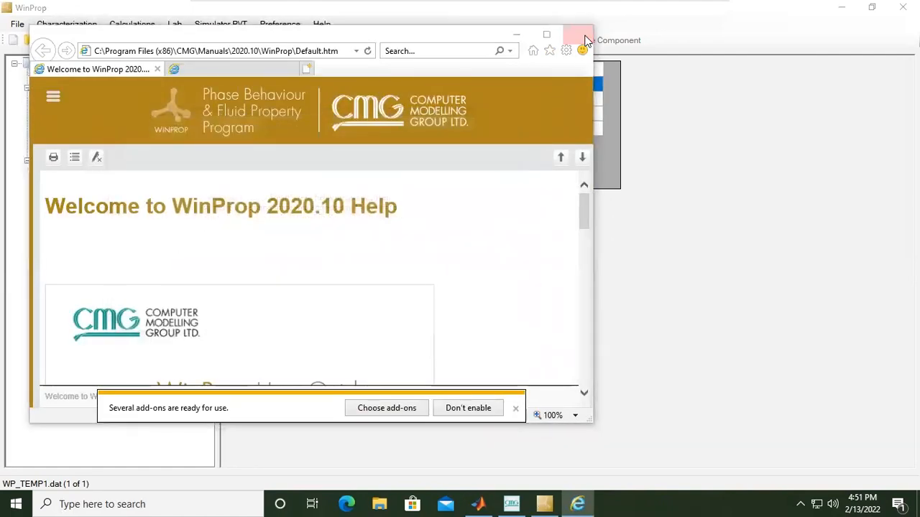
{"action": "left_click", "coordinate": [577, 35]}
{"action": "left_click", "coordinate": [300, 238]}
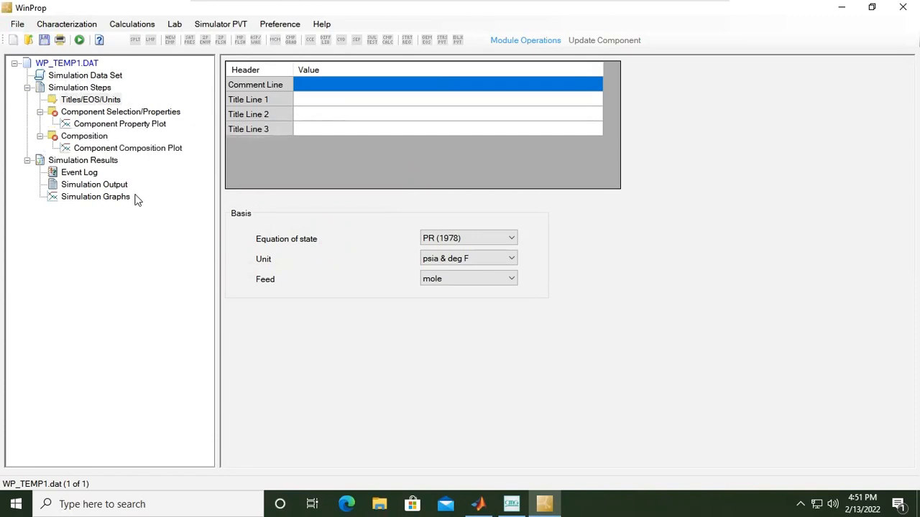
Enter "Gas Condensate" as both the comment line and Title Line 1 in the Titles/EOS/Units form
{"action": "left_click", "coordinate": [101, 104]}
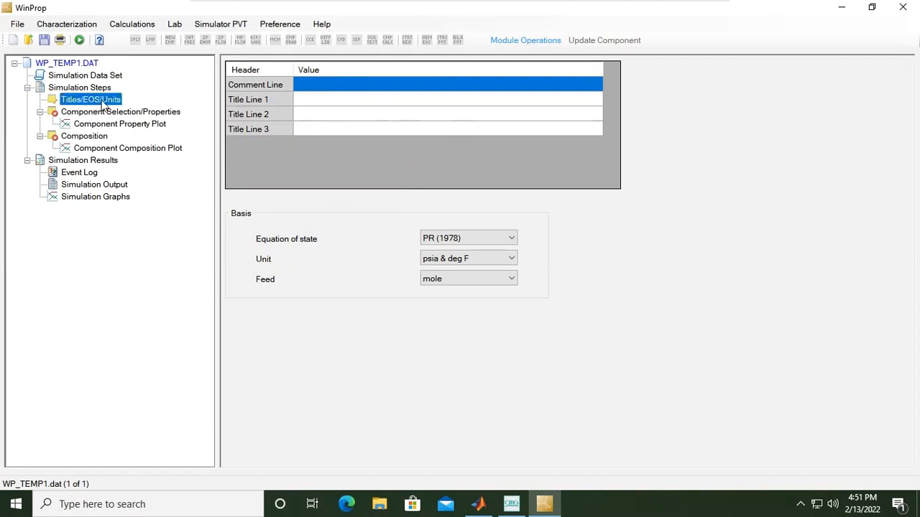
{"action": "left_click", "coordinate": [319, 95]}
{"action": "left_click", "coordinate": [328, 85]}
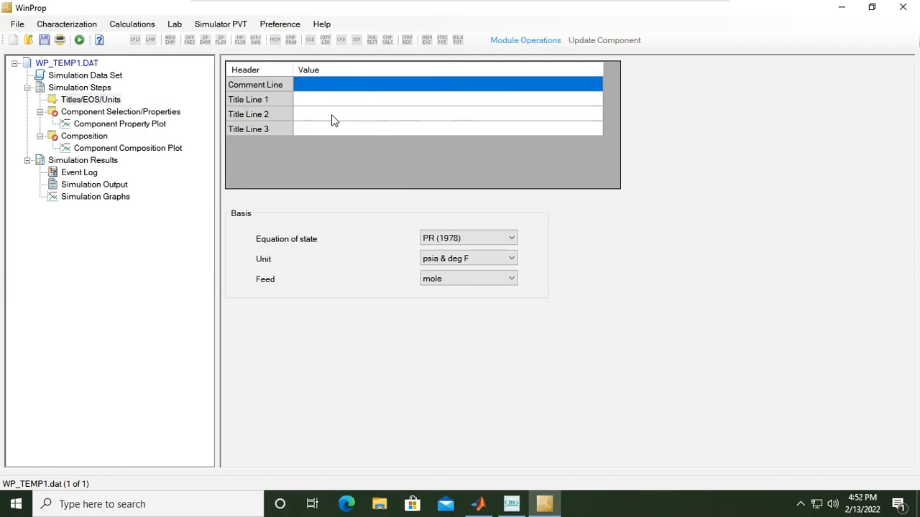
{"action": "type", "text": "Gas Con"}
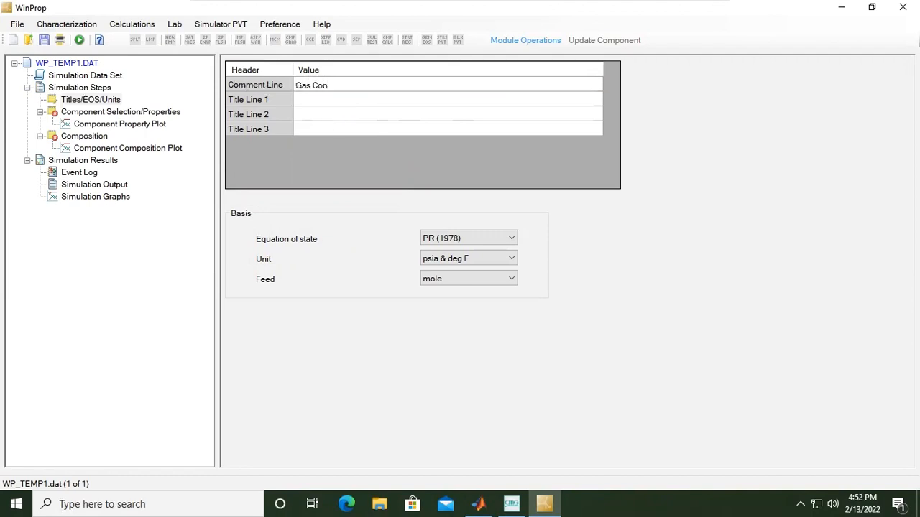
{"action": "type", "text": "densate"}
{"action": "left_click", "coordinate": [339, 103]}
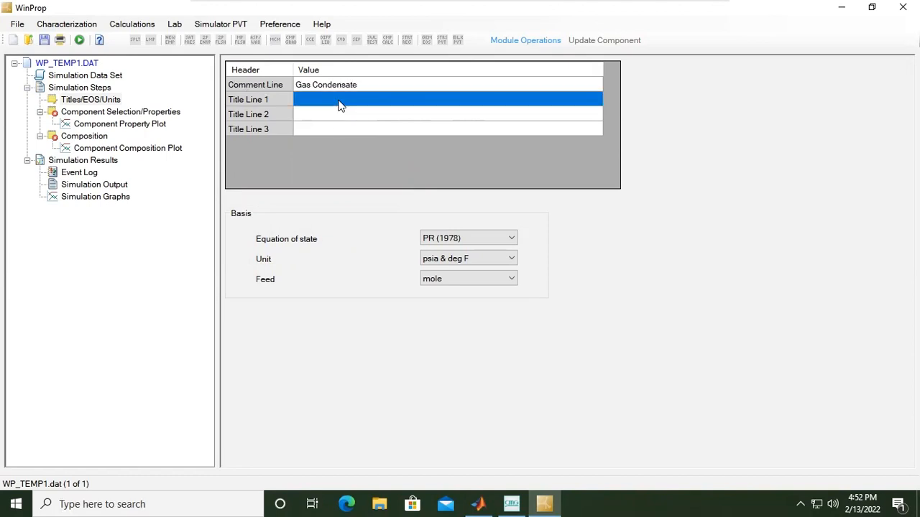
{"action": "type", "text": "Gas Conda"}
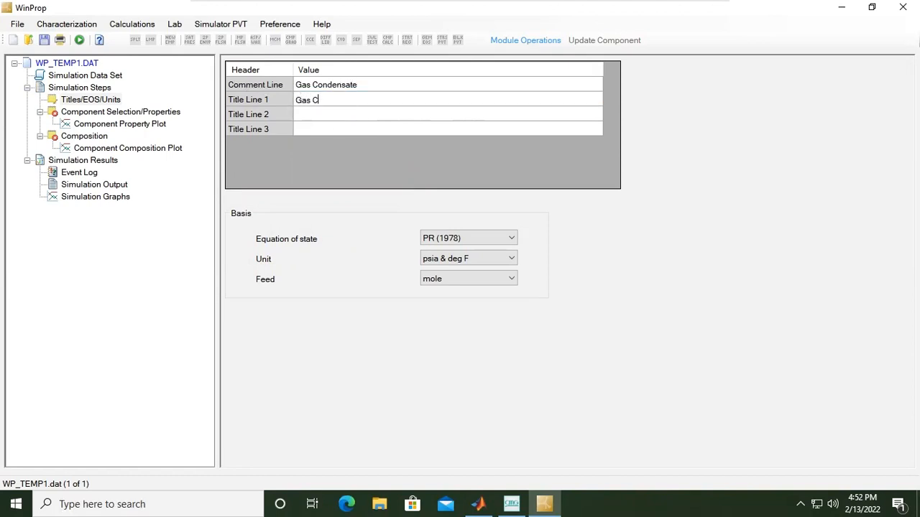
{"action": "type", "text": "sate"}
{"action": "left_click", "coordinate": [307, 117]}
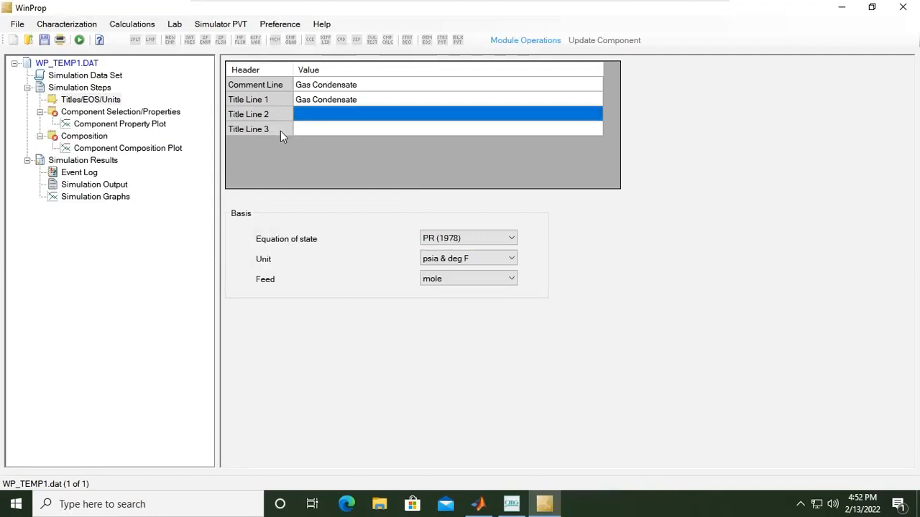
{"action": "left_click", "coordinate": [330, 130]}
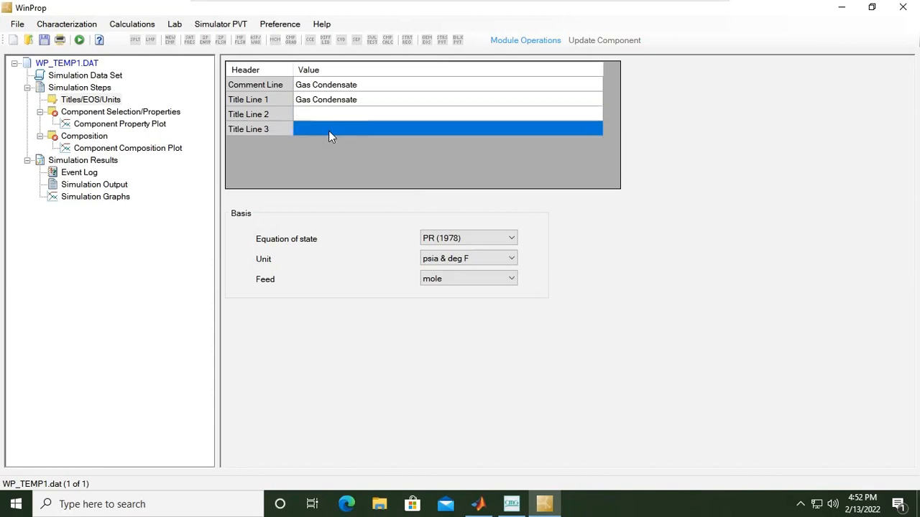
{"action": "left_click", "coordinate": [320, 112]}
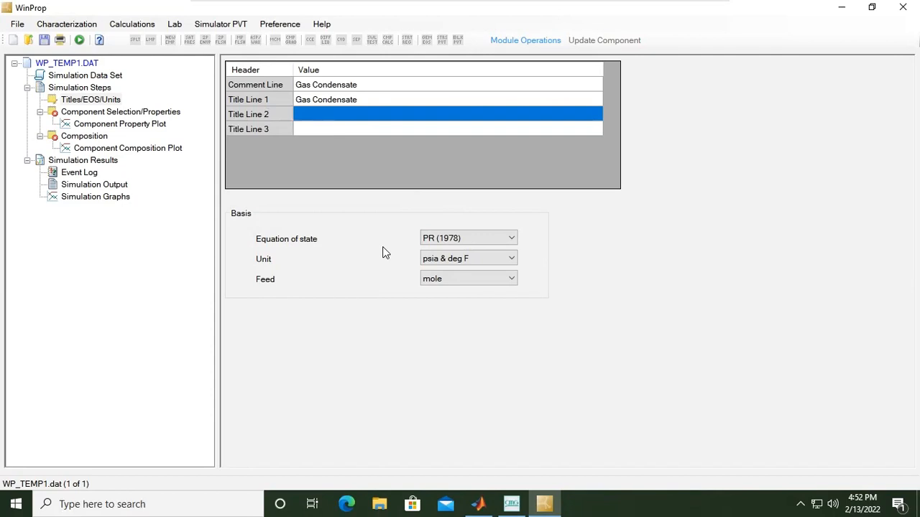
Keep PR (1978) as the equation of state and choose psia & deg F units with a mole feed basis
{"action": "left_click", "coordinate": [501, 242]}
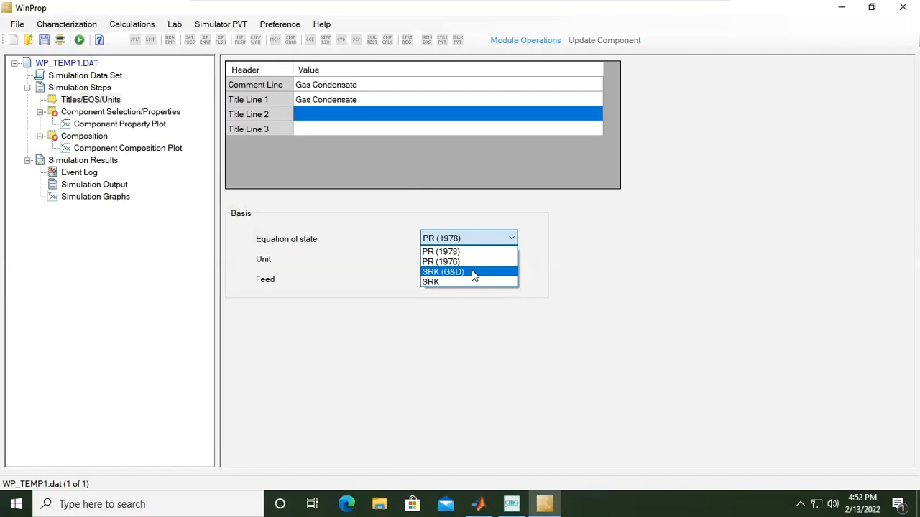
{"action": "left_click", "coordinate": [576, 248]}
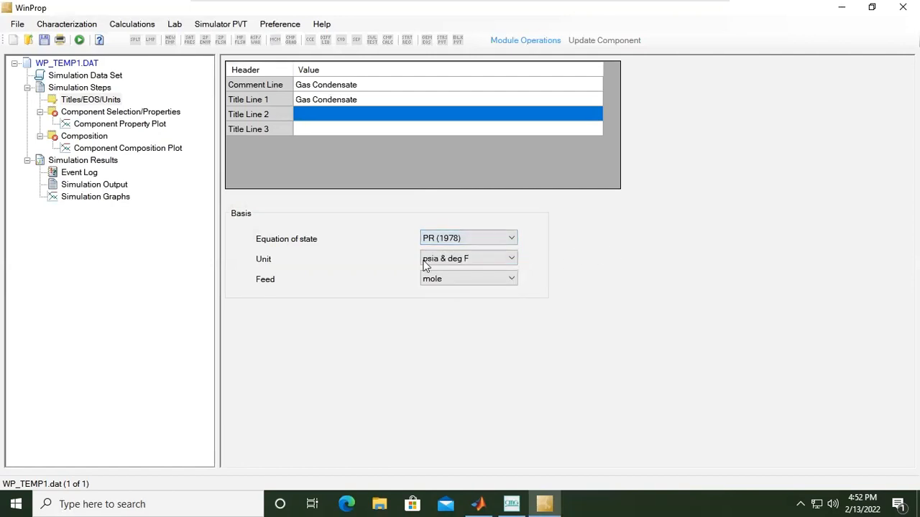
{"action": "left_click", "coordinate": [510, 257]}
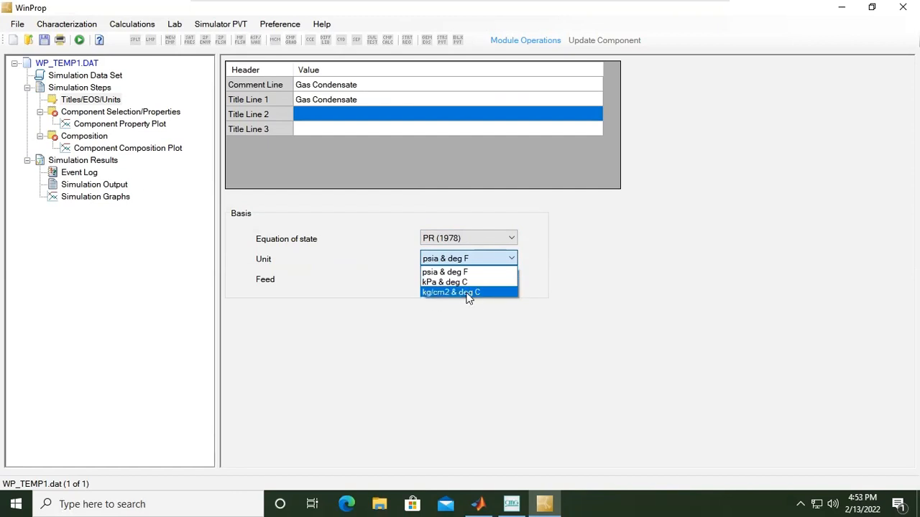
{"action": "left_click", "coordinate": [479, 273]}
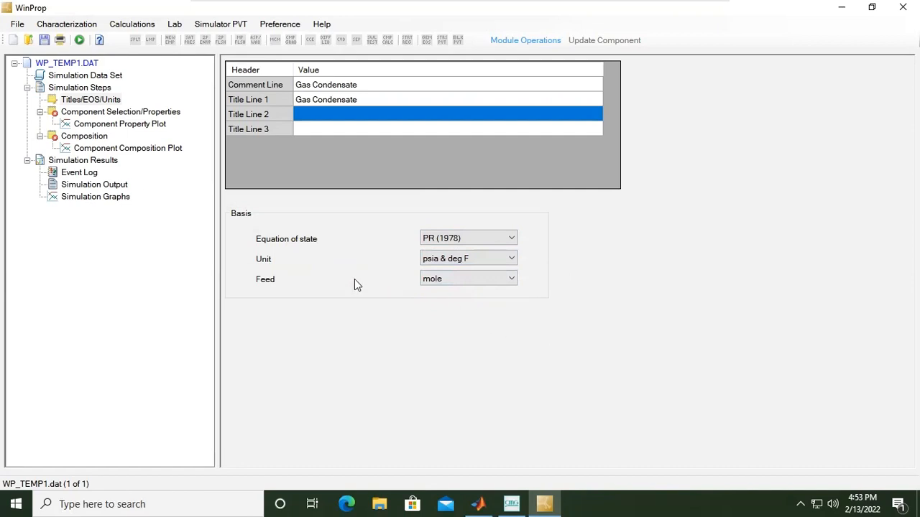
{"action": "left_click", "coordinate": [478, 280]}
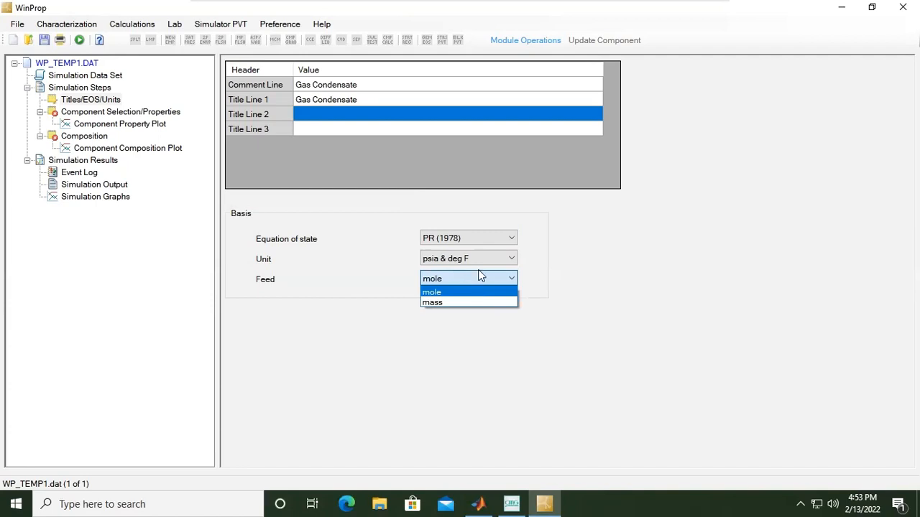
{"action": "left_click", "coordinate": [491, 293]}
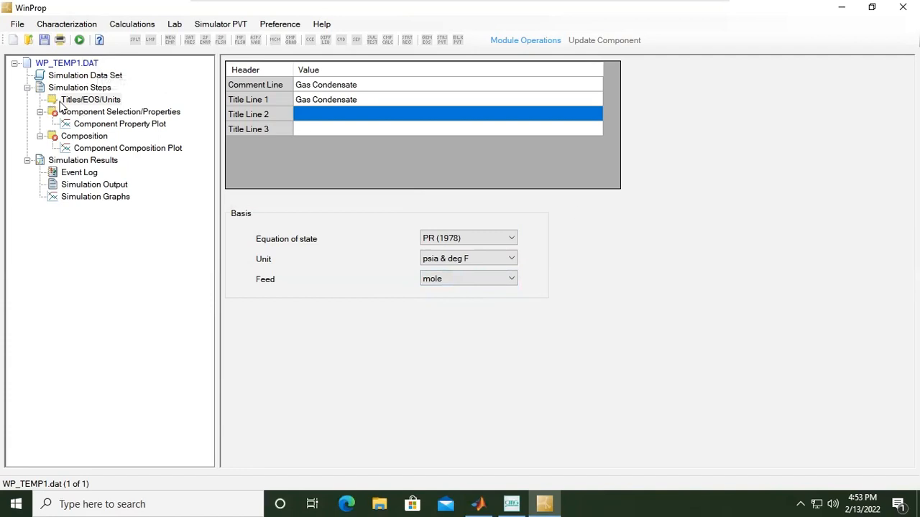
{"action": "left_click", "coordinate": [91, 104]}
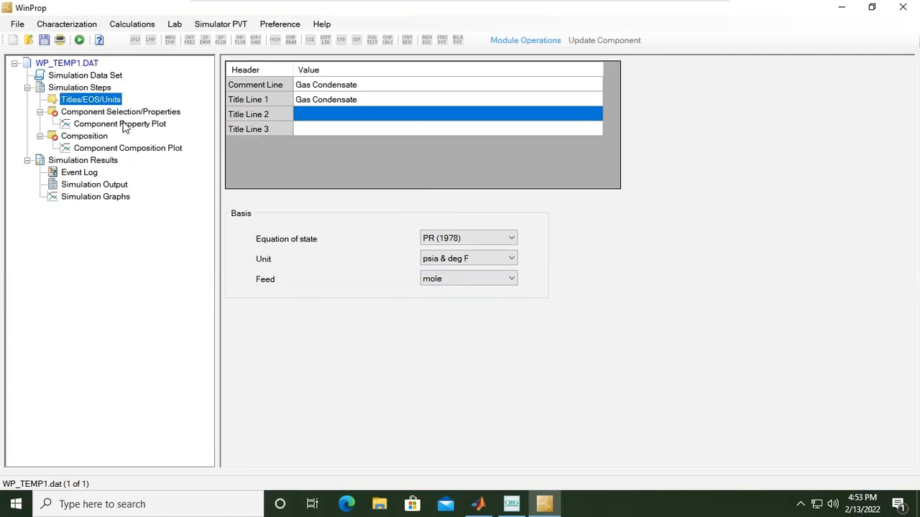
Open the library component list from Component Selection/Properties and reposition its dialog so it is fully visible
{"action": "left_click", "coordinate": [119, 114]}
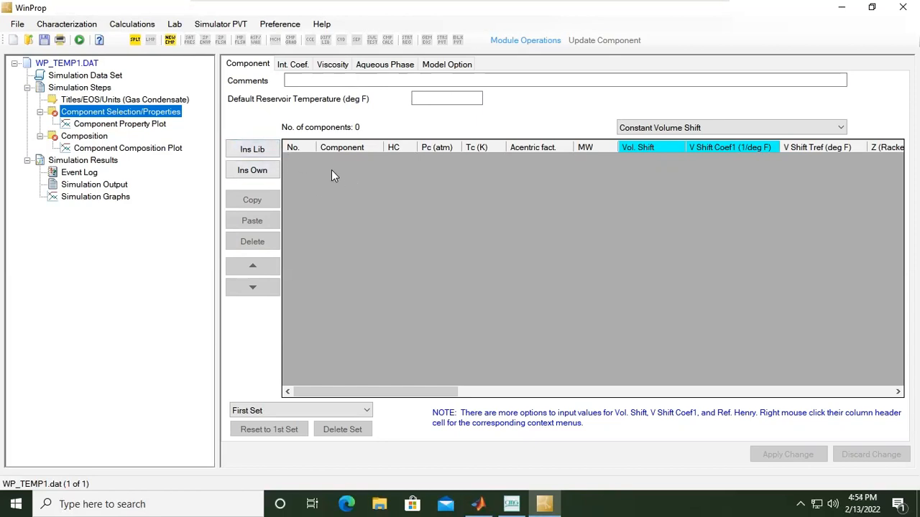
{"action": "left_click", "coordinate": [255, 151]}
{"action": "left_click_drag", "start_coordinate": [266, 83], "coordinate": [575, 84]}
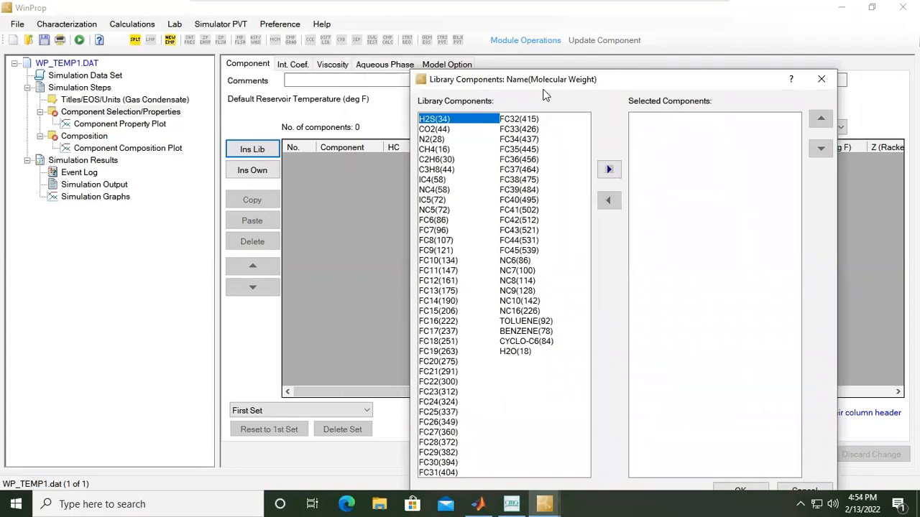
{"action": "left_click_drag", "start_coordinate": [494, 87], "coordinate": [394, 59]}
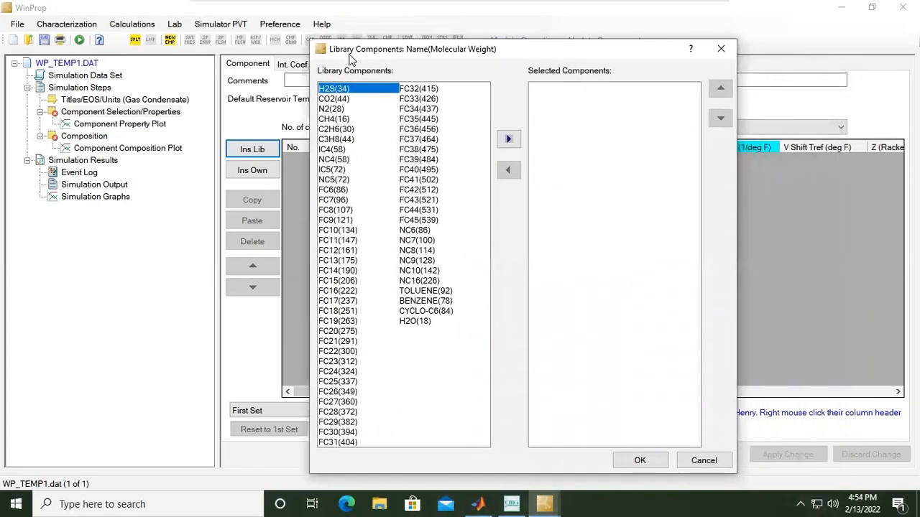
Go through the library components N2, CH4, C2H6, C3H8, IC4 and NC4 without adding them
{"action": "left_click", "coordinate": [343, 109]}
{"action": "left_click", "coordinate": [343, 120]}
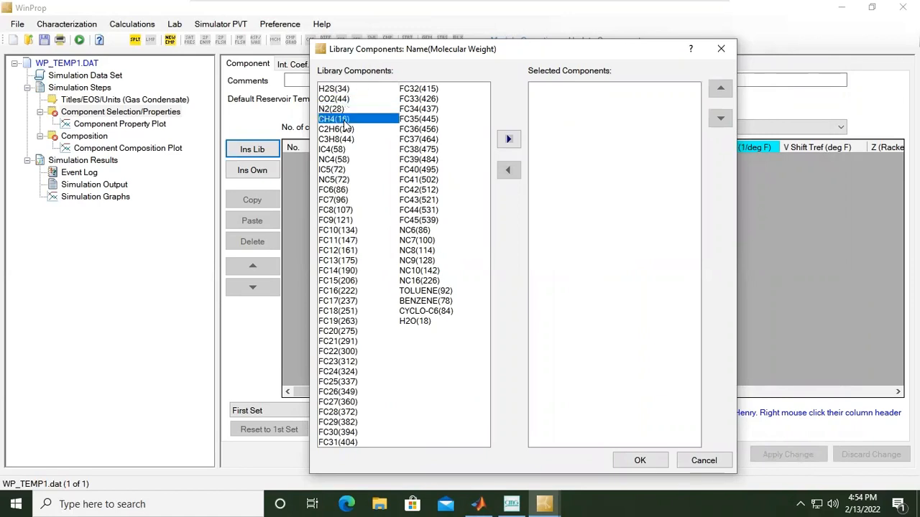
{"action": "left_click", "coordinate": [351, 130]}
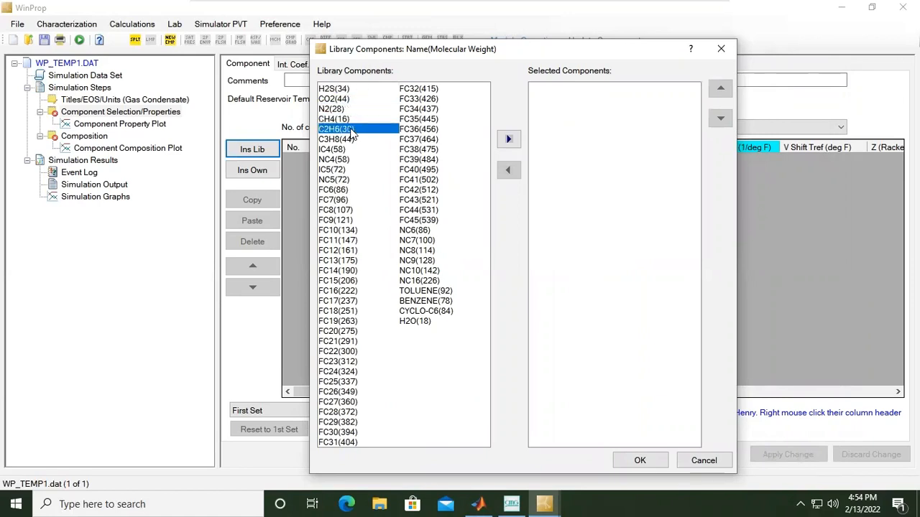
{"action": "left_click", "coordinate": [367, 141]}
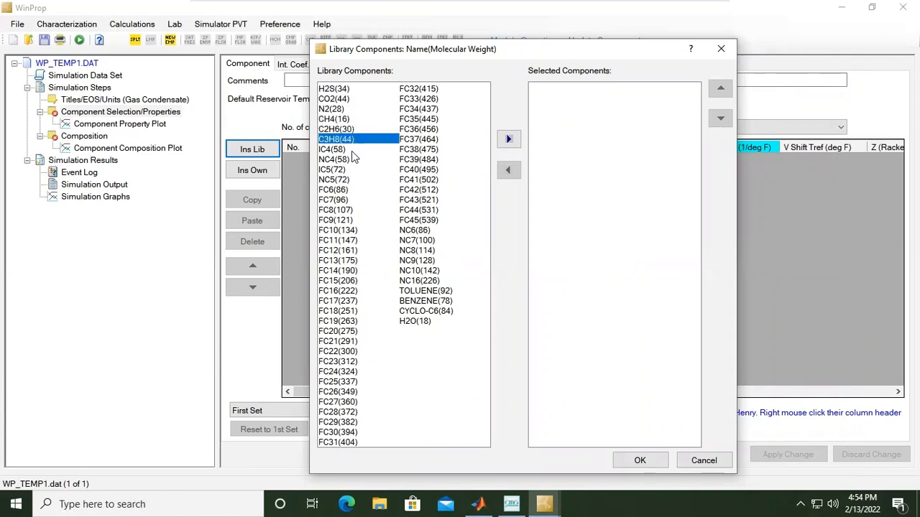
{"action": "left_click", "coordinate": [351, 150]}
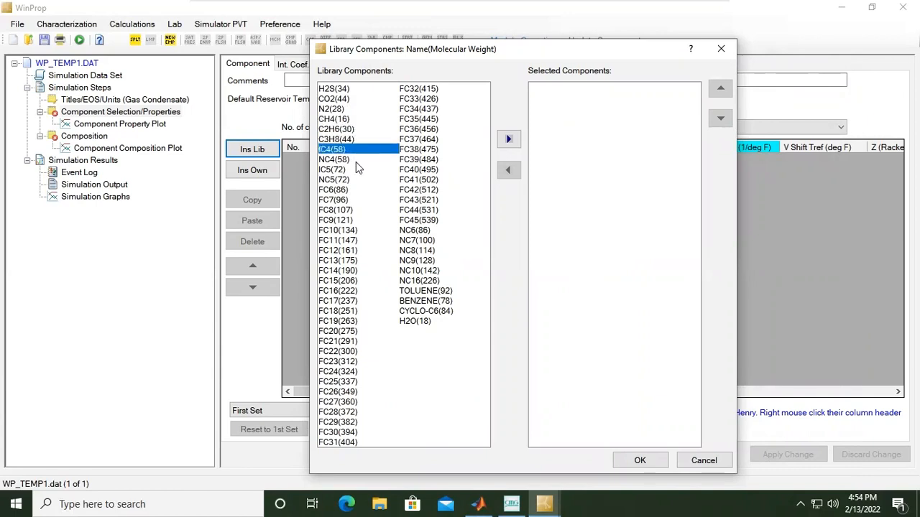
{"action": "left_click", "coordinate": [356, 162]}
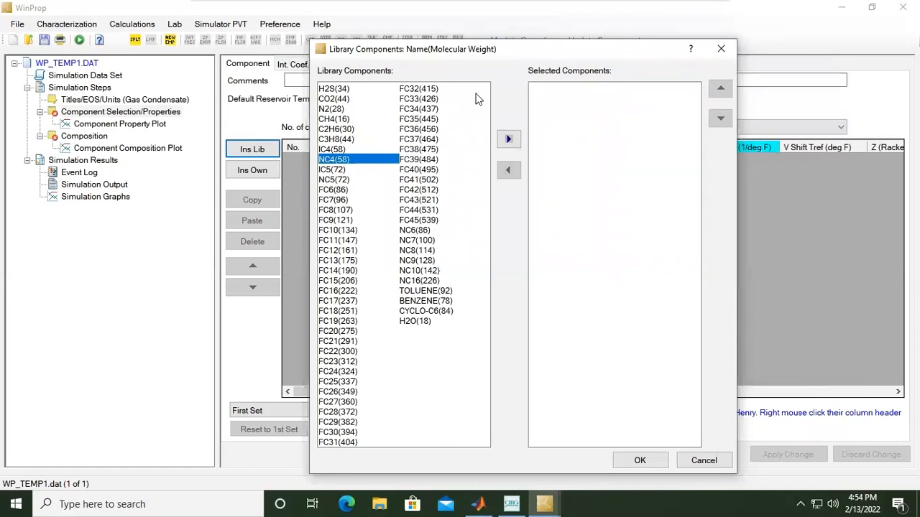
Add the library components CO2, N2, CH4, C2H6, C3H8, IC4, NC4, IC5, NC5 and FC6 to the component table
{"action": "left_click", "coordinate": [335, 100]}
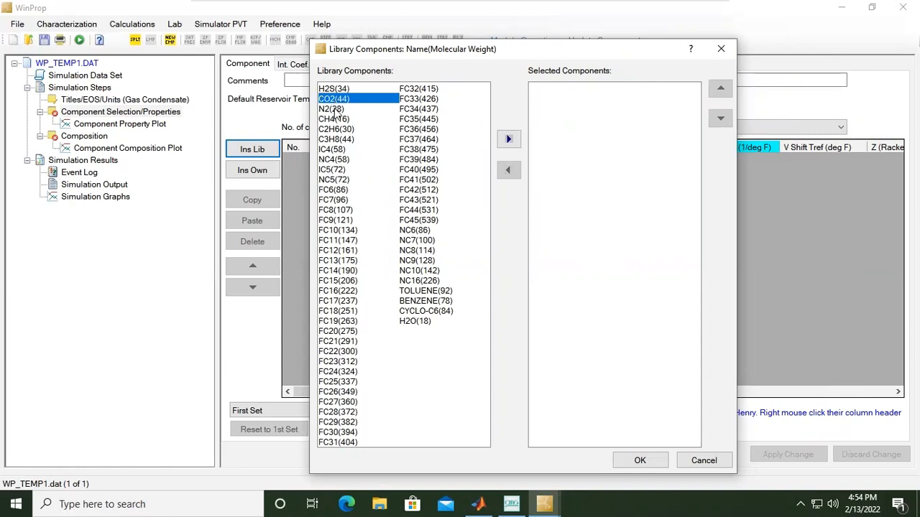
{"action": "left_click", "coordinate": [335, 110], "text": "ctrl"}
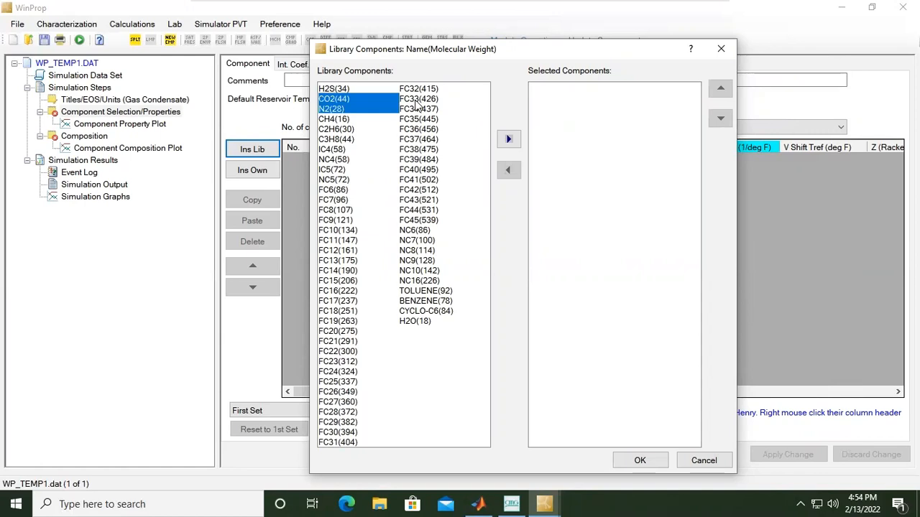
{"action": "left_click", "coordinate": [338, 120], "text": "ctrl"}
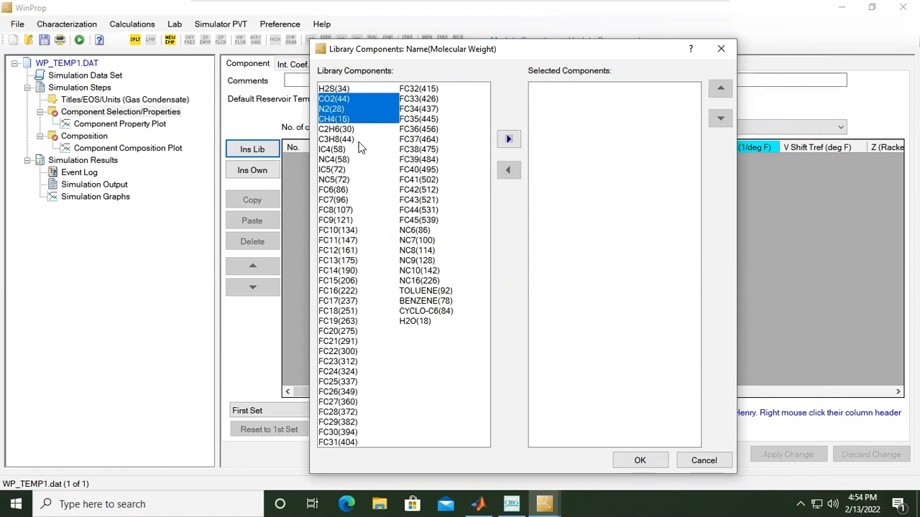
{"action": "left_click", "coordinate": [367, 131], "text": "ctrl"}
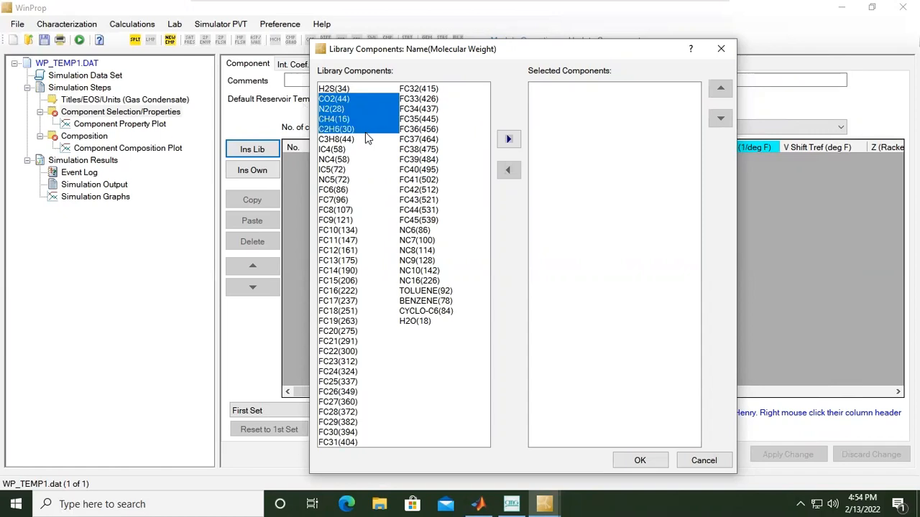
{"action": "left_click", "coordinate": [366, 140], "text": "ctrl"}
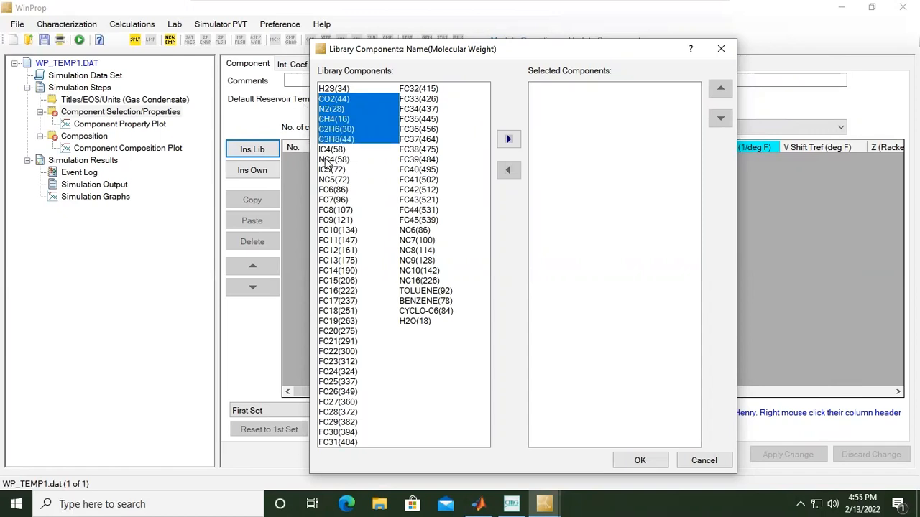
{"action": "left_click", "coordinate": [334, 149], "text": "ctrl"}
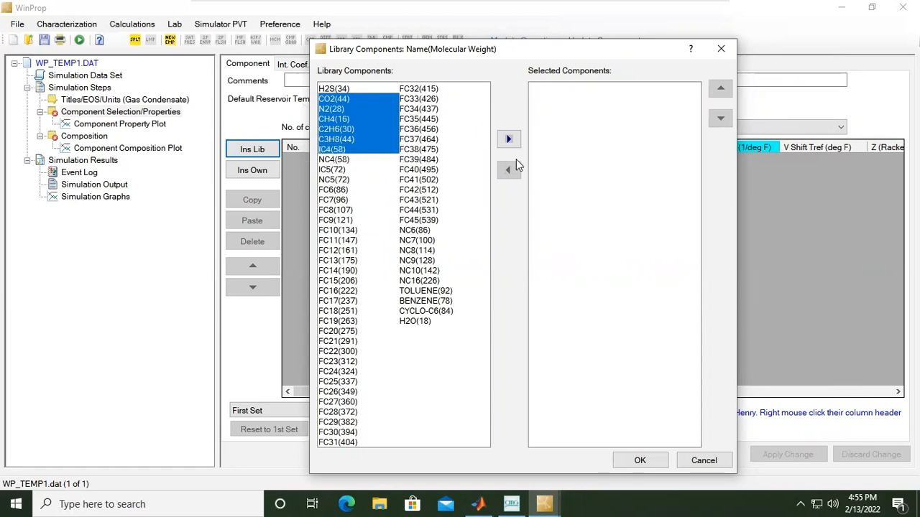
{"action": "left_click", "coordinate": [339, 160], "text": "ctrl"}
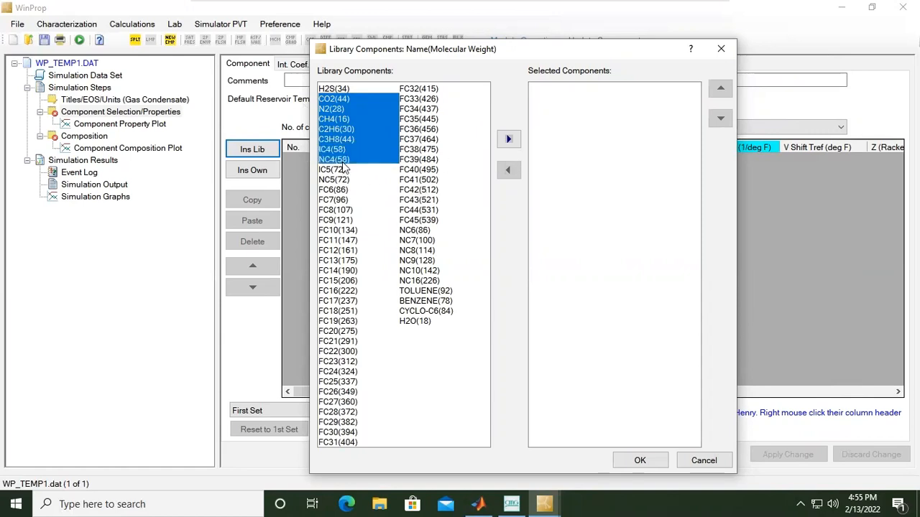
{"action": "left_click", "coordinate": [351, 171], "text": "ctrl"}
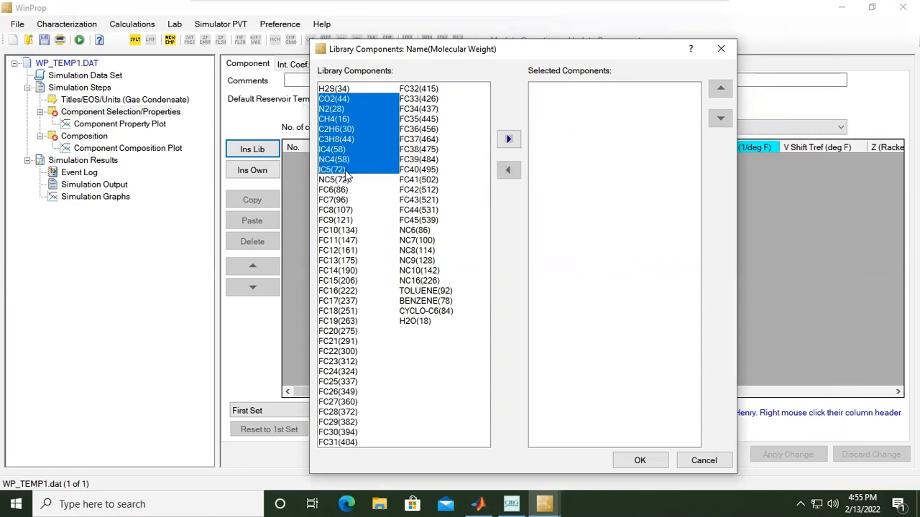
{"action": "left_click", "coordinate": [345, 179], "text": "ctrl"}
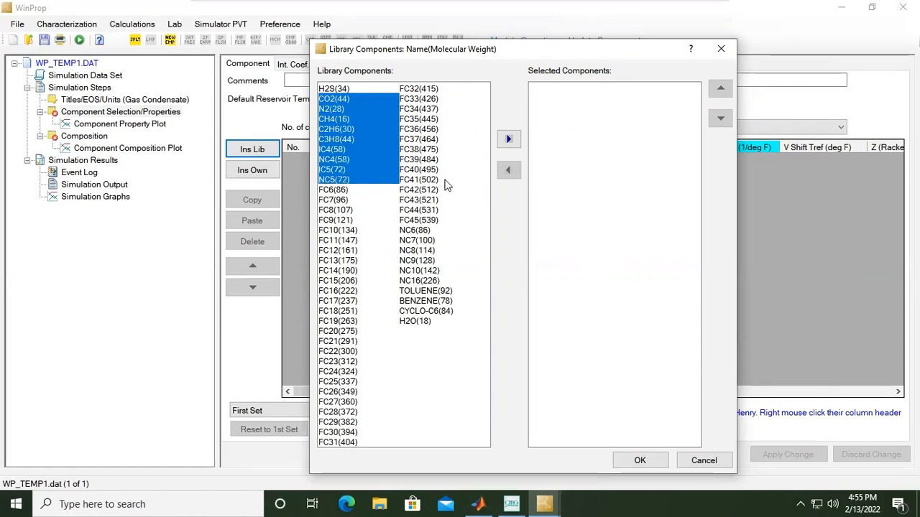
{"action": "left_click", "coordinate": [347, 191], "text": "ctrl"}
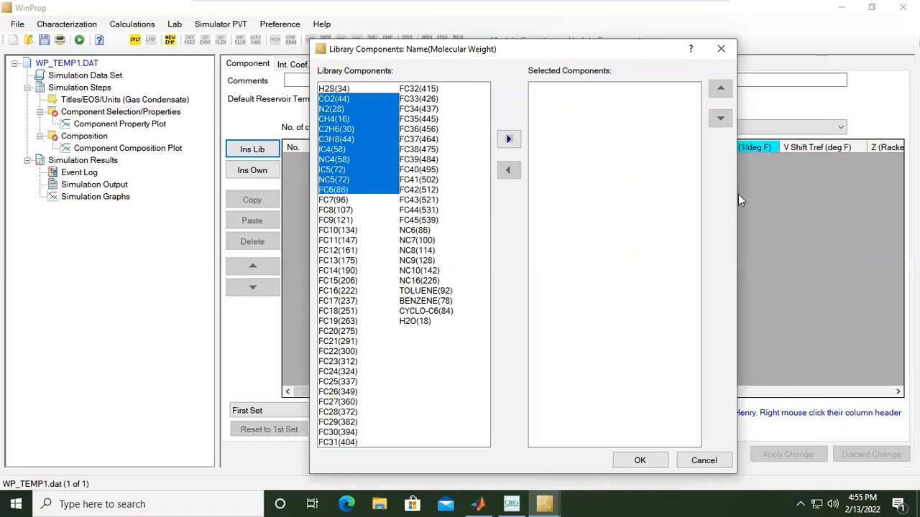
{"action": "left_click_drag", "start_coordinate": [492, 56], "coordinate": [431, 59]}
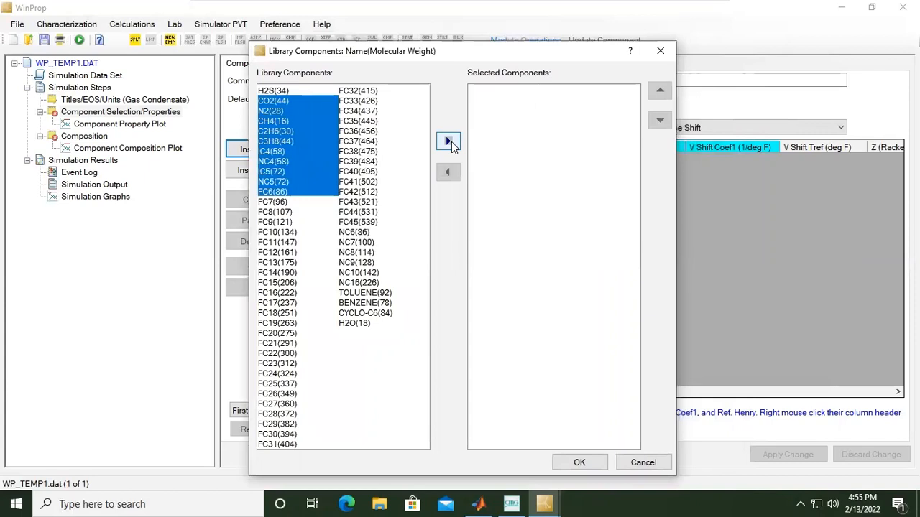
{"action": "left_click", "coordinate": [450, 141]}
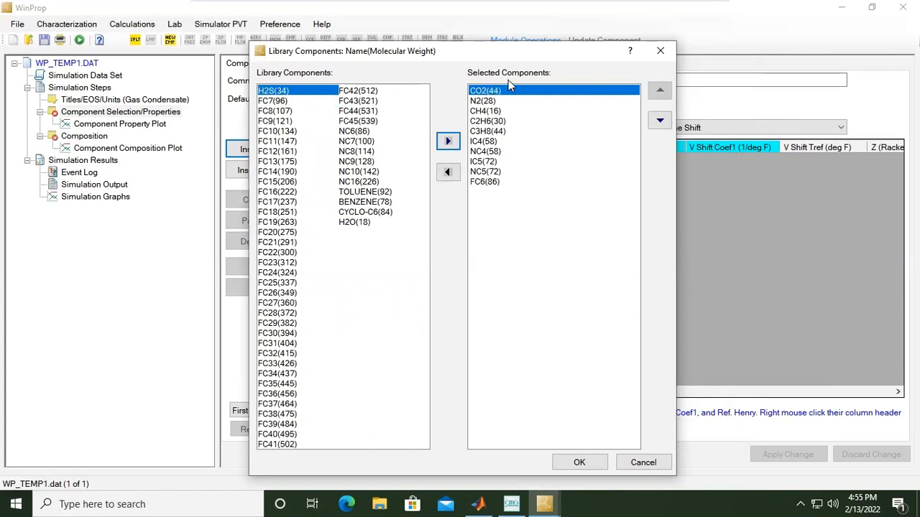
{"action": "left_click", "coordinate": [580, 464]}
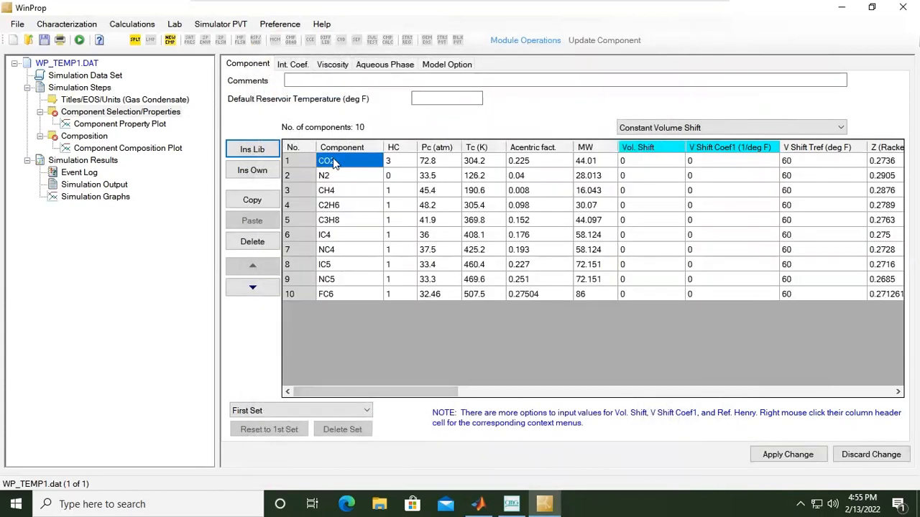
Examine the component table's HC flags, volume shift options and remaining property columns through to the enthalpy coefficients and heating values
{"action": "left_click", "coordinate": [402, 163]}
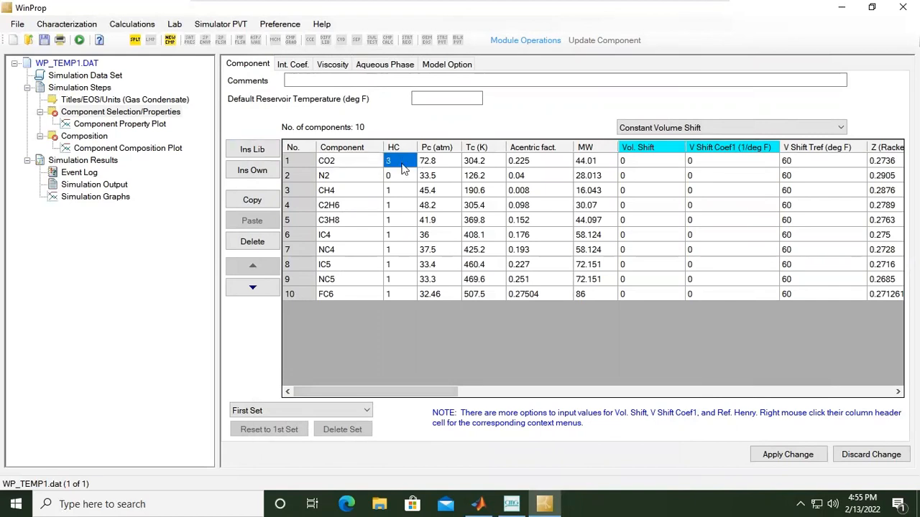
{"action": "left_click", "coordinate": [401, 179]}
{"action": "left_click", "coordinate": [400, 204]}
{"action": "left_click", "coordinate": [396, 235]}
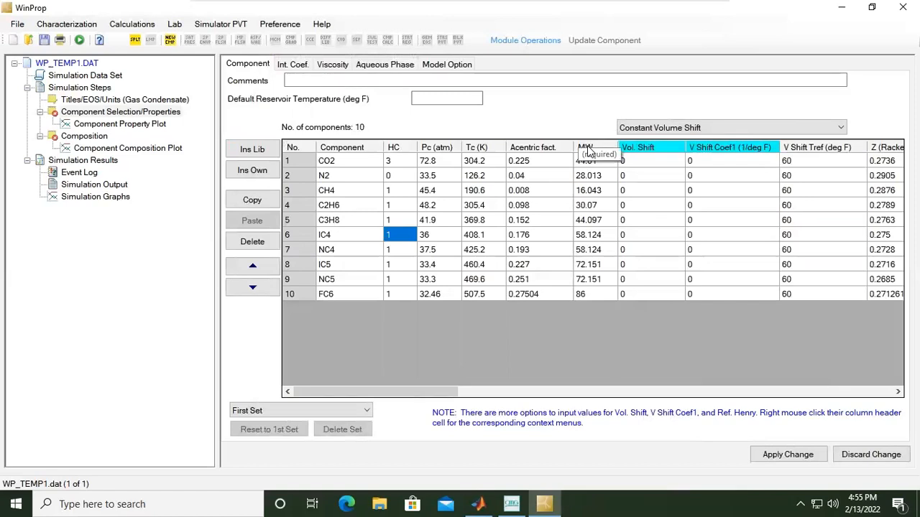
{"action": "right_click", "coordinate": [650, 151]}
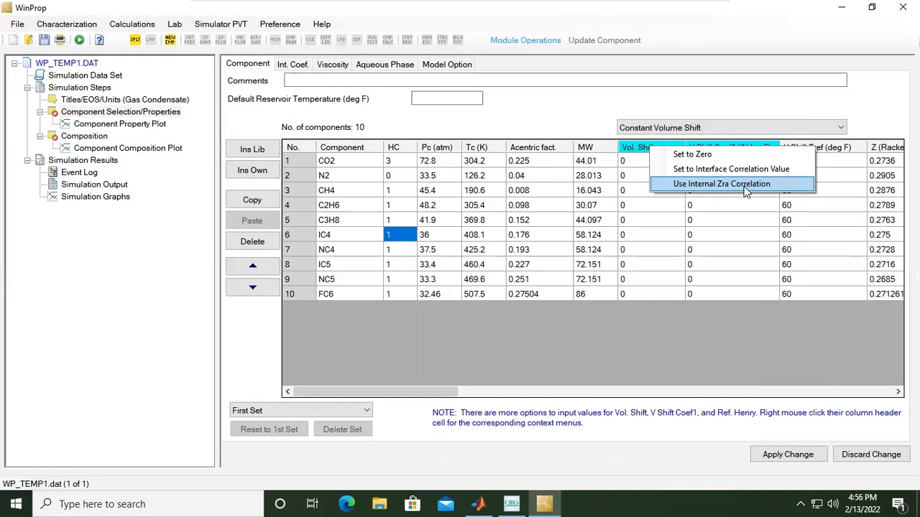
{"action": "left_click", "coordinate": [692, 308]}
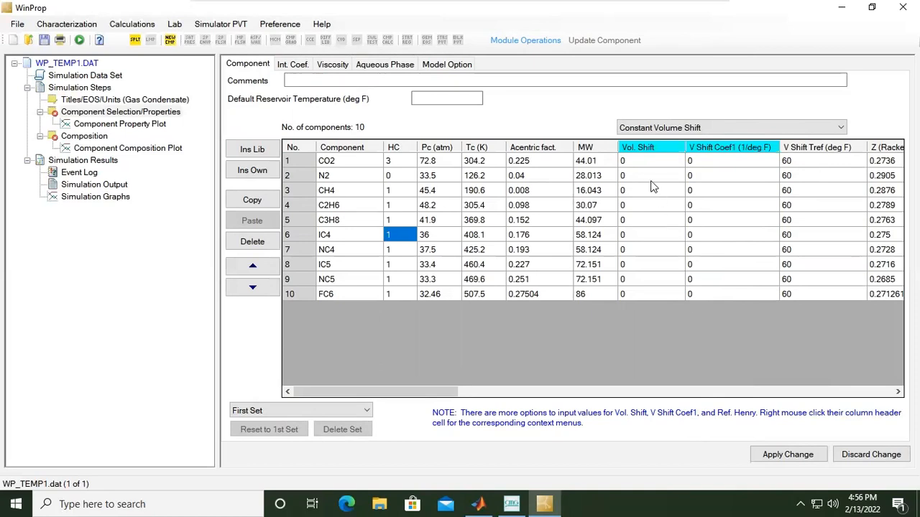
{"action": "left_click_drag", "start_coordinate": [655, 161], "coordinate": [709, 300]}
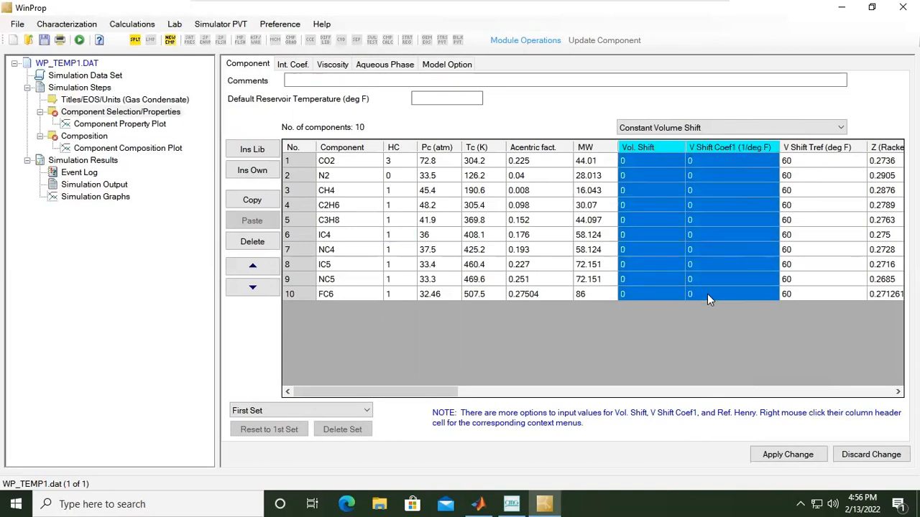
{"action": "left_click_drag", "start_coordinate": [432, 395], "coordinate": [531, 330]}
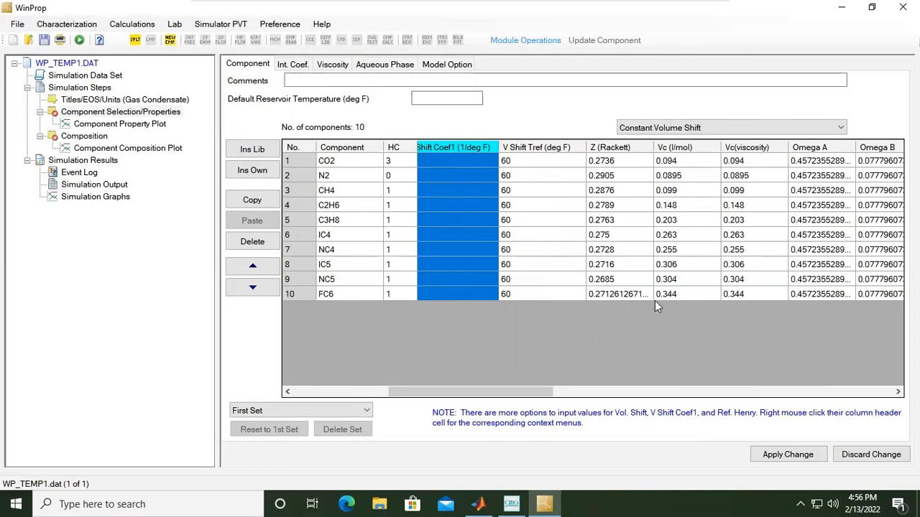
{"action": "left_click_drag", "start_coordinate": [544, 403], "coordinate": [573, 399]}
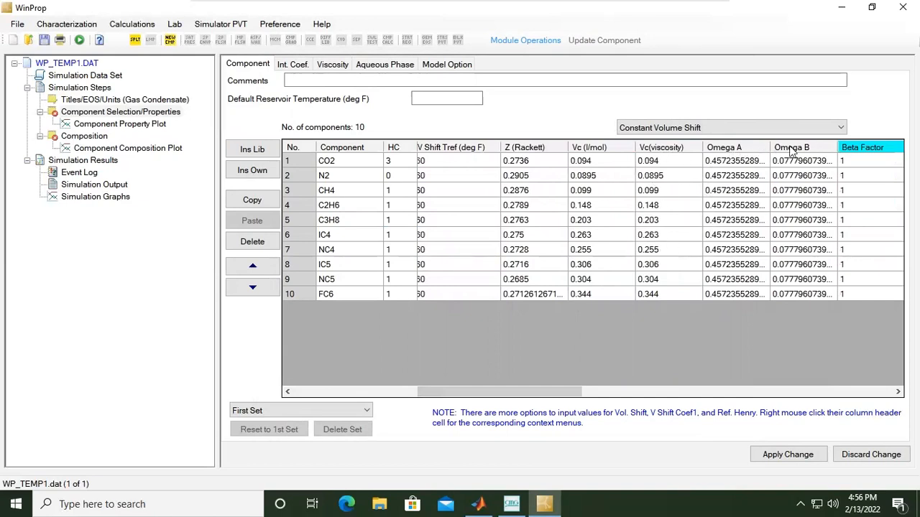
{"action": "left_click_drag", "start_coordinate": [575, 392], "coordinate": [722, 386]}
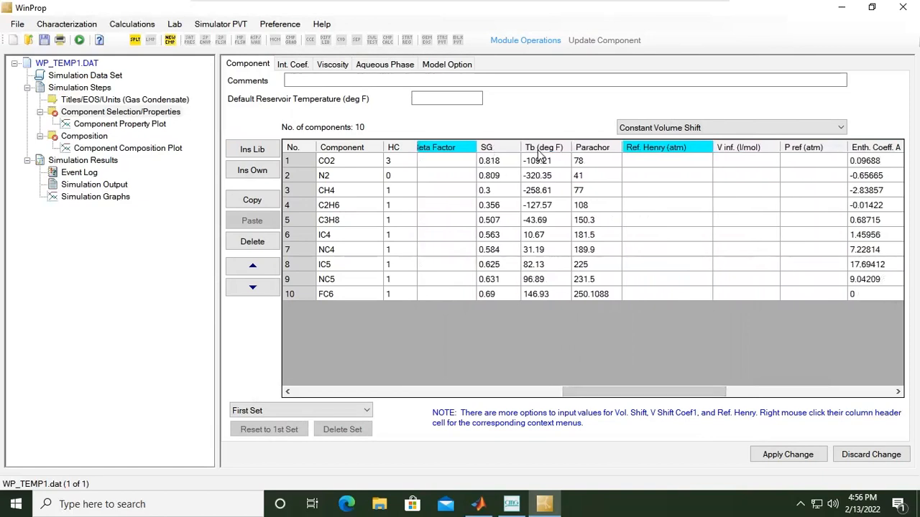
{"action": "left_click_drag", "start_coordinate": [575, 391], "coordinate": [767, 386]}
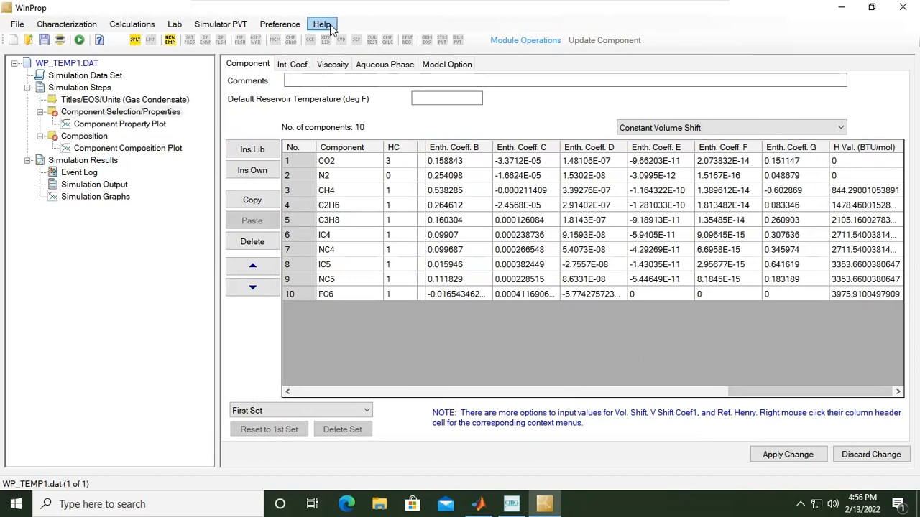
{"action": "left_click_drag", "start_coordinate": [759, 390], "coordinate": [295, 333]}
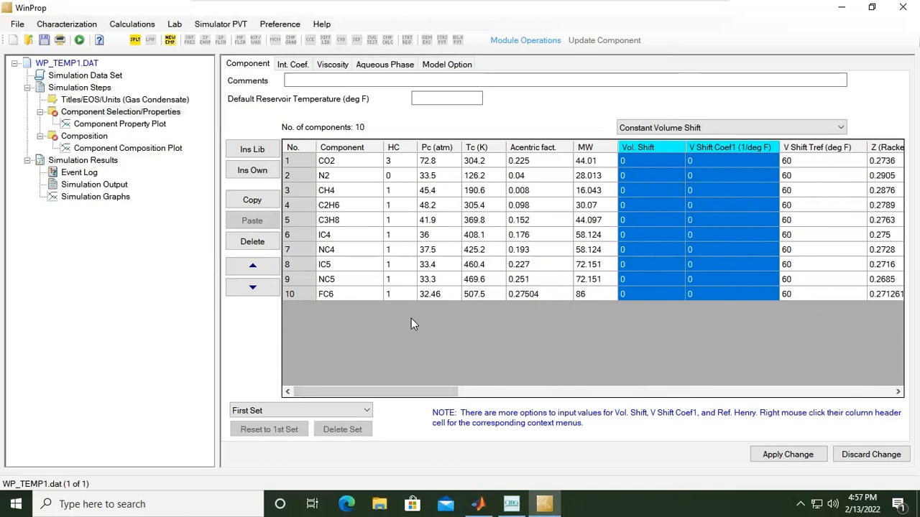
Start a custom hydrocarbon component definition and name the component C7+
{"action": "left_click", "coordinate": [256, 151]}
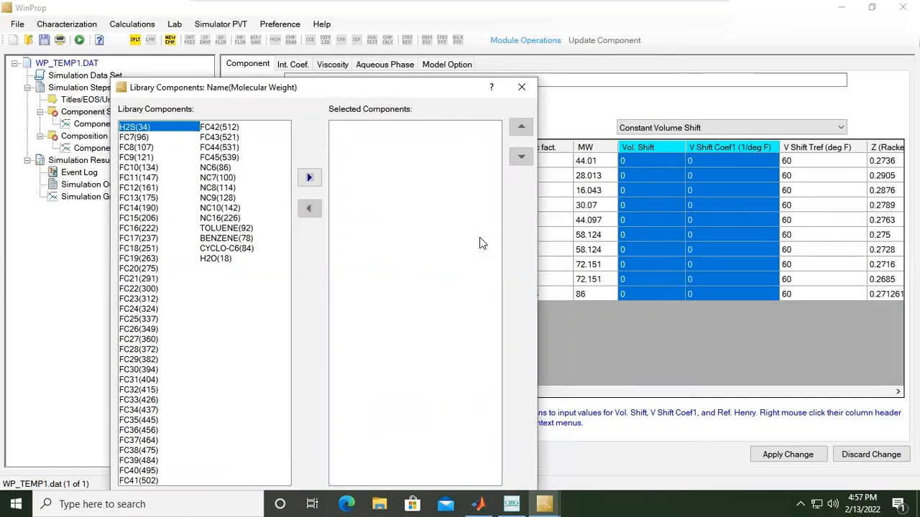
{"action": "left_click", "coordinate": [521, 87]}
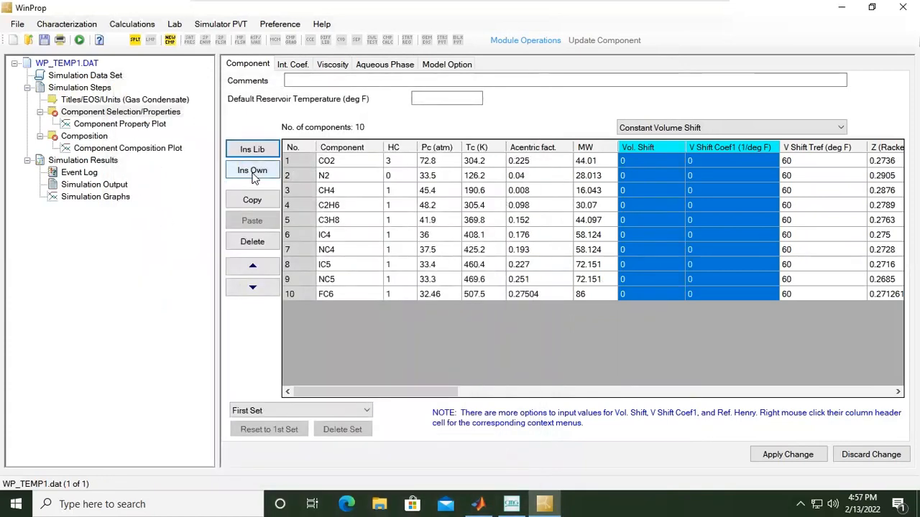
{"action": "left_click", "coordinate": [253, 174]}
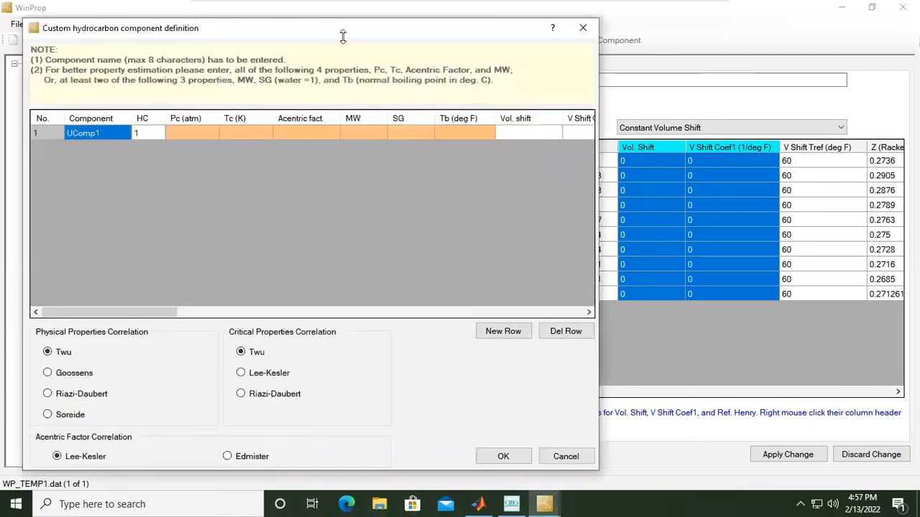
{"action": "left_click_drag", "start_coordinate": [364, 28], "coordinate": [533, 40]}
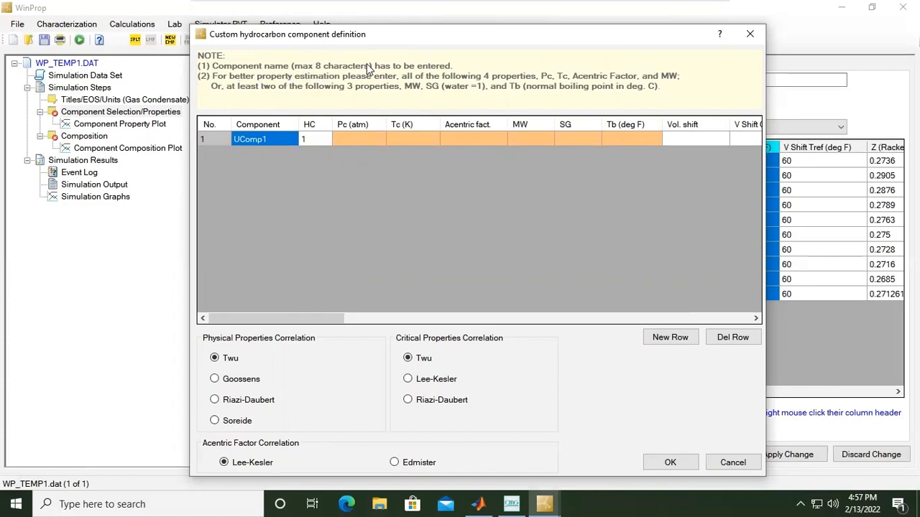
{"action": "left_click", "coordinate": [278, 140]}
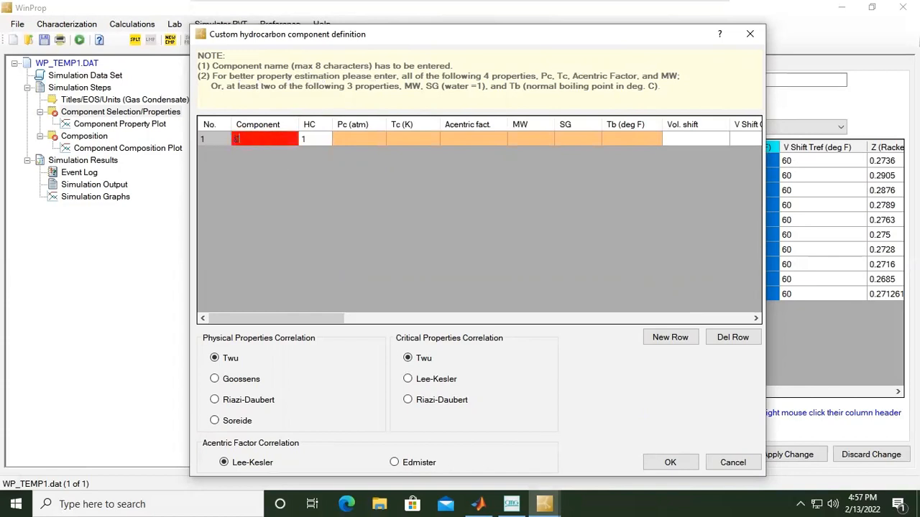
{"action": "type", "text": "c6"}
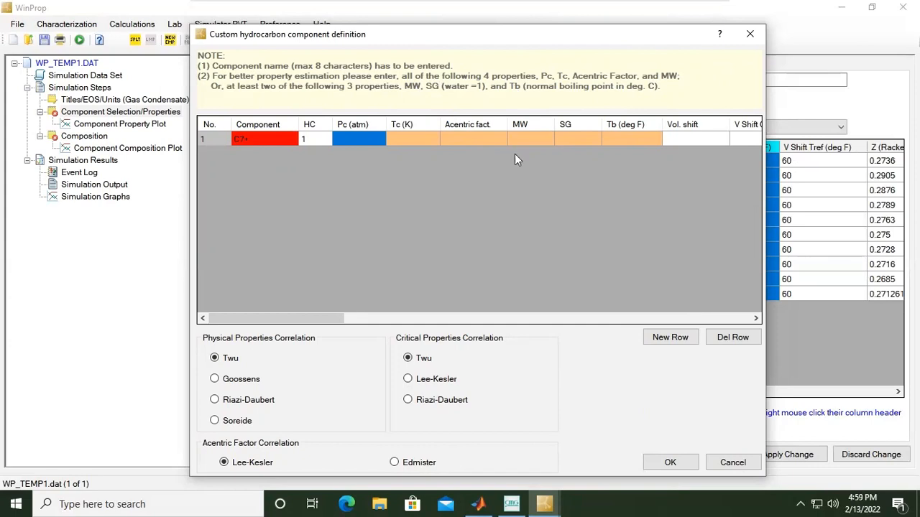
Set the C7+ component's molecular weight to 184 and its specific gravity to 0.816
{"action": "left_click", "coordinate": [523, 139]}
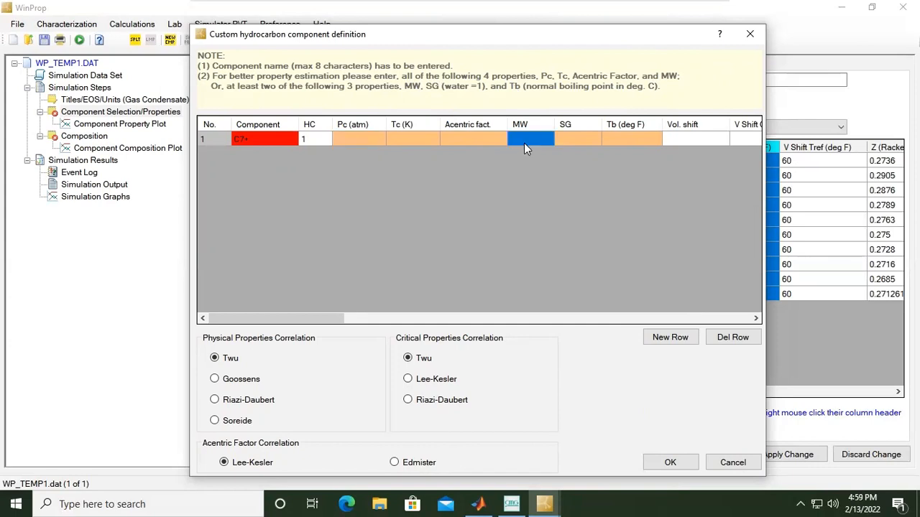
{"action": "type", "text": "185"}
{"action": "left_click", "coordinate": [561, 140]}
{"action": "type", "text": "0.816"}
{"action": "left_click_drag", "start_coordinate": [365, 33], "coordinate": [355, 23]}
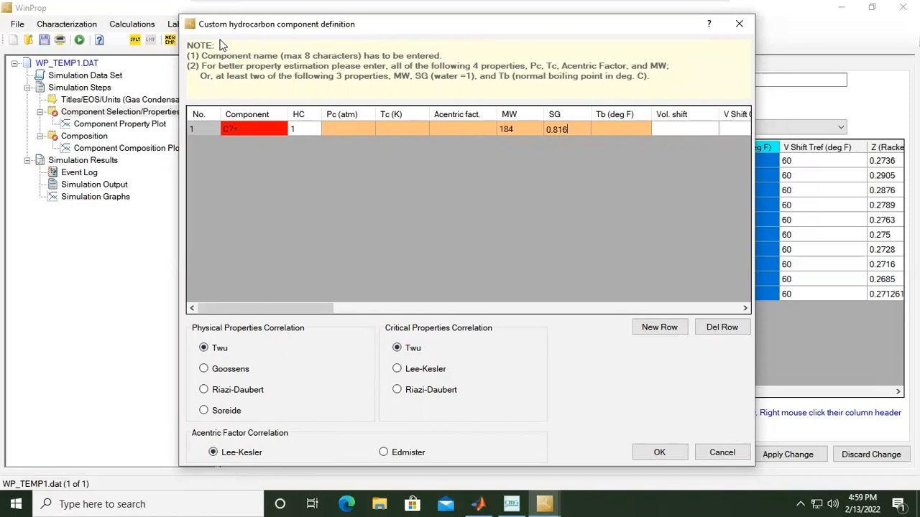
{"action": "left_click_drag", "start_coordinate": [223, 31], "coordinate": [220, 20]}
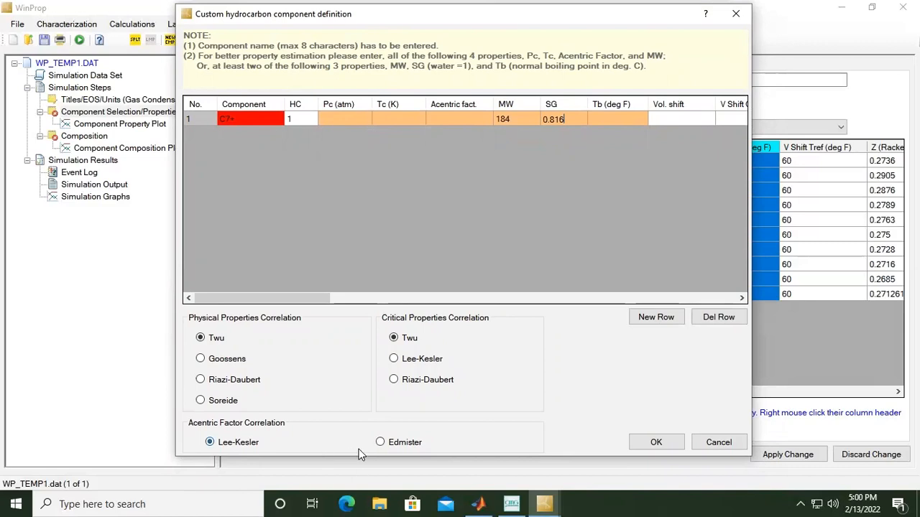
Keep Lee-Kesler as the acentric factor correlation and look through the C7+ property columns from V Shift Coef1 to Vc(viscosity)
{"action": "left_click", "coordinate": [404, 443]}
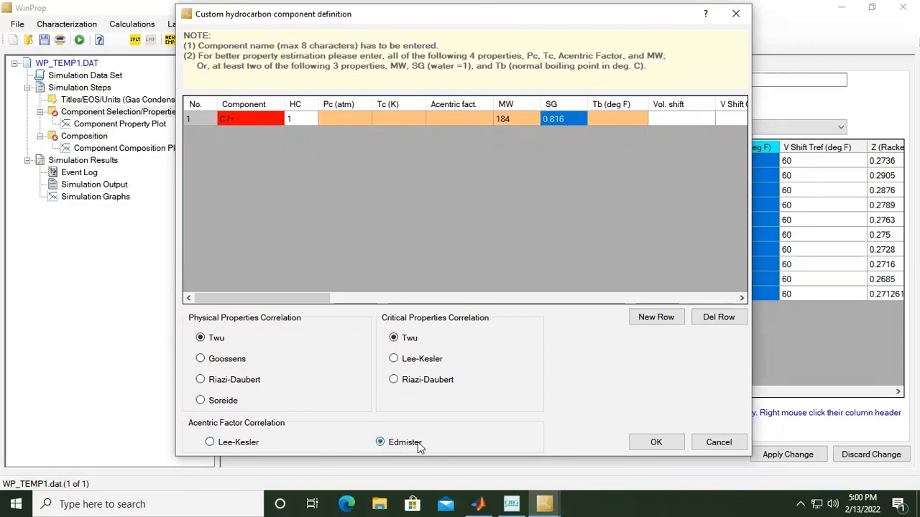
{"action": "left_click", "coordinate": [227, 443]}
{"action": "left_click_drag", "start_coordinate": [286, 298], "coordinate": [409, 294]}
{"action": "left_click", "coordinate": [338, 118]}
{"action": "left_click", "coordinate": [429, 119]}
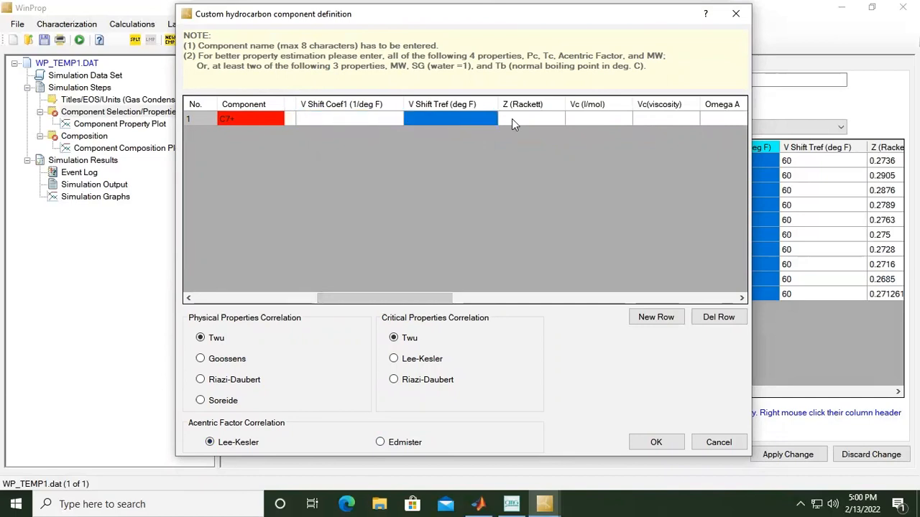
{"action": "left_click", "coordinate": [513, 120]}
{"action": "left_click", "coordinate": [586, 120]}
{"action": "left_click", "coordinate": [639, 120]}
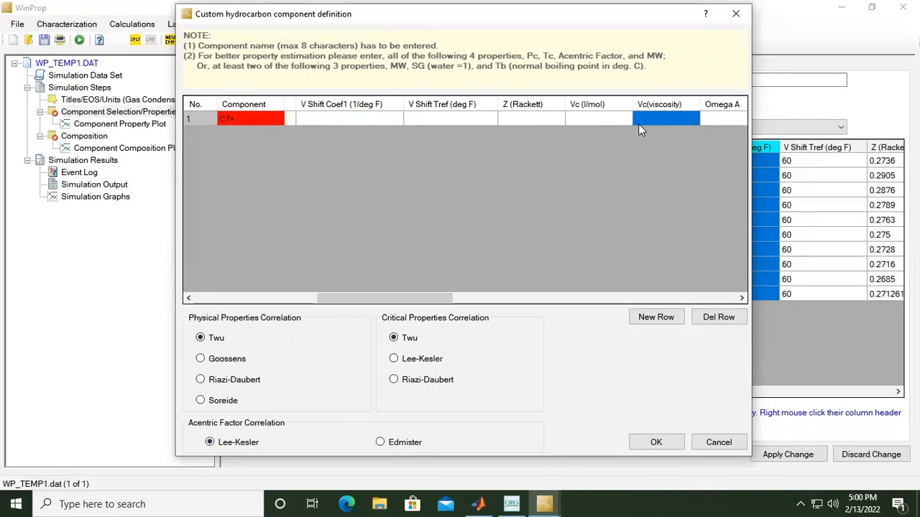
Accept the custom C7+ component definition with the Twu and Lee-Kesler correlations and insert it into the component table
{"action": "left_click_drag", "start_coordinate": [448, 301], "coordinate": [283, 283]}
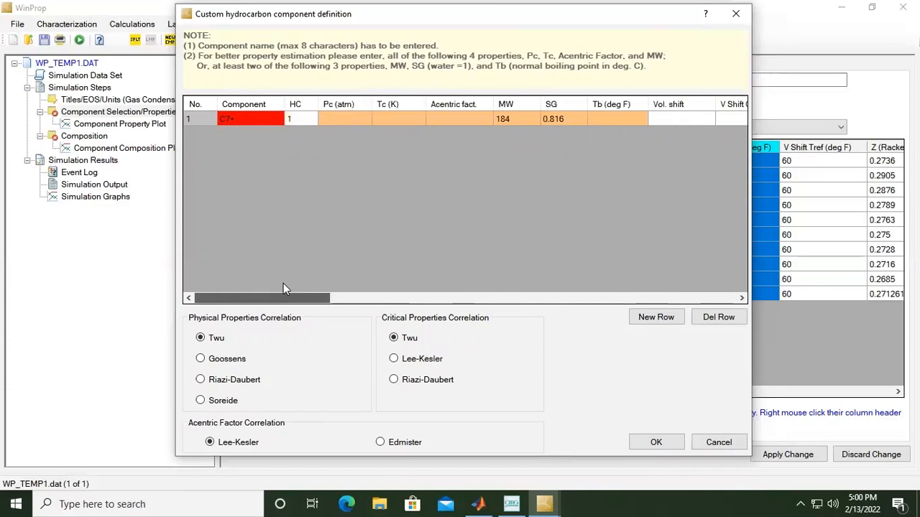
{"action": "left_click", "coordinate": [646, 440]}
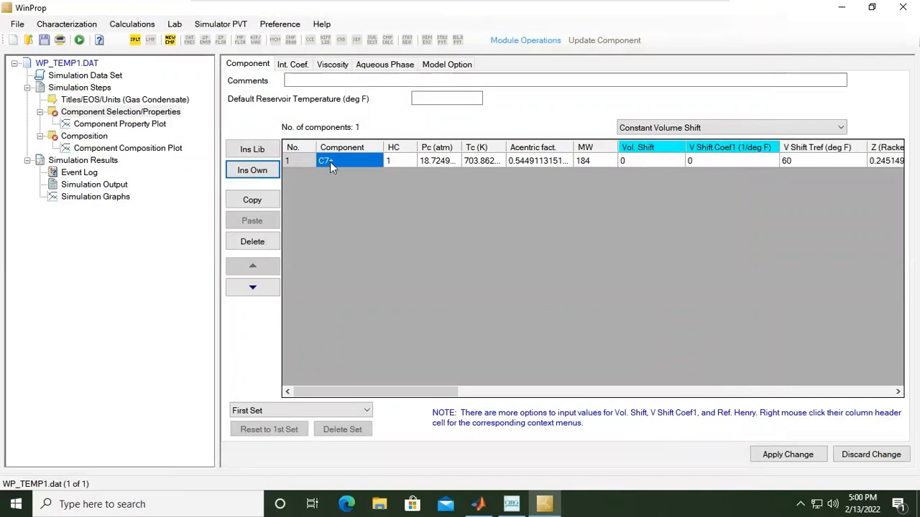
Examine the C7+ component's estimated properties, from critical pressure, acentric factor and MW to Z (Rackett), Vc, SG, Tb and Parachor
{"action": "left_click", "coordinate": [260, 172]}
{"action": "left_click", "coordinate": [442, 161]}
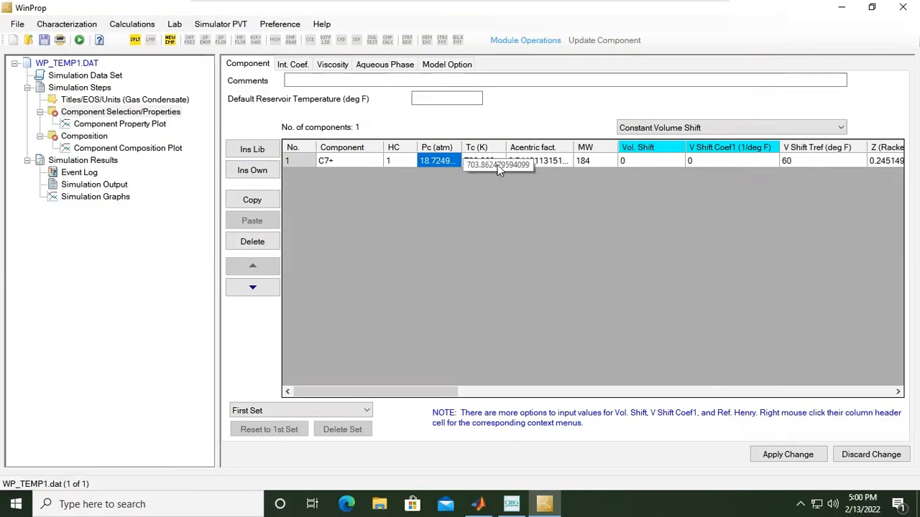
{"action": "left_click", "coordinate": [537, 161]}
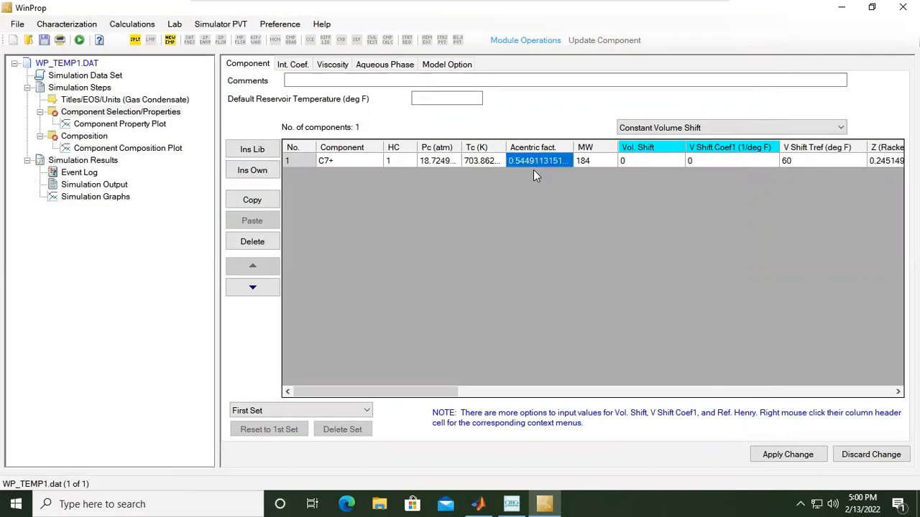
{"action": "left_click", "coordinate": [588, 160]}
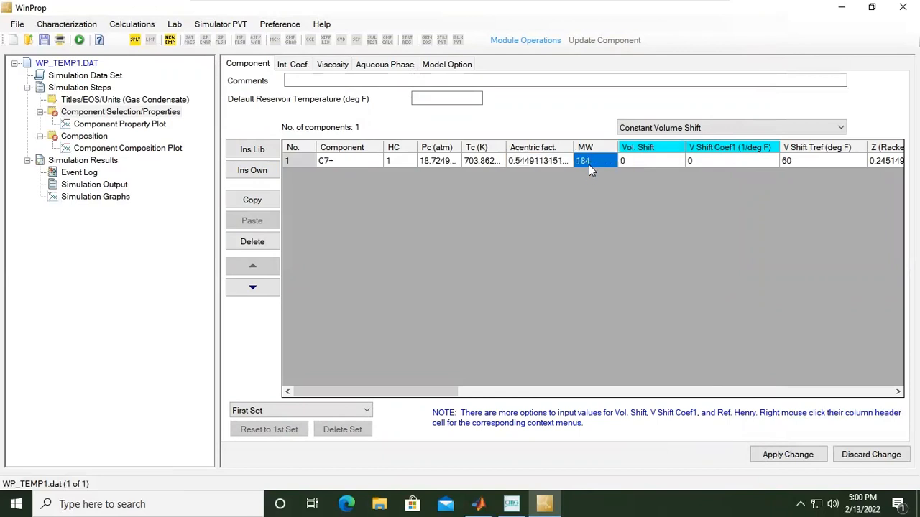
{"action": "left_click_drag", "start_coordinate": [439, 379], "coordinate": [548, 365]}
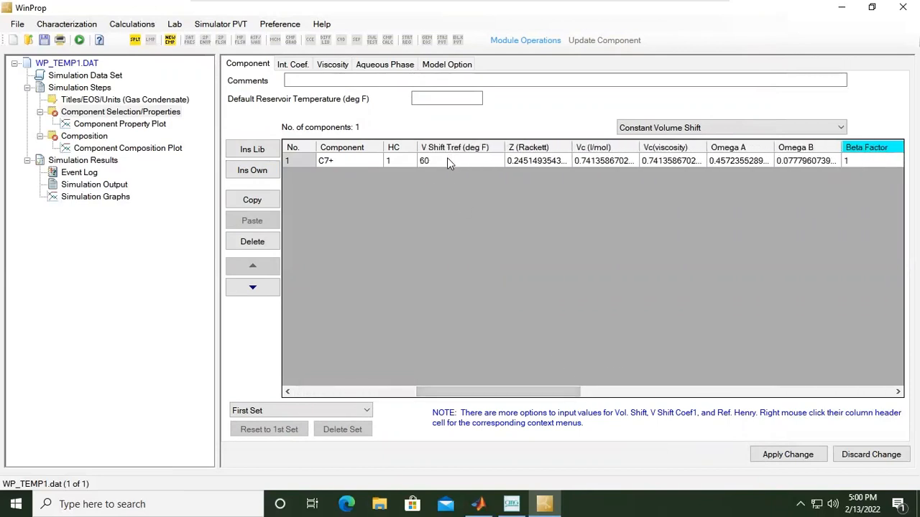
{"action": "left_click", "coordinate": [447, 157]}
{"action": "left_click", "coordinate": [525, 159]}
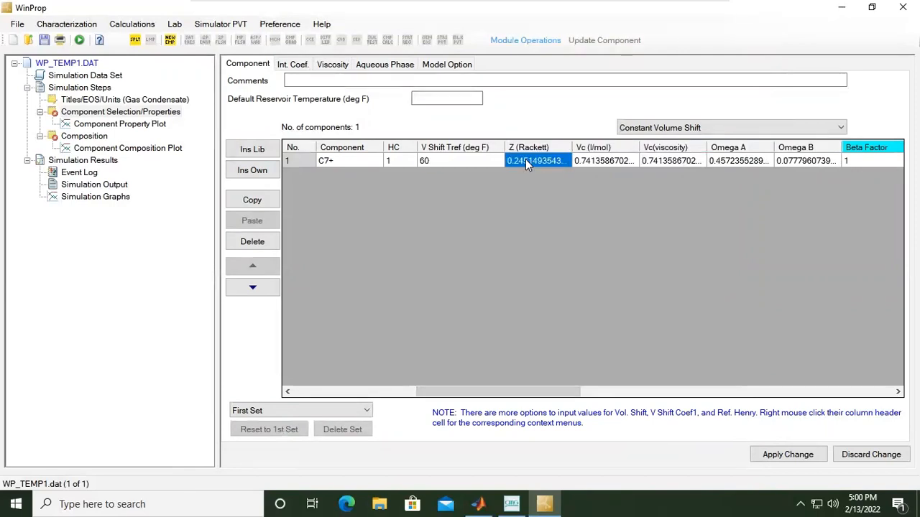
{"action": "left_click", "coordinate": [600, 160]}
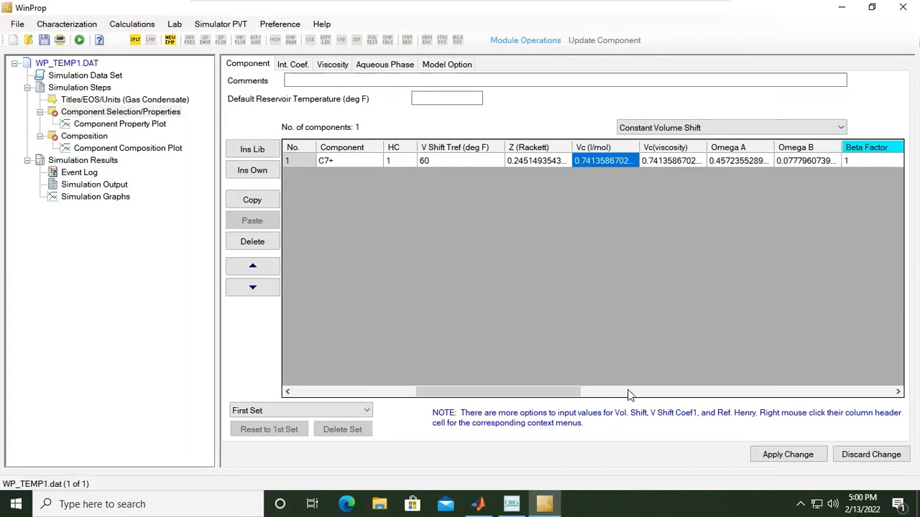
{"action": "left_click", "coordinate": [627, 395]}
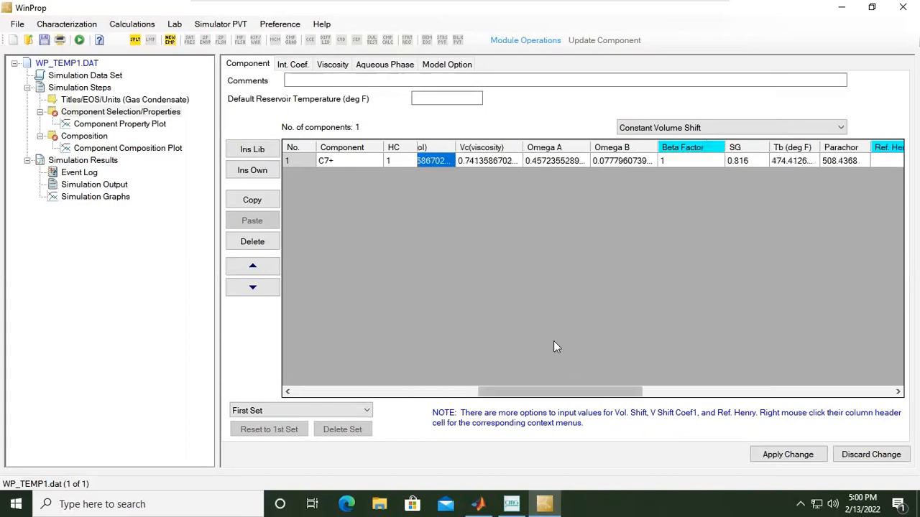
{"action": "left_click_drag", "start_coordinate": [619, 392], "coordinate": [361, 384]}
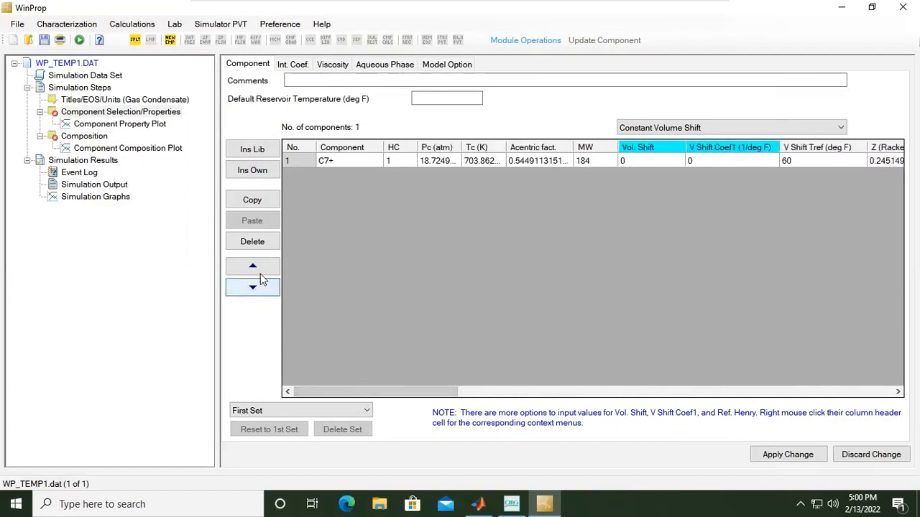
{"action": "left_click", "coordinate": [250, 149]}
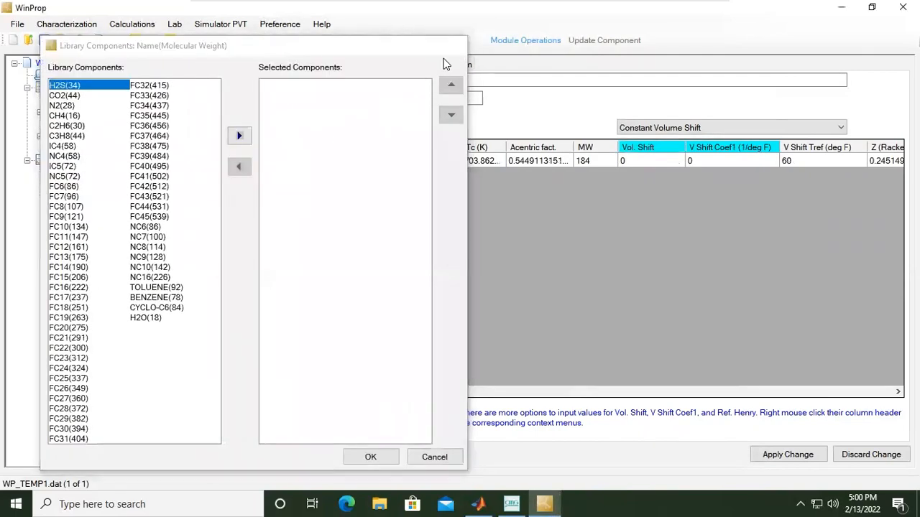
{"action": "left_click", "coordinate": [451, 46]}
{"action": "left_click", "coordinate": [261, 171]}
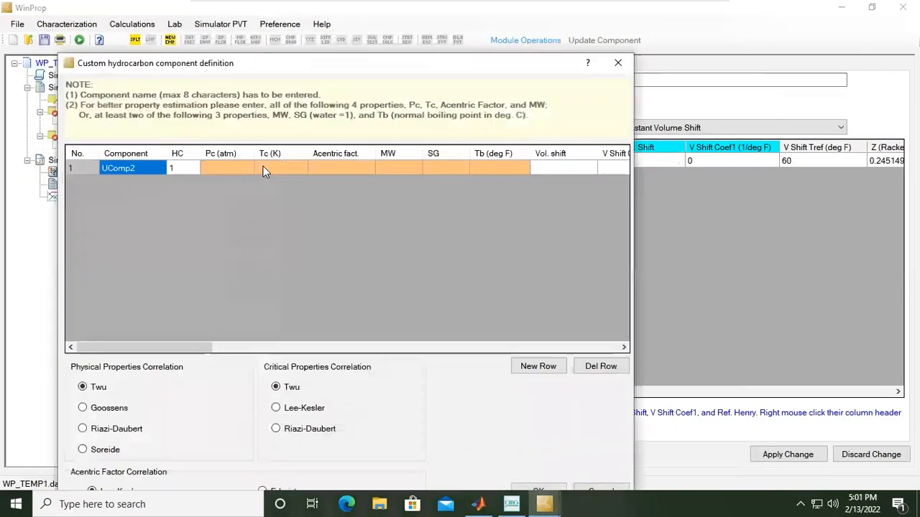
{"action": "left_click", "coordinate": [611, 64]}
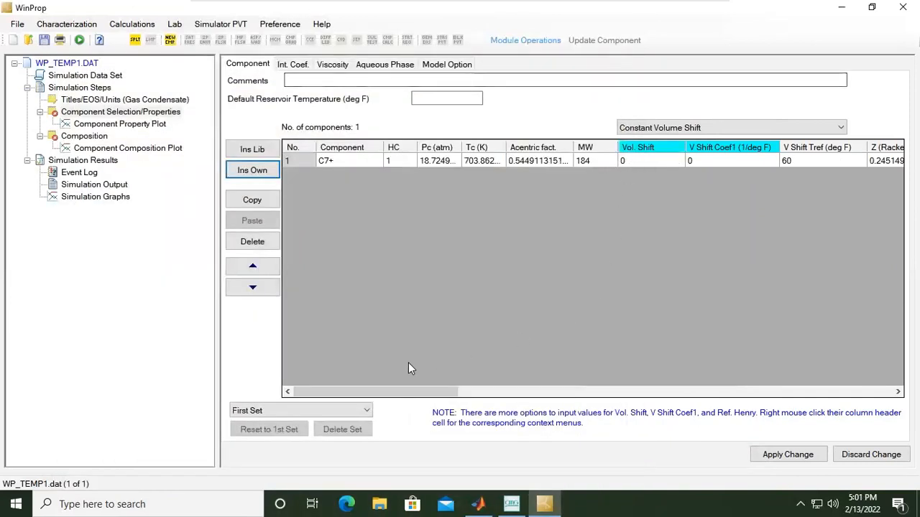
Examine the interaction coefficient, viscosity correlation, aqueous phase and model option settings of the component data
{"action": "left_click", "coordinate": [309, 75]}
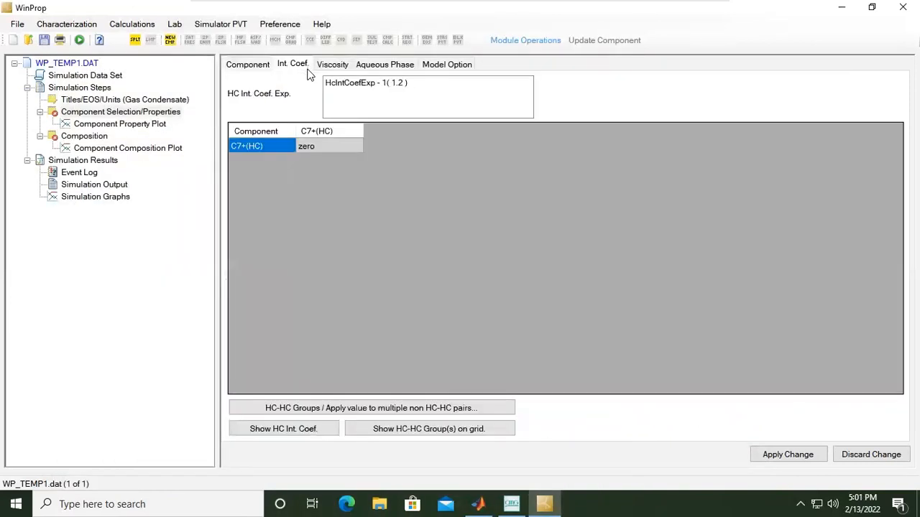
{"action": "left_click", "coordinate": [338, 72]}
{"action": "left_click", "coordinate": [400, 63]}
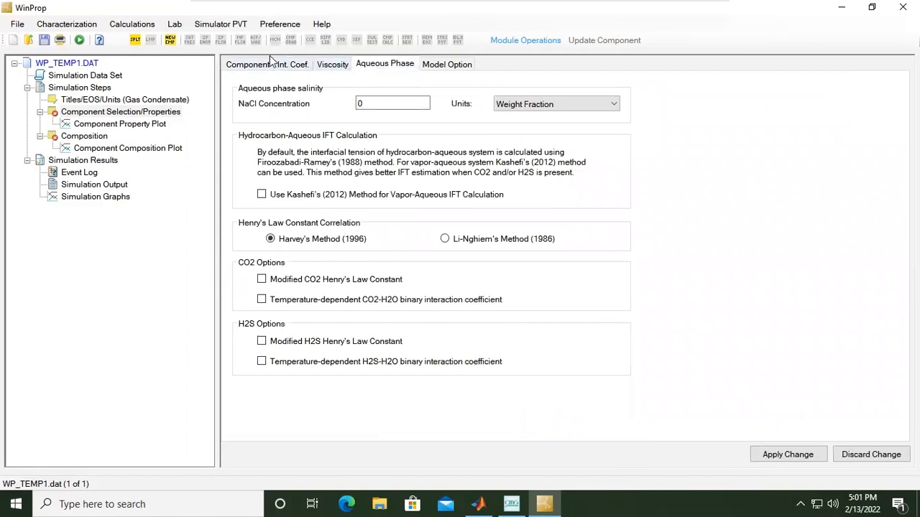
{"action": "left_click", "coordinate": [247, 66]}
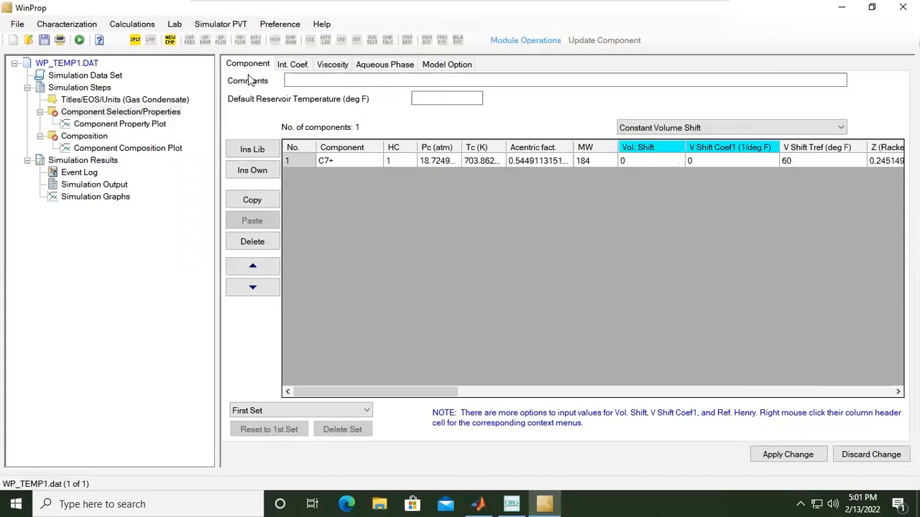
{"action": "left_click", "coordinate": [293, 66]}
{"action": "left_click", "coordinate": [324, 66]}
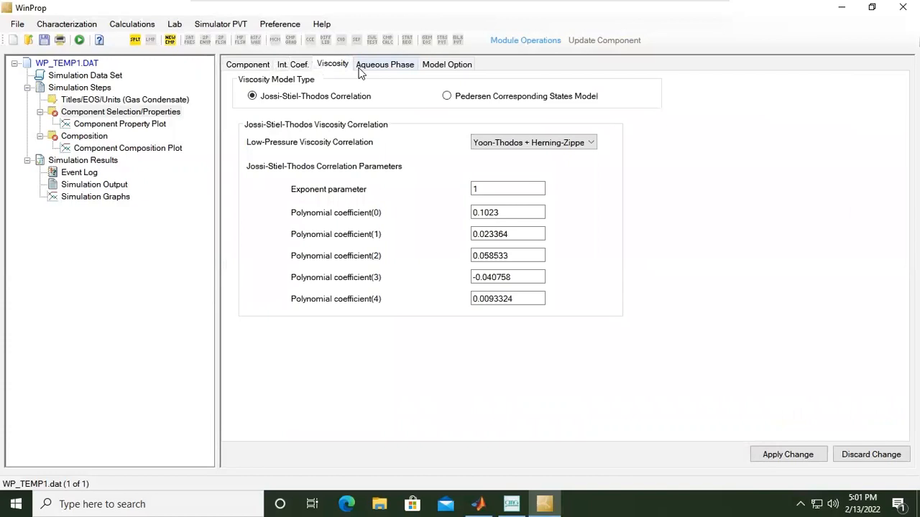
{"action": "left_click", "coordinate": [381, 65]}
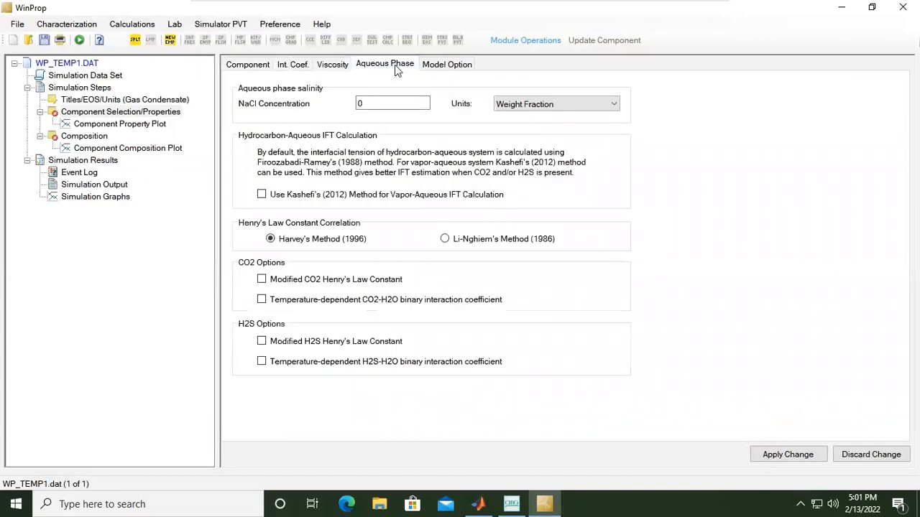
{"action": "left_click", "coordinate": [439, 63]}
{"action": "left_click", "coordinate": [341, 67]}
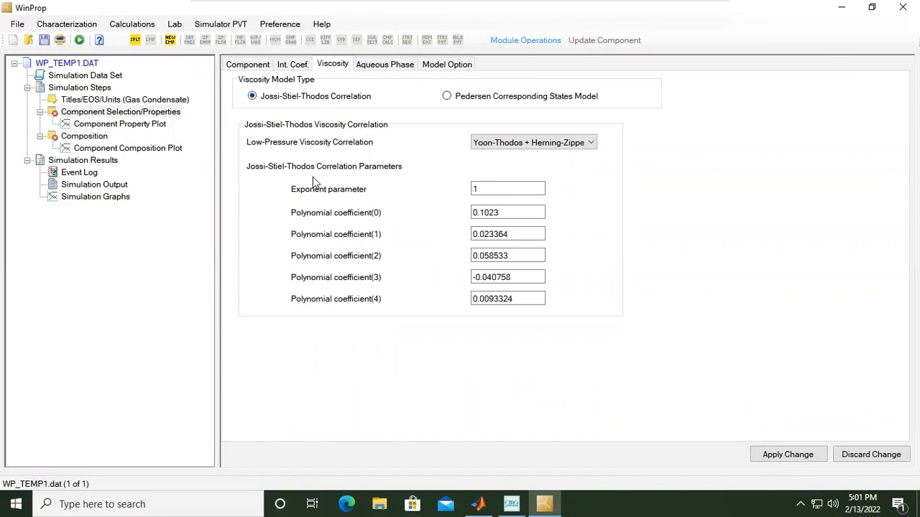
{"action": "left_click", "coordinate": [507, 189]}
{"action": "left_click", "coordinate": [511, 212]}
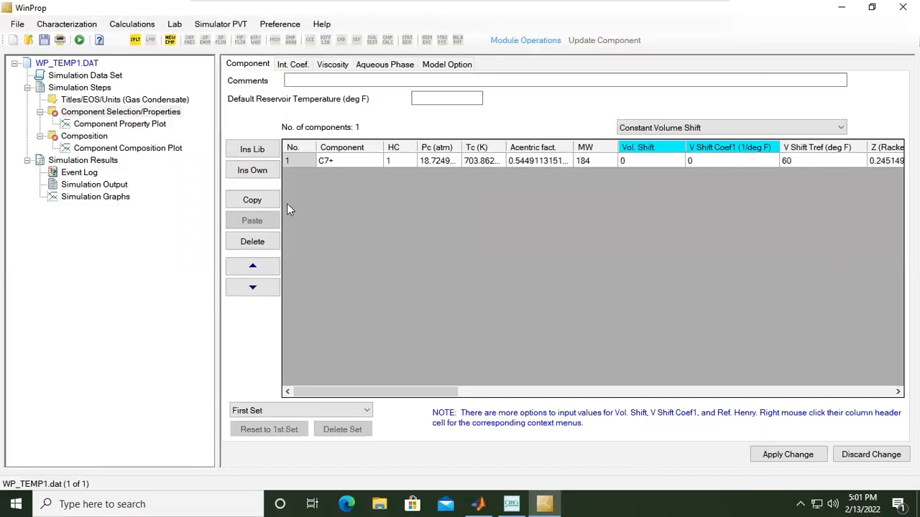
{"action": "left_click", "coordinate": [252, 170]}
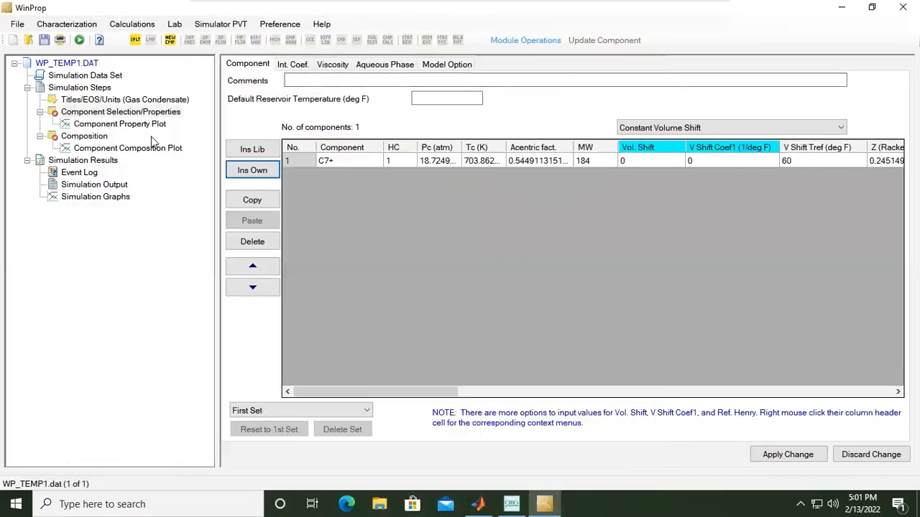
Apply the modified component data and display the component property plot
{"action": "left_click", "coordinate": [158, 125]}
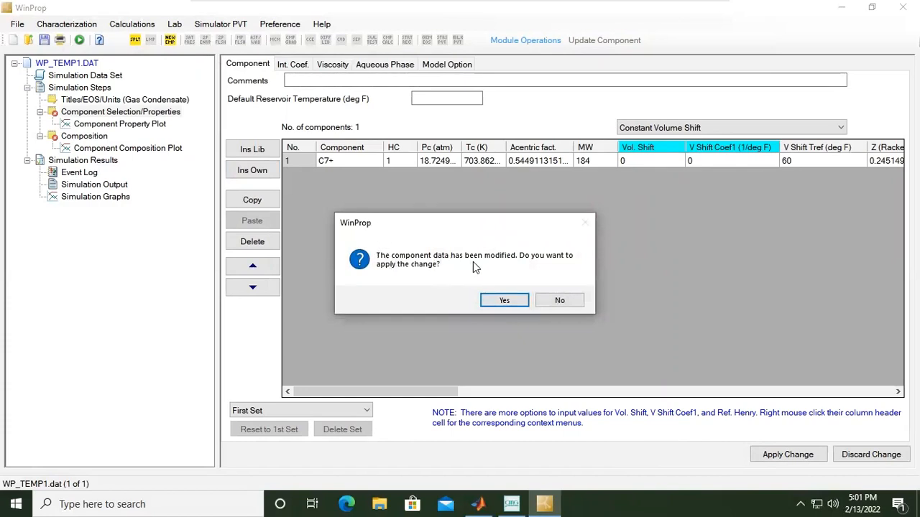
{"action": "left_click", "coordinate": [507, 304]}
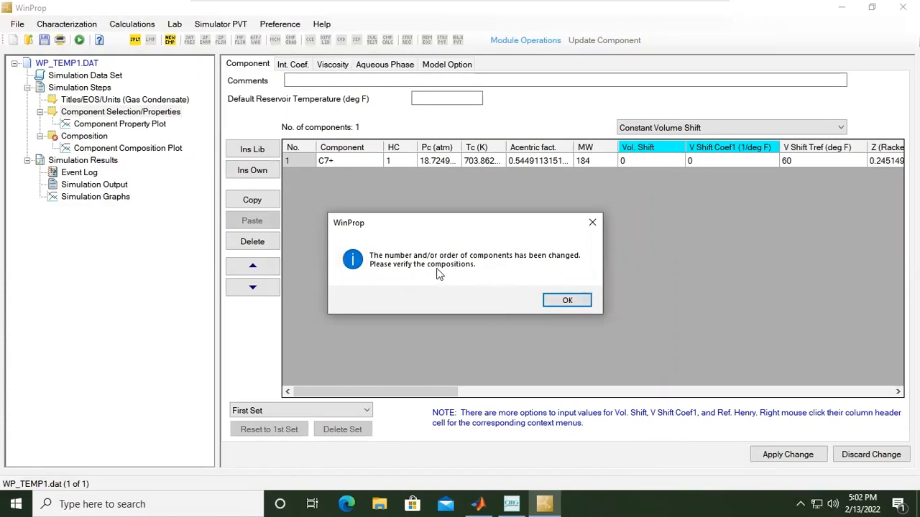
{"action": "left_click", "coordinate": [567, 302]}
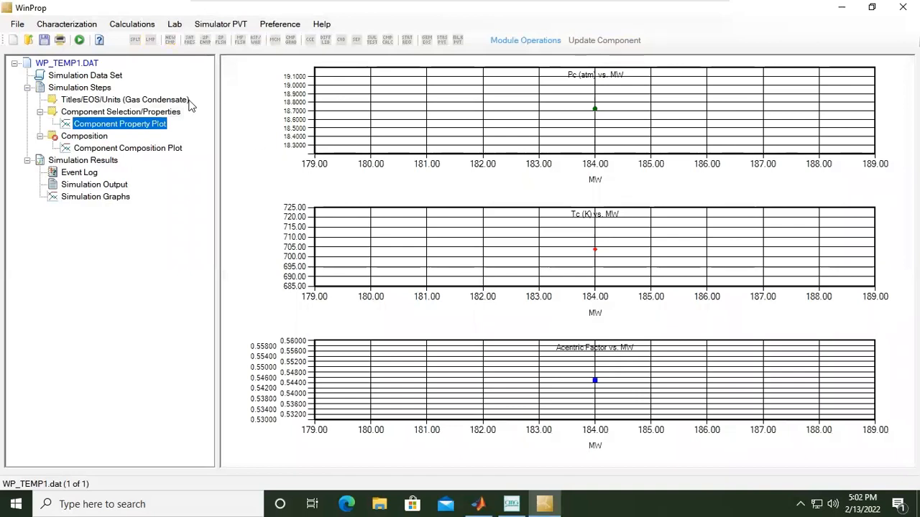
Insert the library components CO2, N2, CH4, C2H6, C3H8, IC4, NC4, IC5, NC5 and FC6 into the component table alongside C7+
{"action": "left_click", "coordinate": [173, 115]}
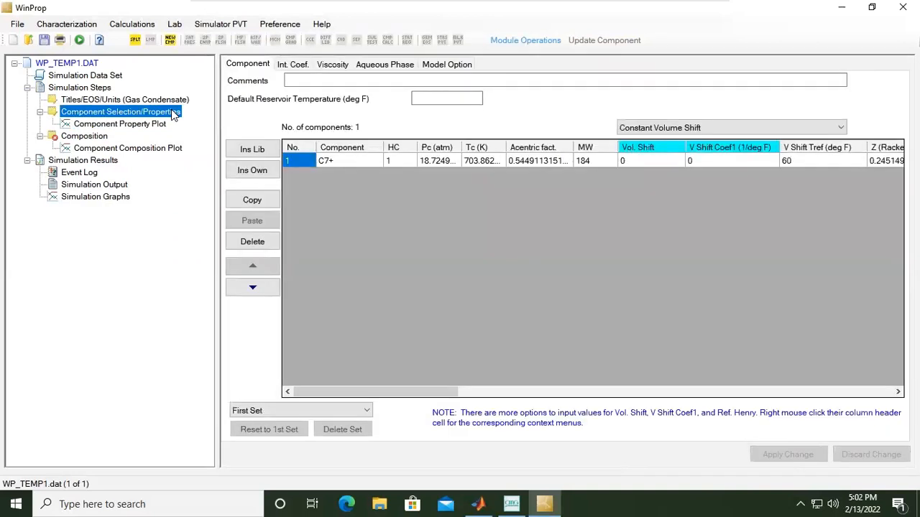
{"action": "left_click_drag", "start_coordinate": [437, 391], "coordinate": [413, 366]}
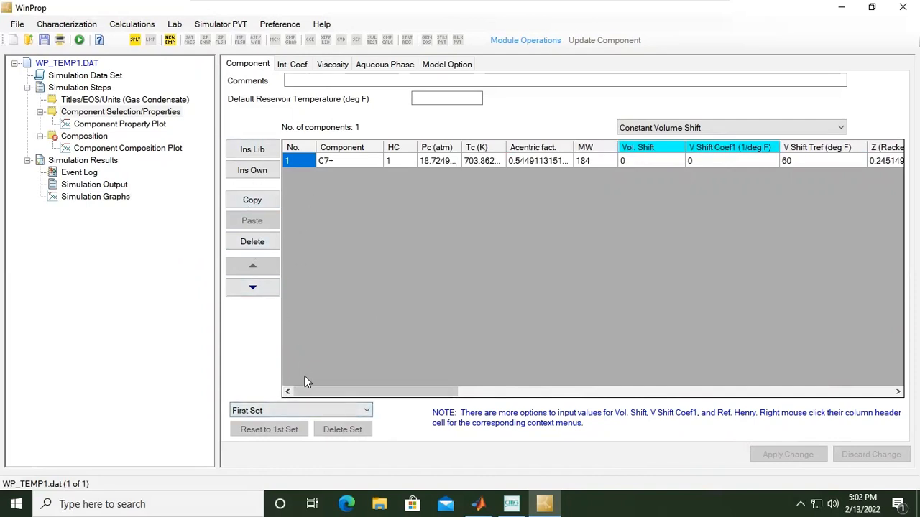
{"action": "left_click", "coordinate": [329, 405]}
{"action": "left_click", "coordinate": [330, 405]}
{"action": "left_click", "coordinate": [262, 147]}
{"action": "left_click", "coordinate": [123, 139]}
{"action": "left_click_drag", "start_coordinate": [123, 143], "coordinate": [132, 233]}
{"action": "left_click", "coordinate": [291, 177]}
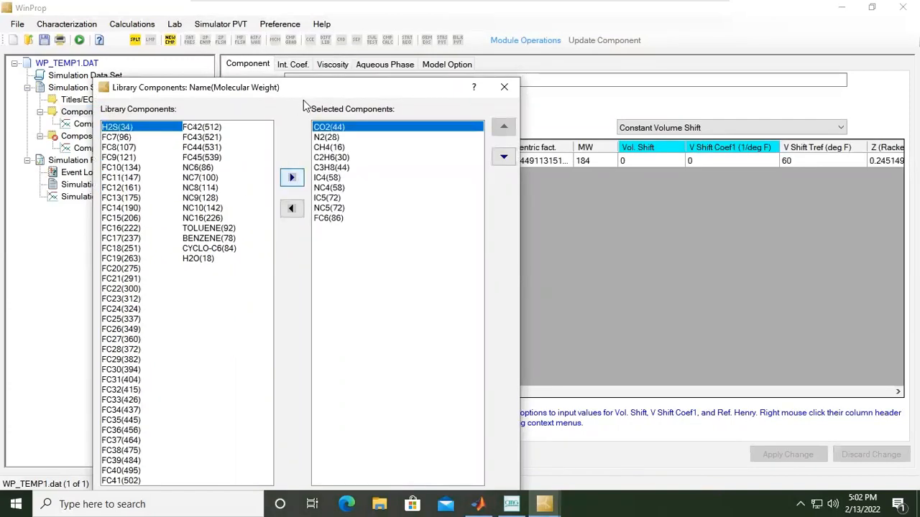
{"action": "left_click_drag", "start_coordinate": [304, 87], "coordinate": [298, 45]}
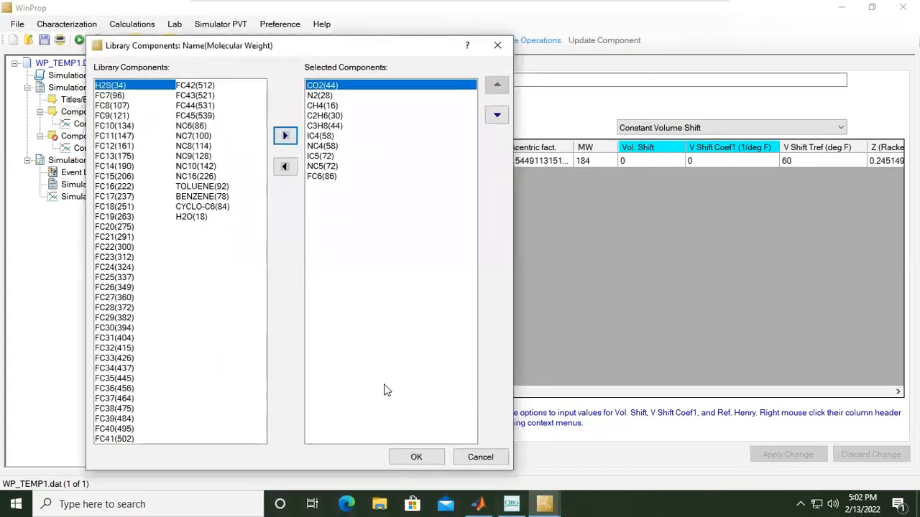
{"action": "left_click", "coordinate": [413, 458]}
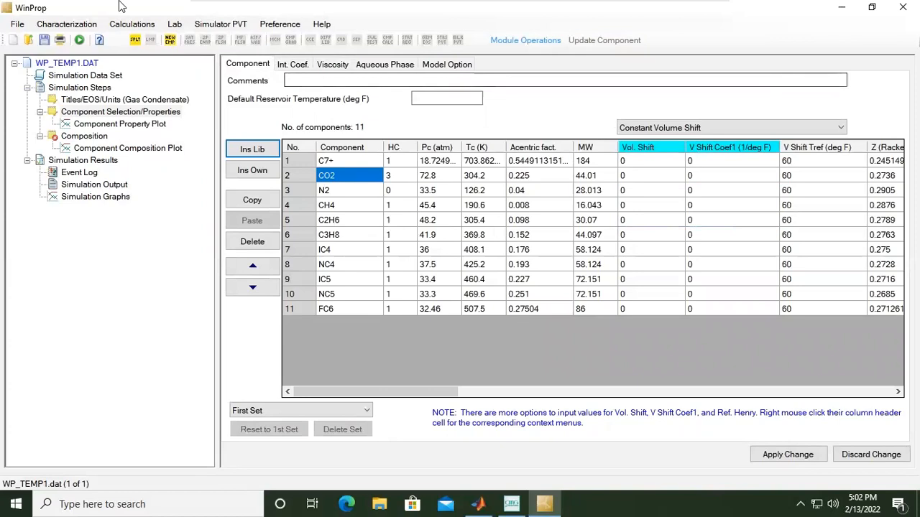
Look over the component table with C7+ and the library components, and apply the component change
{"action": "left_click", "coordinate": [341, 190]}
{"action": "left_click", "coordinate": [346, 206]}
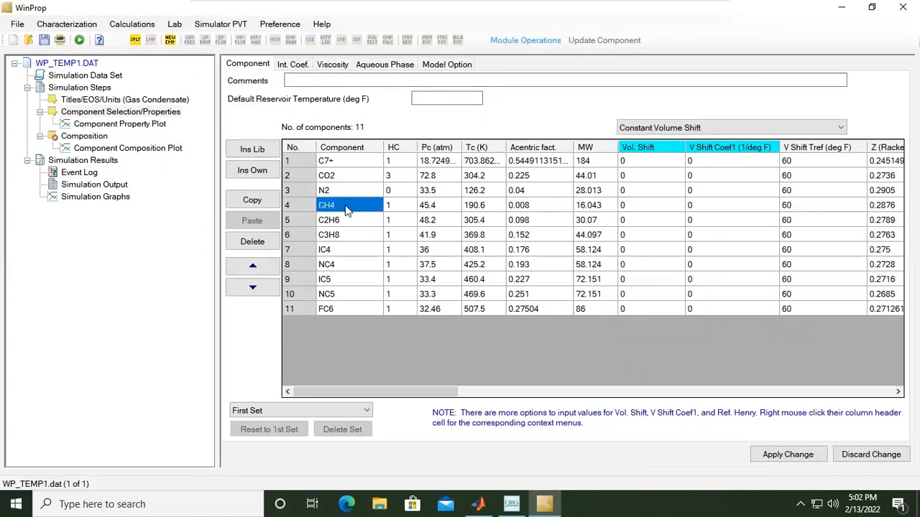
{"action": "left_click", "coordinate": [349, 220]}
{"action": "left_click", "coordinate": [330, 163]}
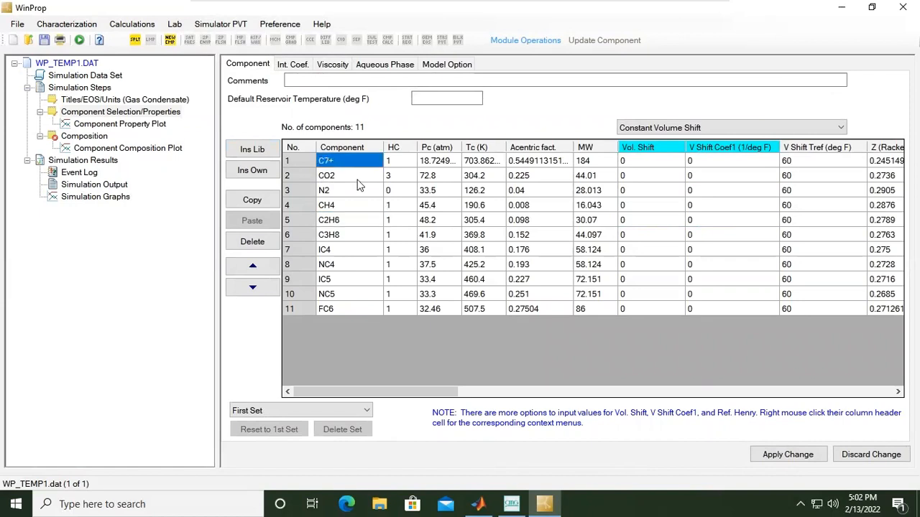
{"action": "left_click_drag", "start_coordinate": [450, 394], "coordinate": [369, 380]}
{"action": "left_click", "coordinate": [788, 459]}
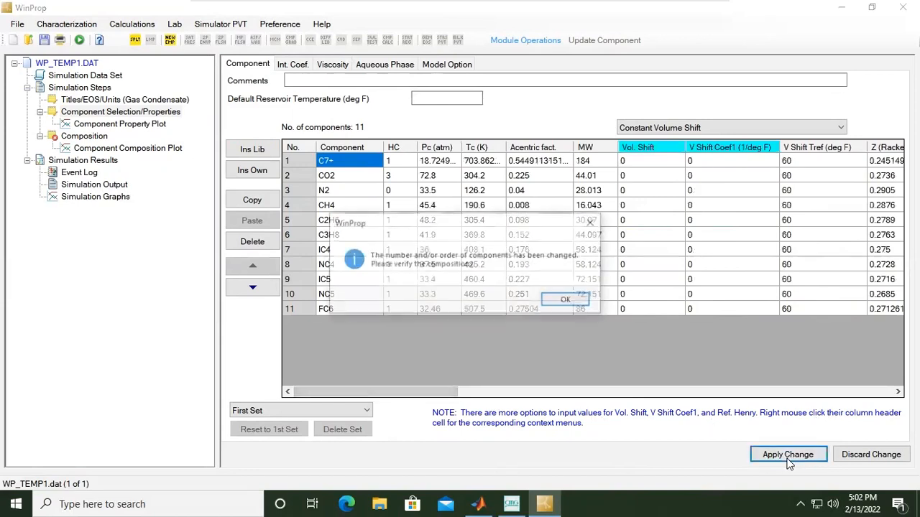
{"action": "left_click", "coordinate": [567, 300]}
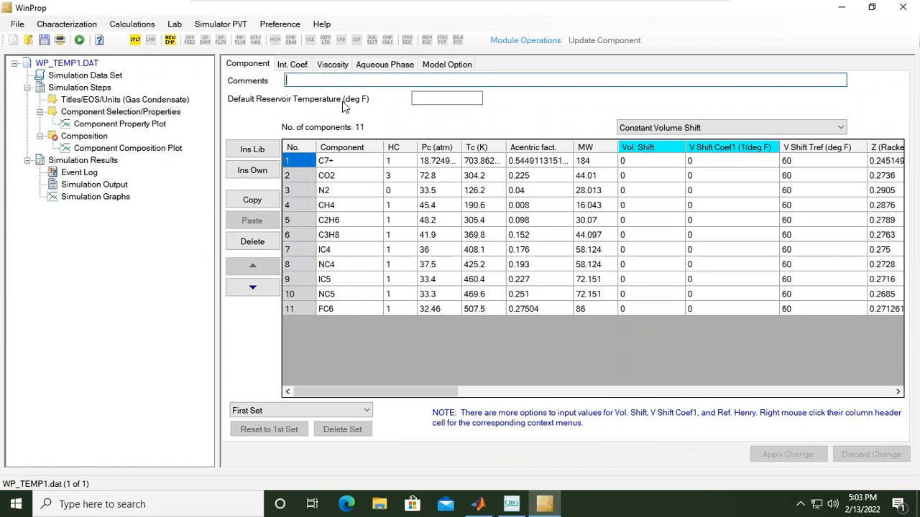
Set the default reservoir temperature to 285 deg F and enter "Gas Condensate" as the component comment
{"action": "left_click", "coordinate": [433, 101]}
{"action": "type", "text": "2"}
{"action": "type", "text": "G"}
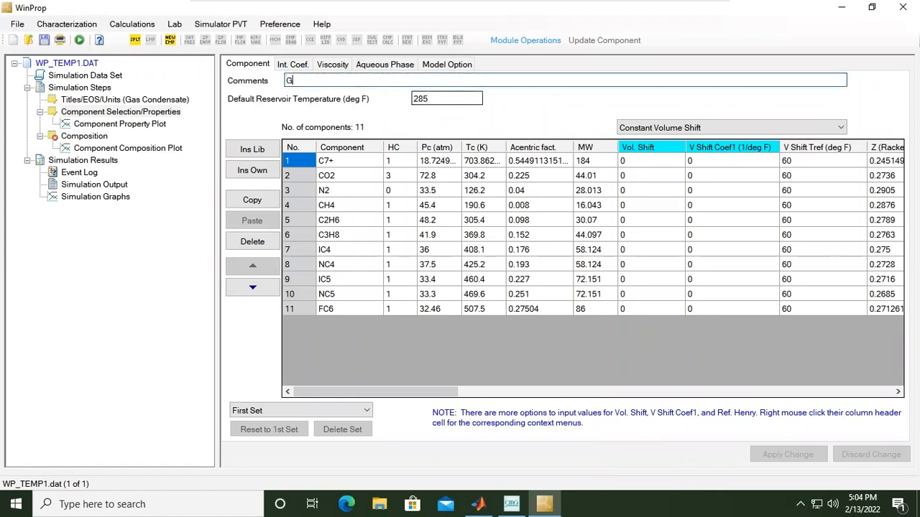
{"action": "type", "text": "as Condensate"}
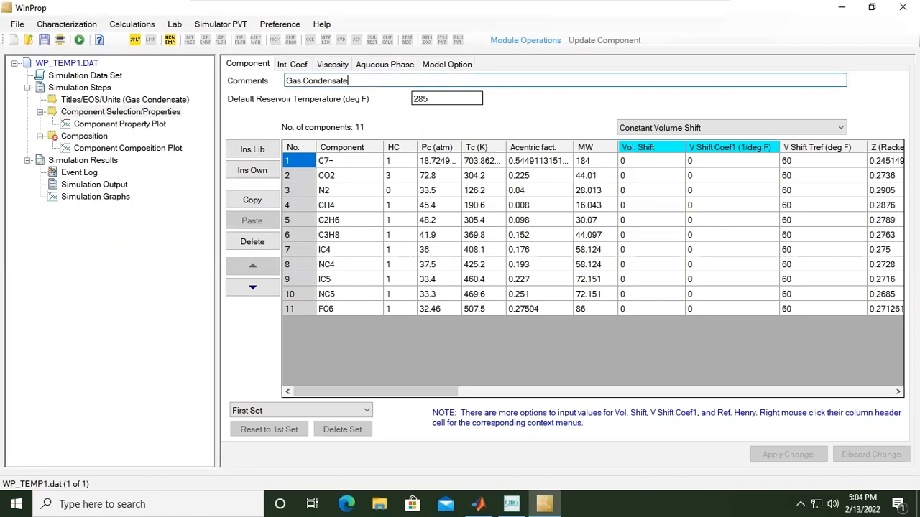
{"action": "left_click", "coordinate": [375, 178]}
{"action": "left_click", "coordinate": [372, 204]}
{"action": "left_click", "coordinate": [371, 236]}
{"action": "left_click", "coordinate": [368, 250]}
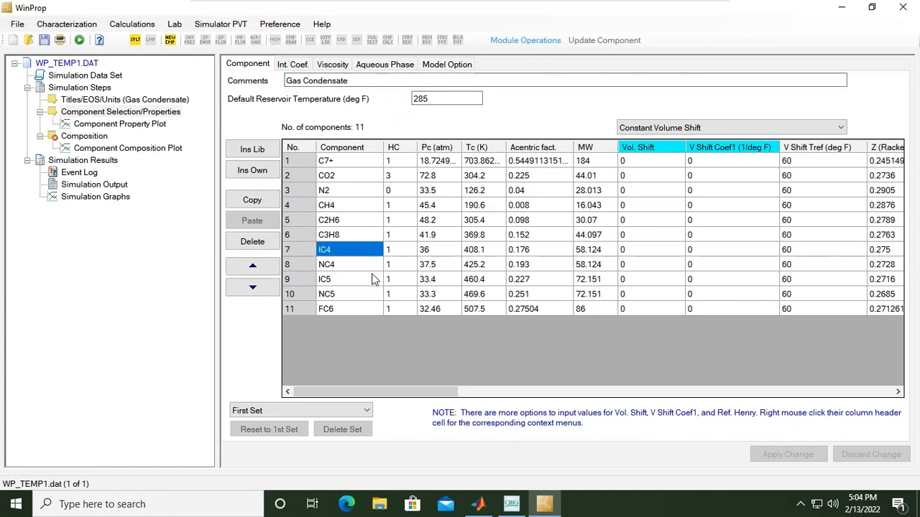
{"action": "left_click", "coordinate": [374, 279]}
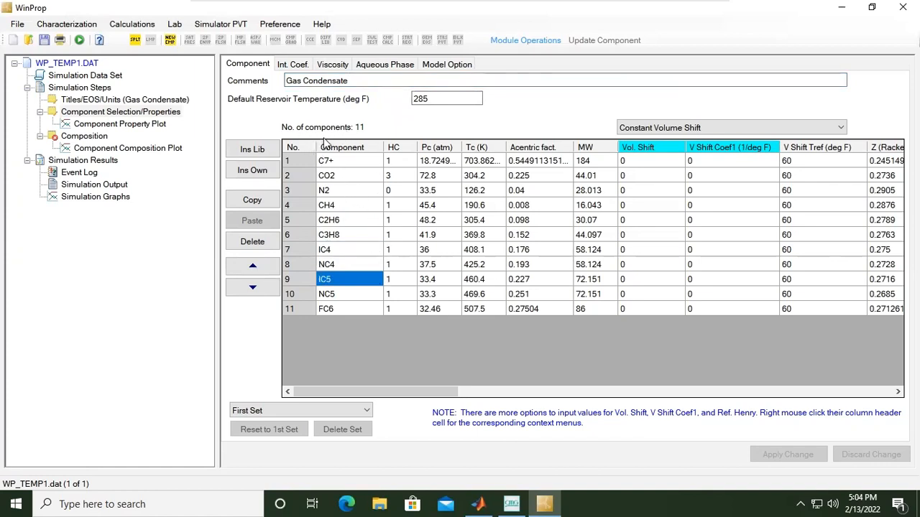
Move the C7+ component down to the last row of the component table, below FC6, and apply the change
{"action": "left_click", "coordinate": [335, 163]}
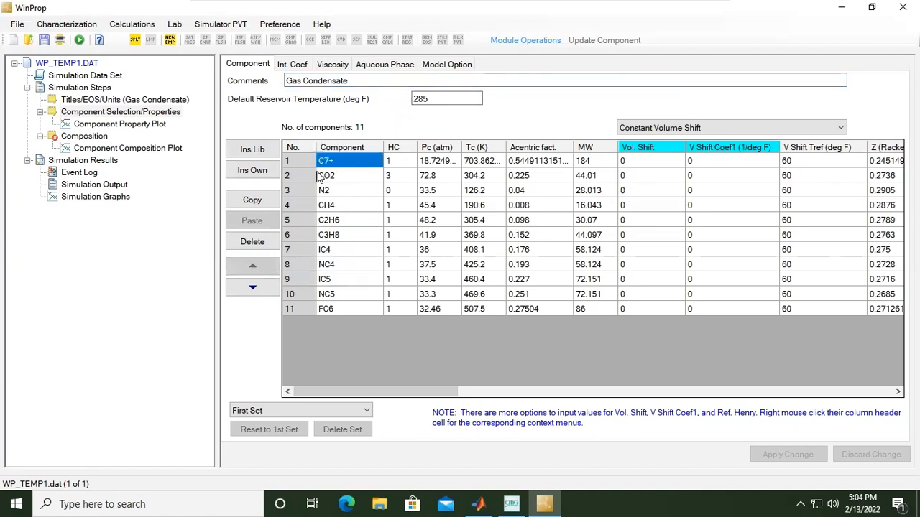
{"action": "left_click", "coordinate": [271, 289]}
{"action": "left_click", "coordinate": [271, 289]}
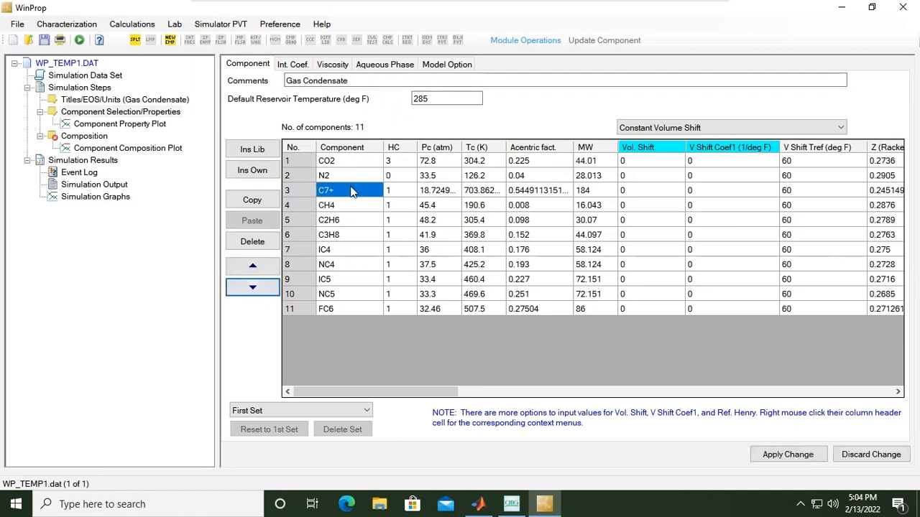
{"action": "left_click", "coordinate": [263, 293]}
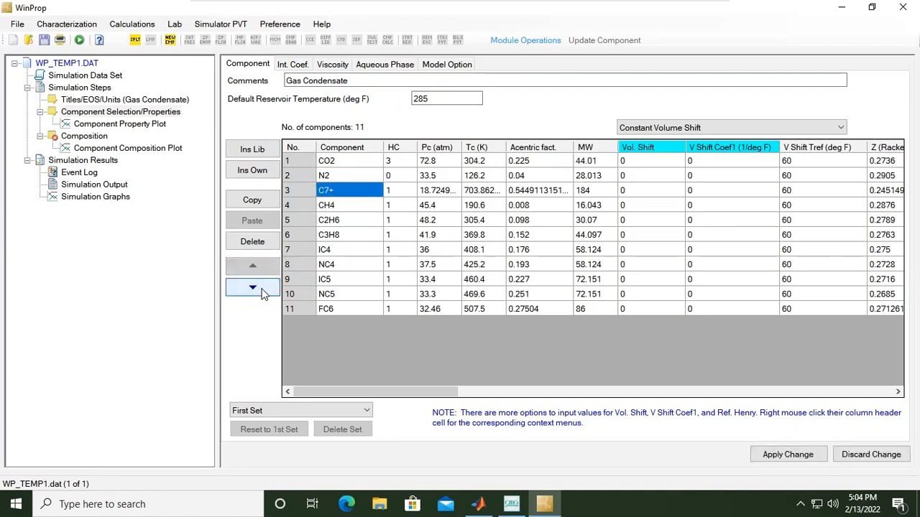
{"action": "left_click", "coordinate": [263, 290]}
{"action": "left_click", "coordinate": [262, 290]}
{"action": "left_click", "coordinate": [262, 289]}
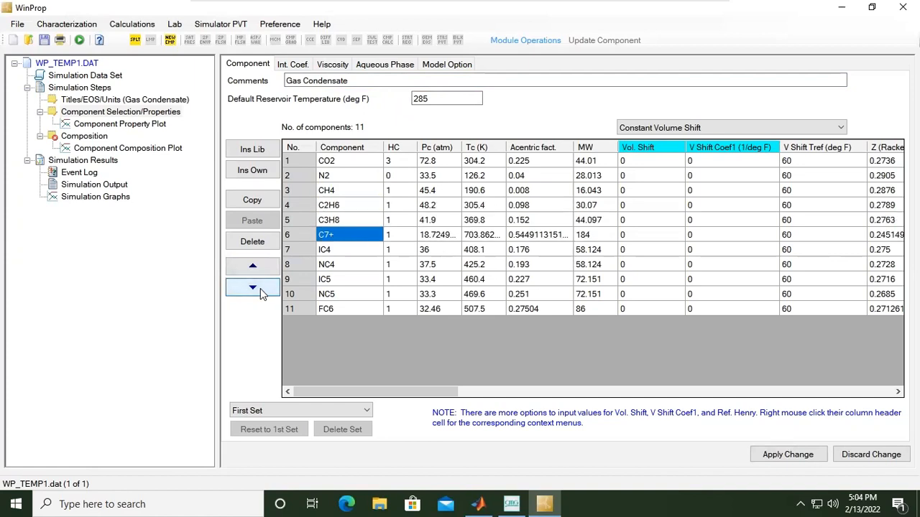
{"action": "left_click", "coordinate": [262, 291]}
{"action": "left_click", "coordinate": [265, 294]}
{"action": "left_click", "coordinate": [266, 296]}
{"action": "left_click", "coordinate": [267, 296]}
{"action": "left_click", "coordinate": [267, 295]}
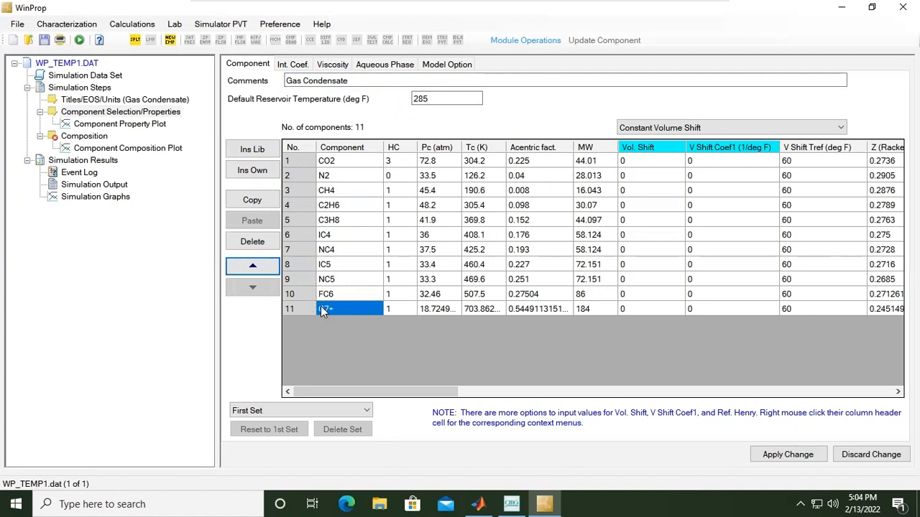
{"action": "left_click", "coordinate": [787, 455]}
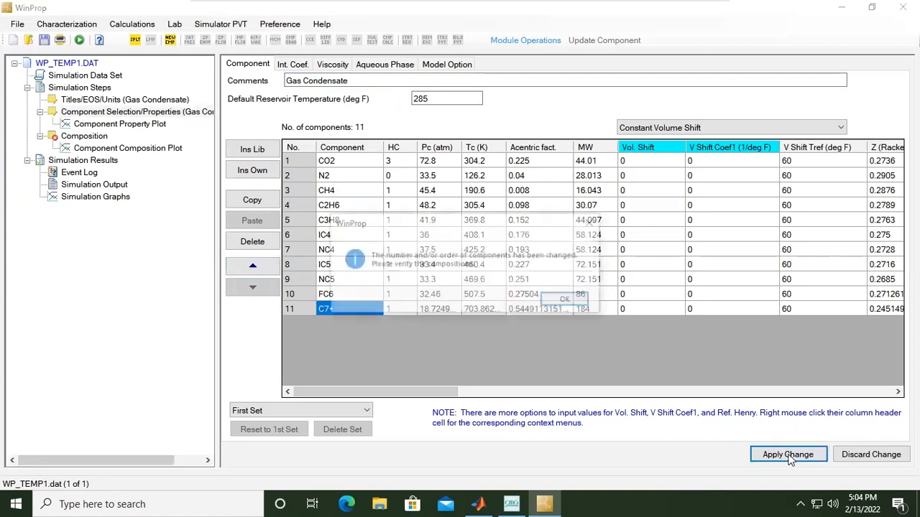
{"action": "key", "text": "Return"}
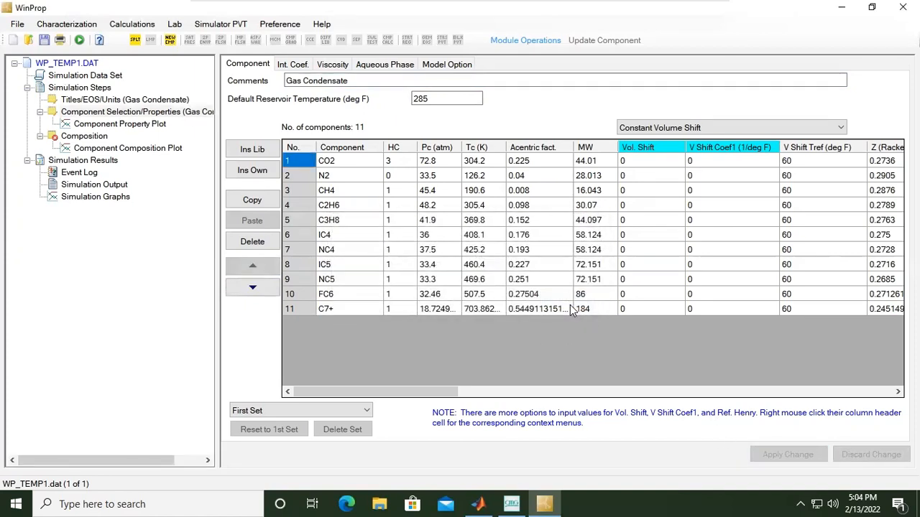
Review the component property plot and the component composition plot for the reordered components
{"action": "left_click", "coordinate": [107, 124]}
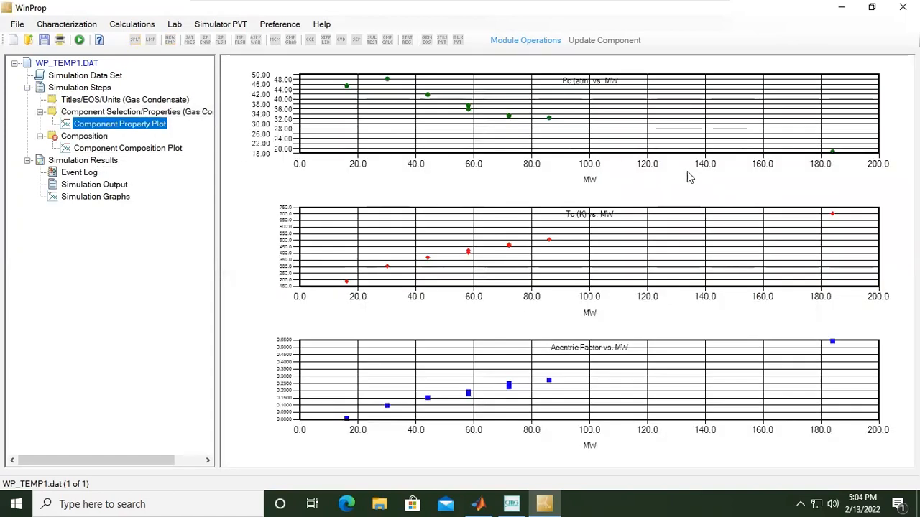
{"action": "left_click", "coordinate": [591, 75]}
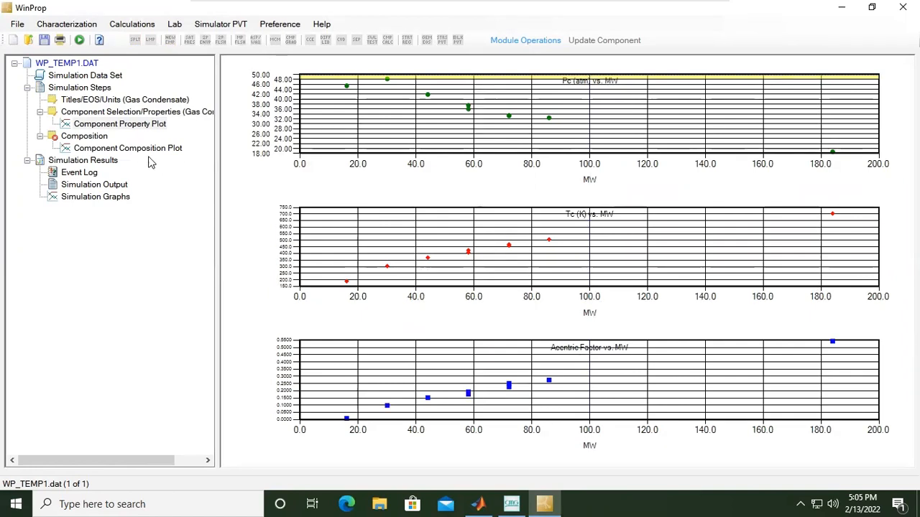
{"action": "left_click", "coordinate": [93, 141]}
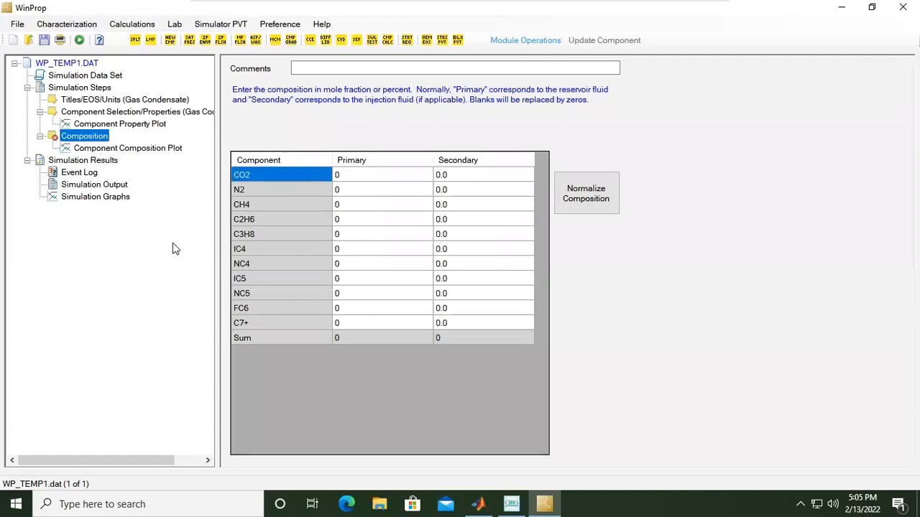
{"action": "left_click", "coordinate": [101, 148]}
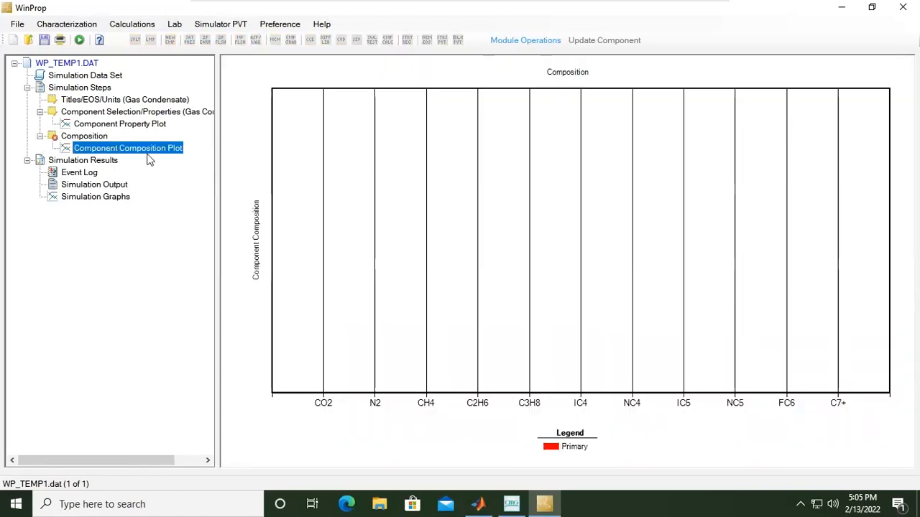
Open the composition data and enter "Composition" as its comment
{"action": "left_click", "coordinate": [80, 139]}
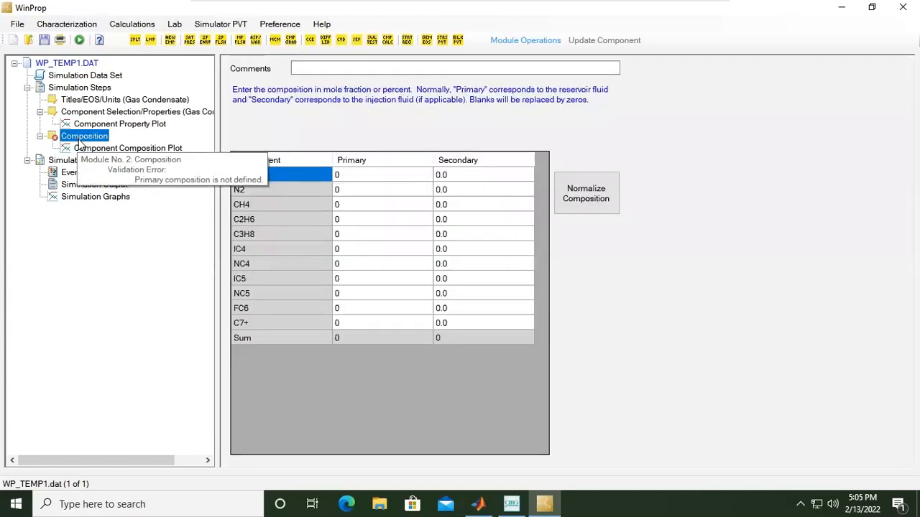
{"action": "left_click", "coordinate": [323, 65]}
{"action": "type", "text": "Comp"}
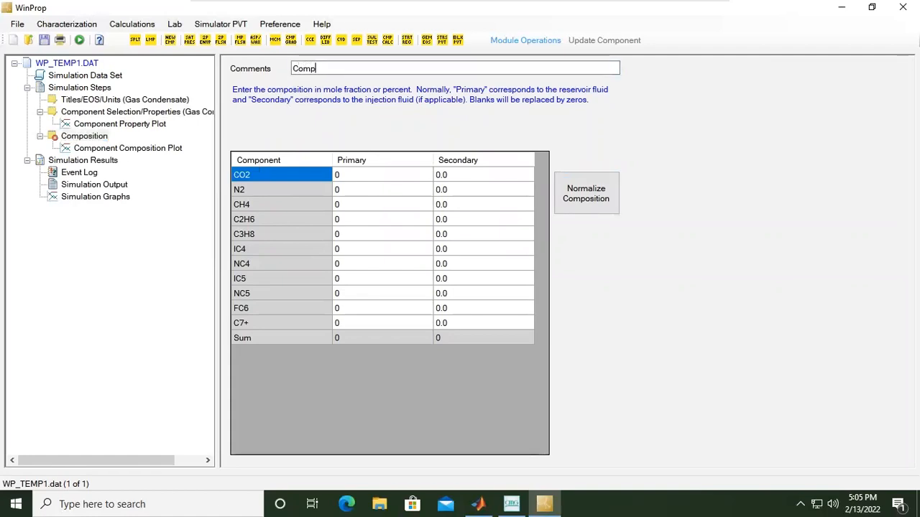
{"action": "type", "text": "osition"}
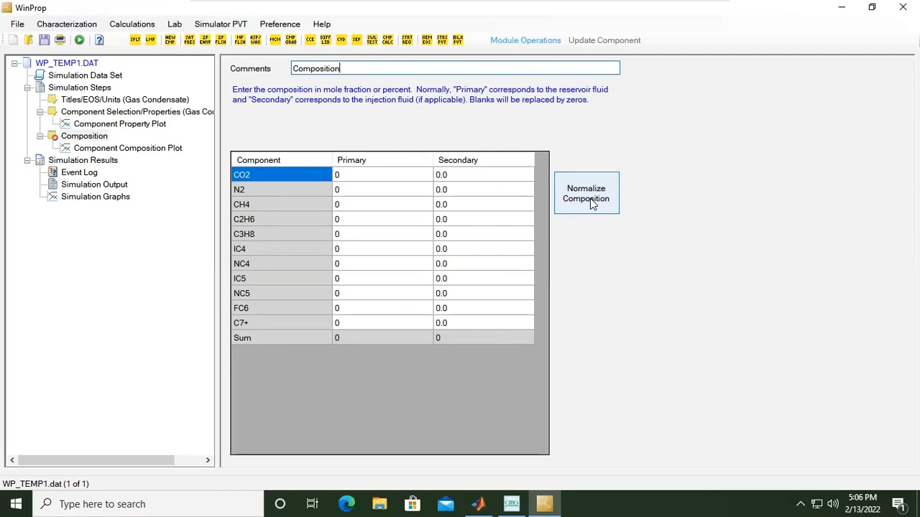
Enter the primary compositions of CO2 as 2.37, N2 as 0.31 and CH4 as 73.19
{"action": "left_click", "coordinate": [369, 178]}
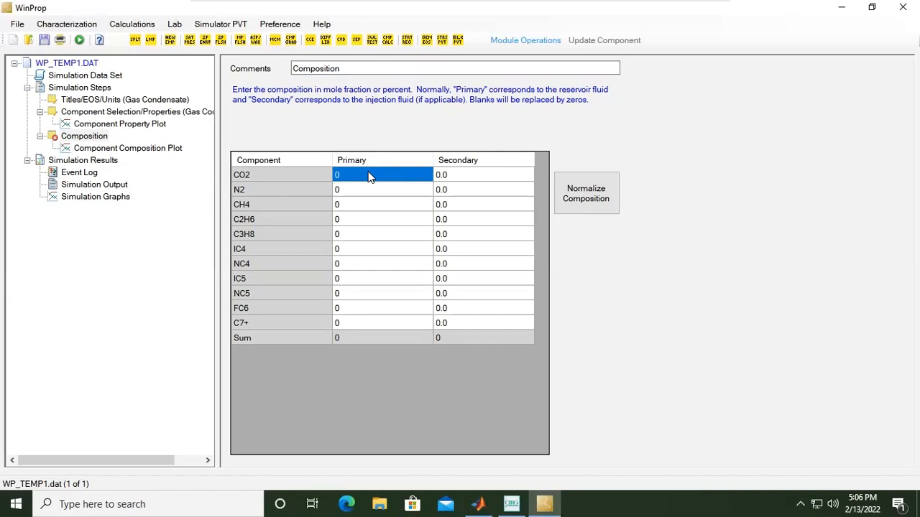
{"action": "type", "text": "2.3"}
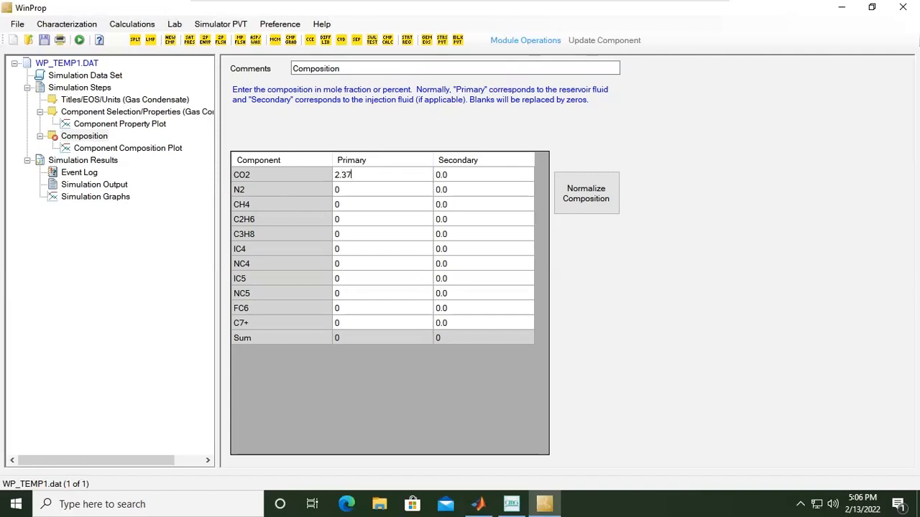
{"action": "type", "text": "7"}
{"action": "key", "text": "Return"}
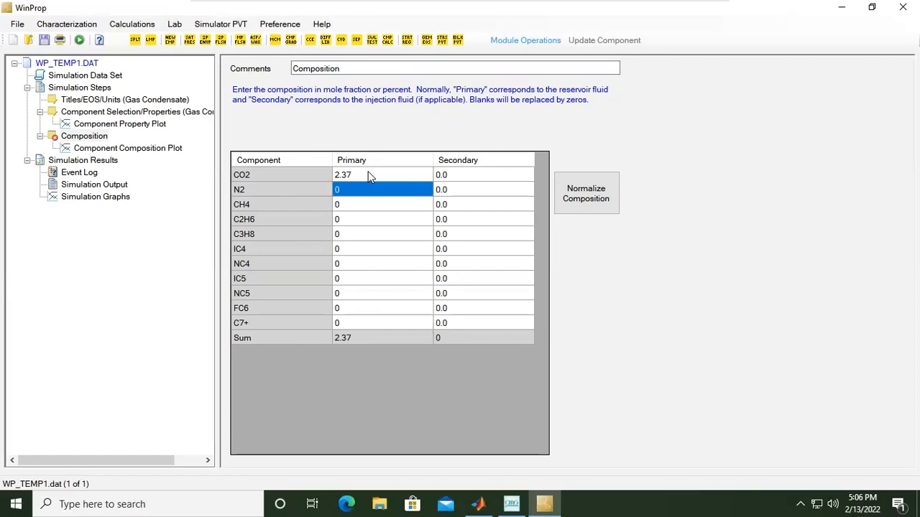
{"action": "type", "text": "0.31"}
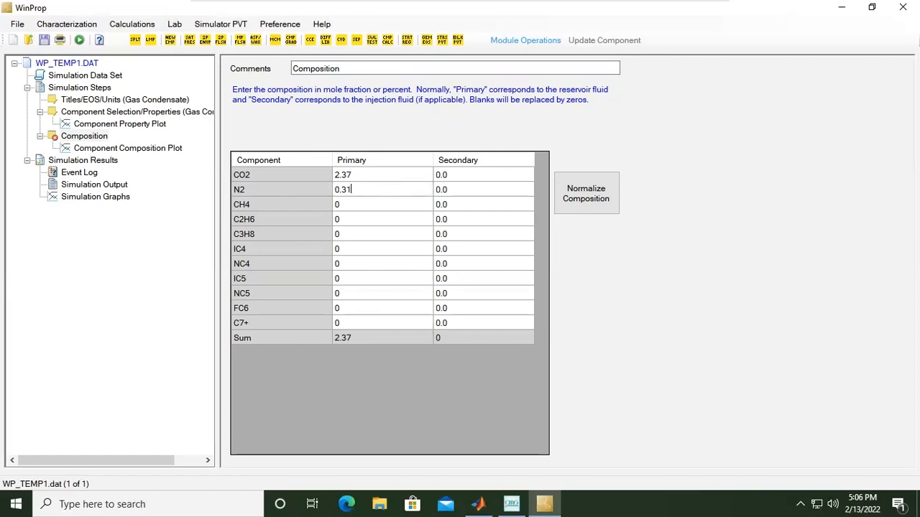
{"action": "key", "text": "Return"}
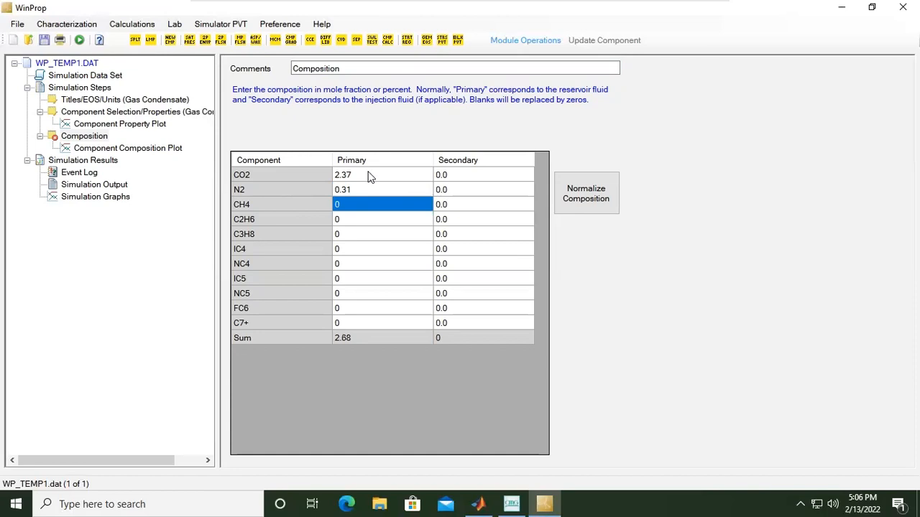
{"action": "type", "text": "7"}
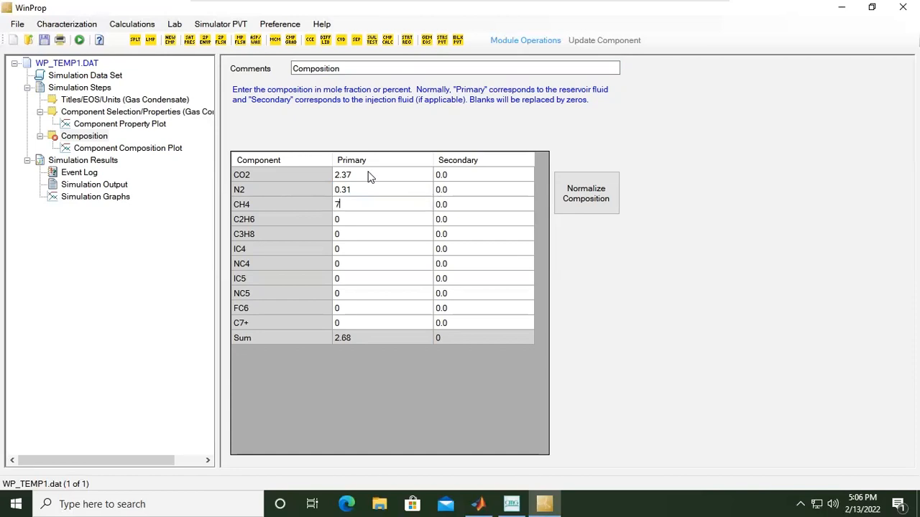
{"action": "type", "text": "3.19"}
{"action": "key", "text": "Return"}
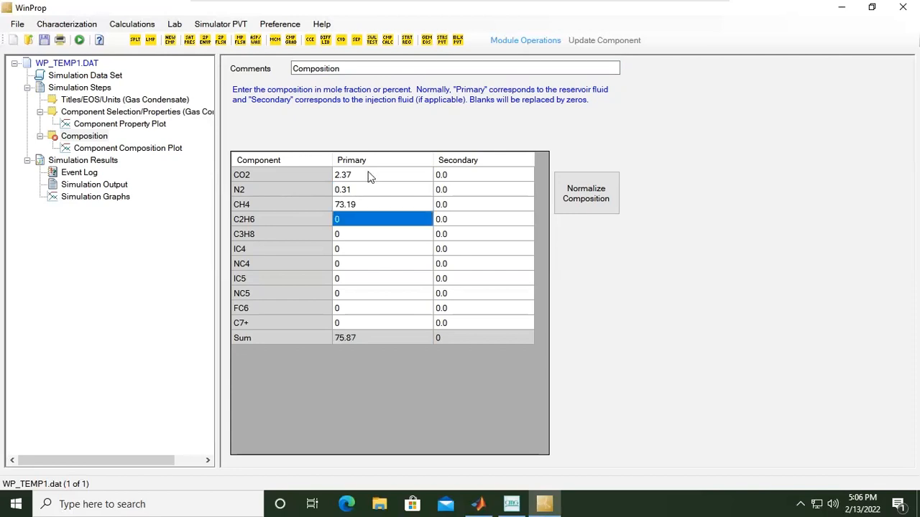
Enter the primary compositions of C2H6 as 7.8, C3H8 as 3.54 and IC4 as 0.72
{"action": "type", "text": "7.8"}
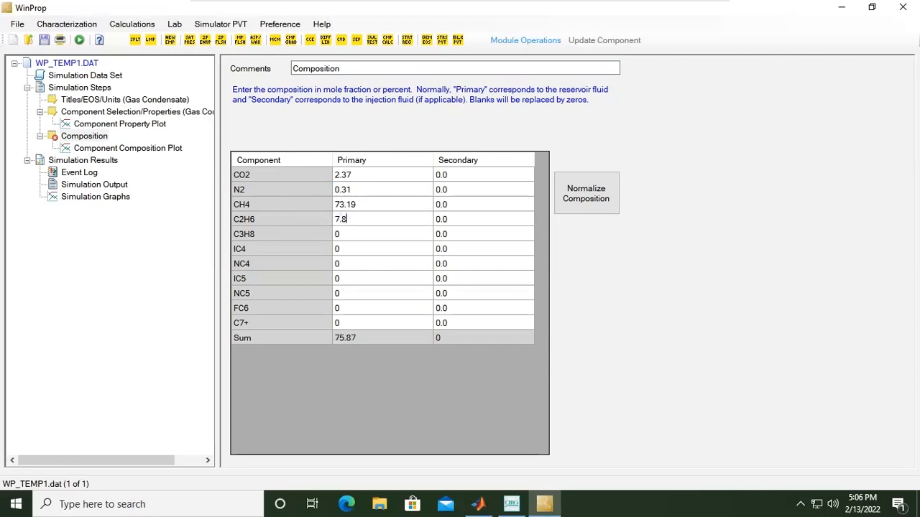
{"action": "key", "text": "Return"}
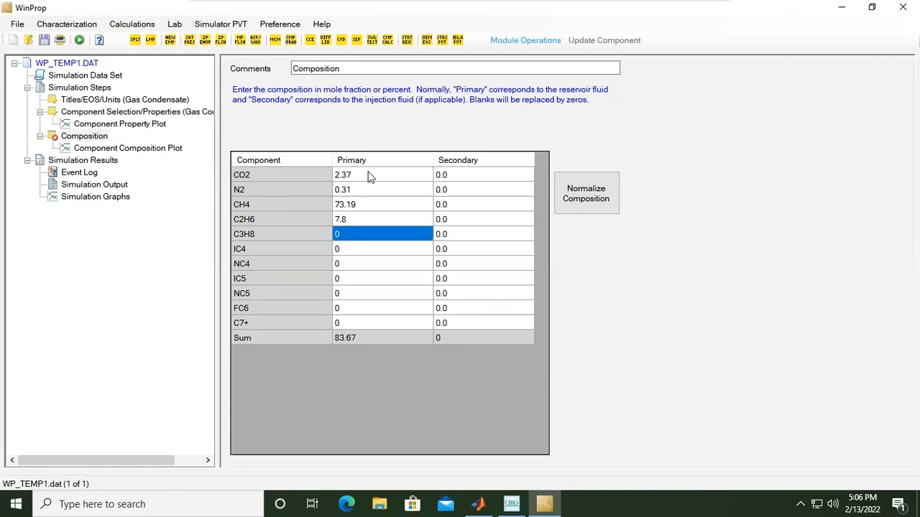
{"action": "type", "text": "3"}
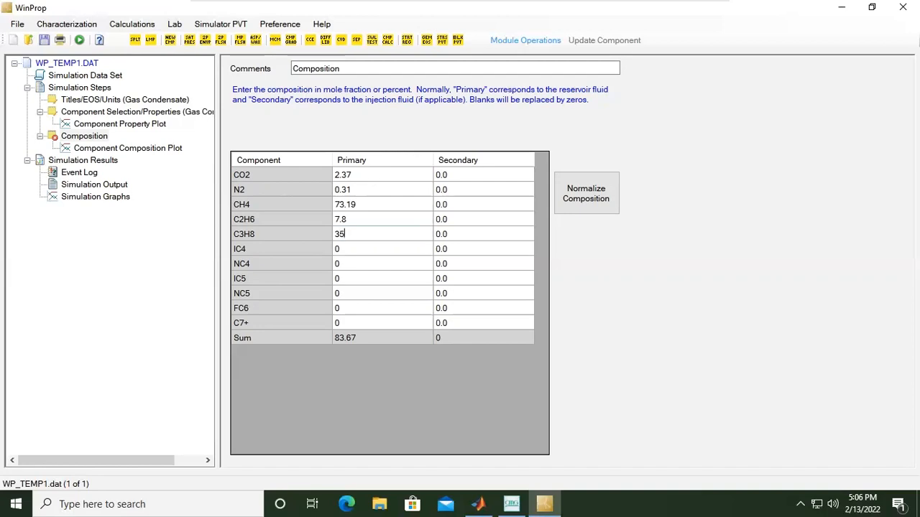
{"action": "type", "text": ".54"}
{"action": "left_click", "coordinate": [354, 246]}
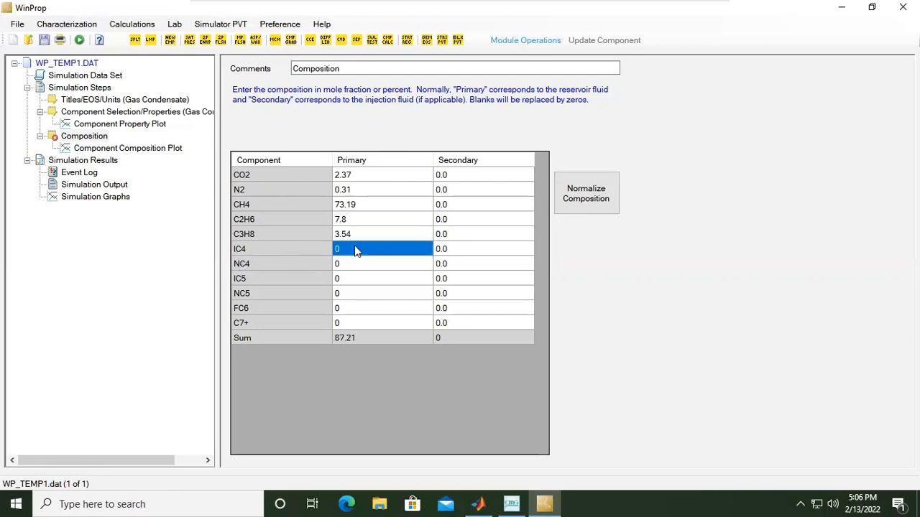
{"action": "key", "text": "BackSpace"}
{"action": "type", "text": "0.72"}
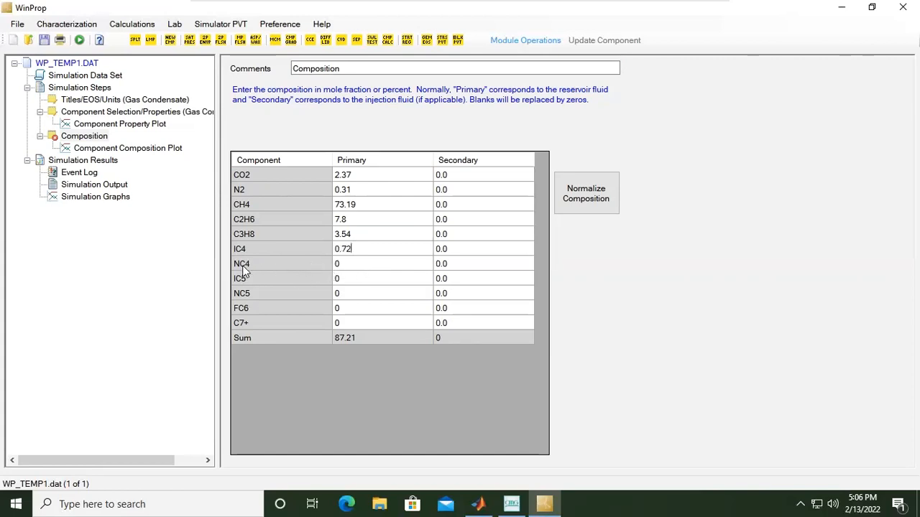
Enter the primary compositions of NC4 as 1.44, IC5 as 0.65 and NC5 as 0.69
{"action": "left_click", "coordinate": [339, 268]}
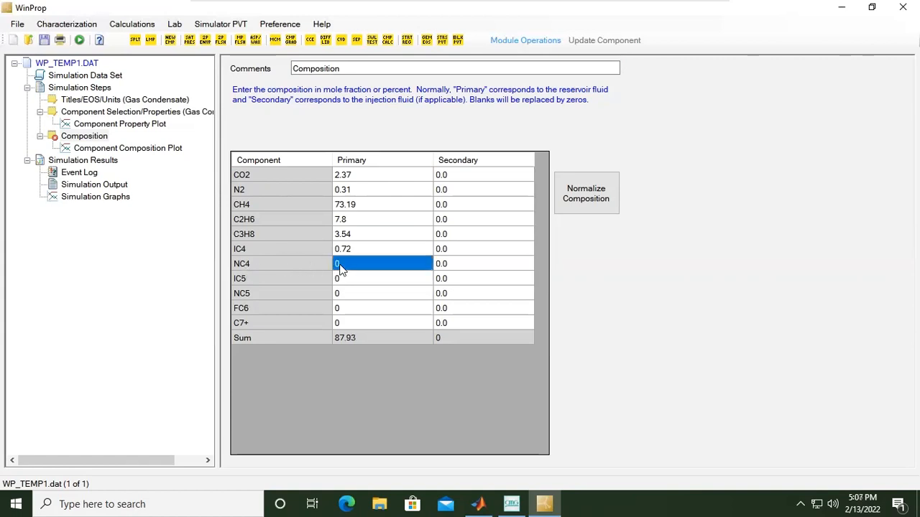
{"action": "type", "text": "1.44"}
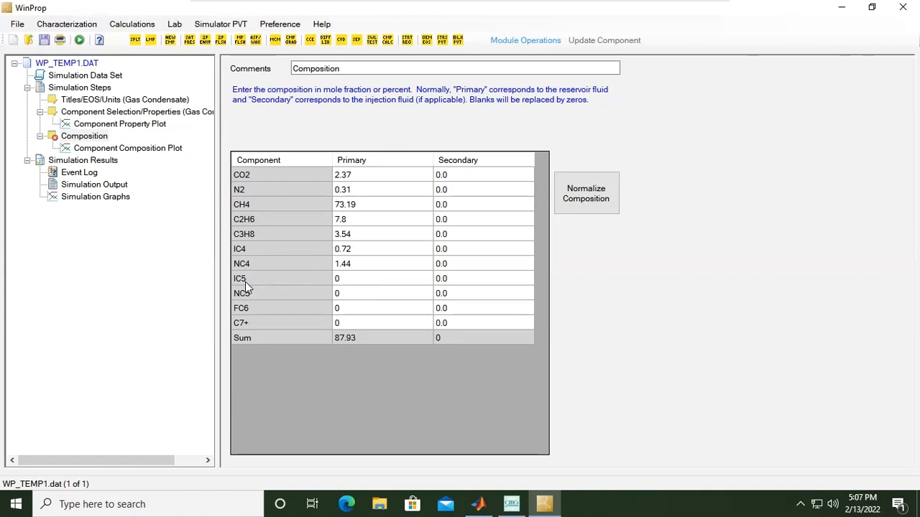
{"action": "left_click", "coordinate": [343, 283]}
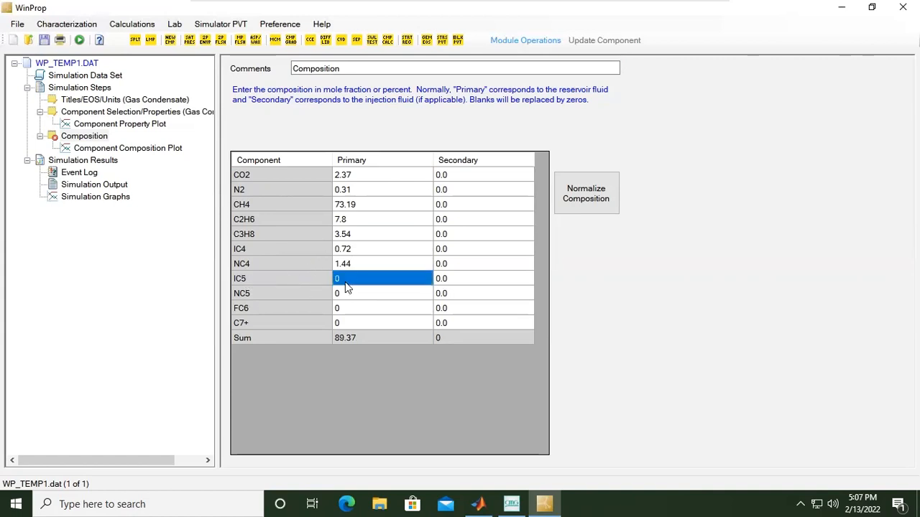
{"action": "type", "text": "0."}
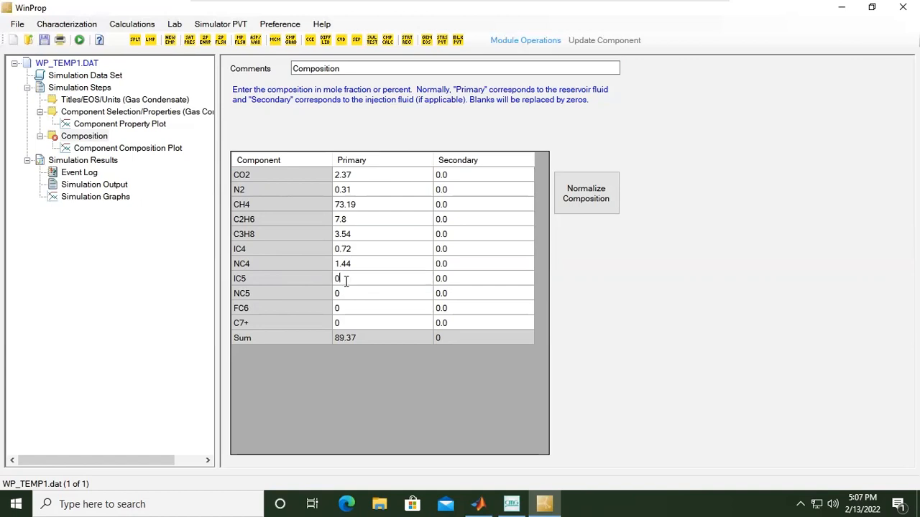
{"action": "type", "text": "65"}
{"action": "left_click", "coordinate": [350, 296]}
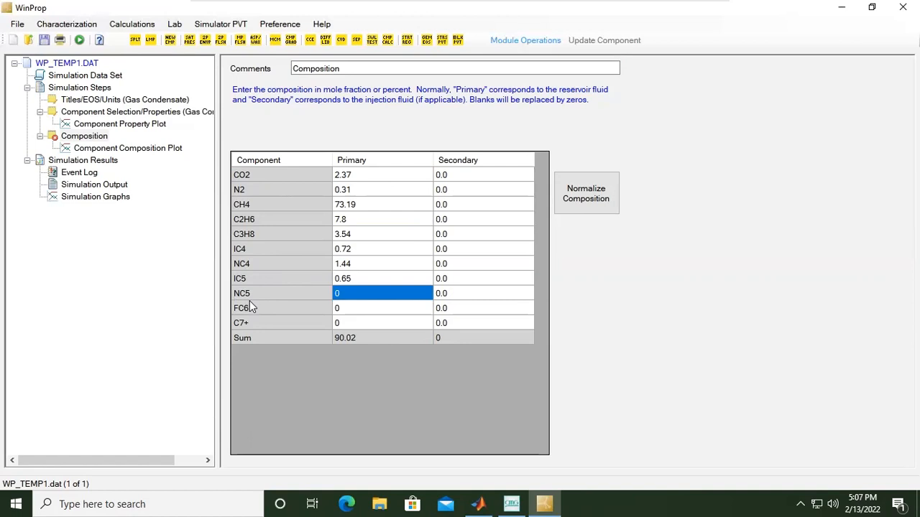
{"action": "type", "text": "0.6"}
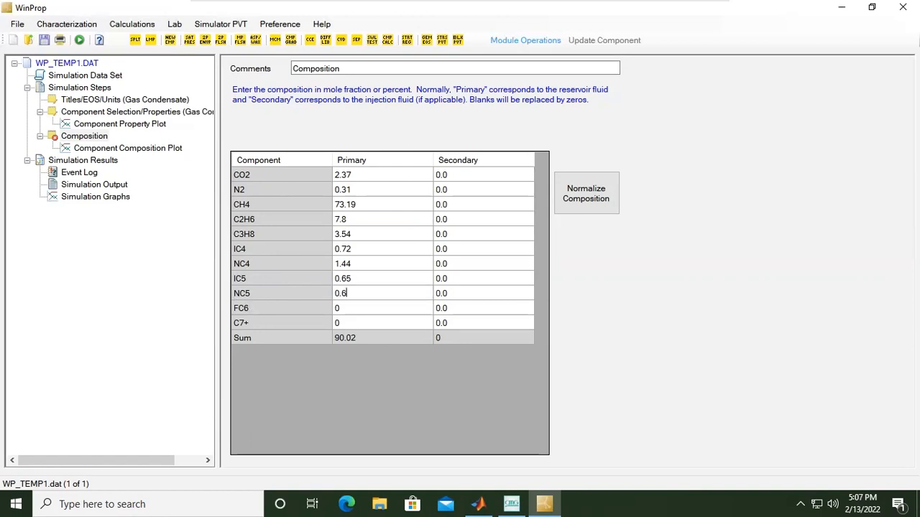
{"action": "type", "text": "9"}
{"action": "left_click", "coordinate": [363, 313]}
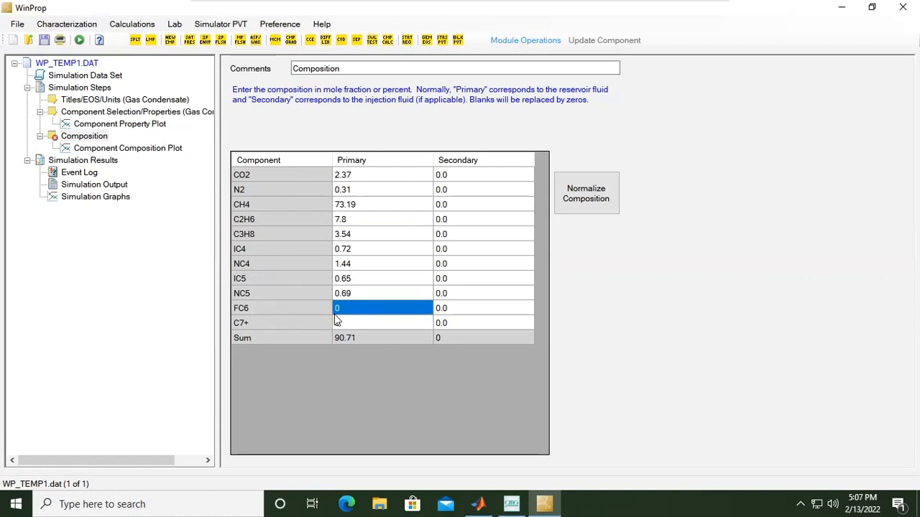
Enter the primary compositions of FC6 as 1.08 and C7+ as 8.21
{"action": "type", "text": "1."}
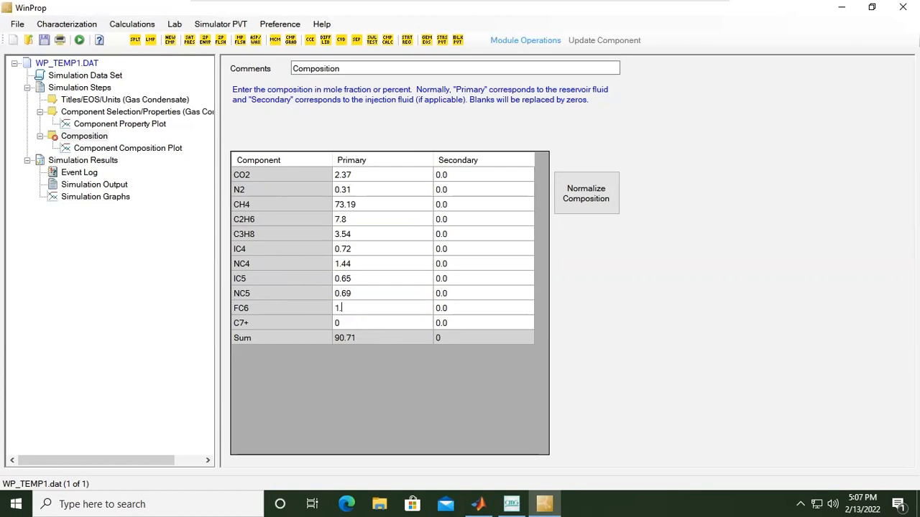
{"action": "type", "text": "08"}
{"action": "left_click", "coordinate": [396, 323]}
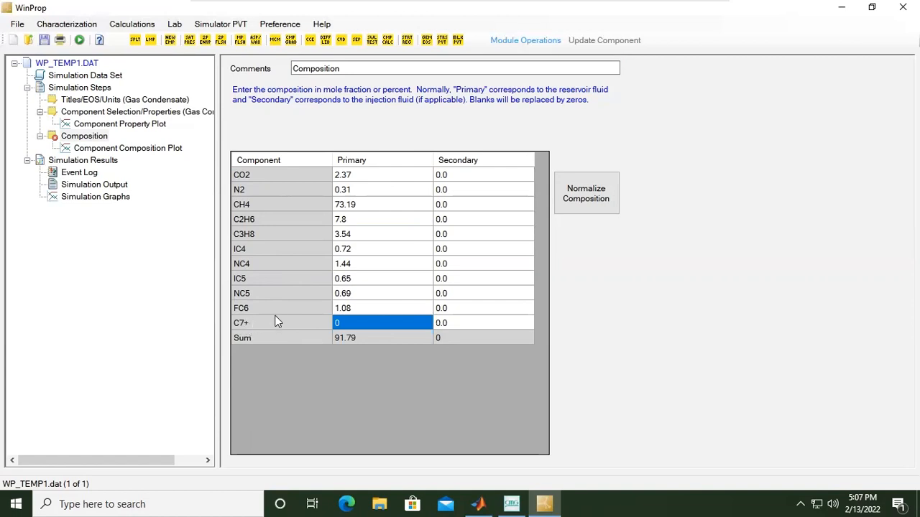
{"action": "type", "text": "8.21"}
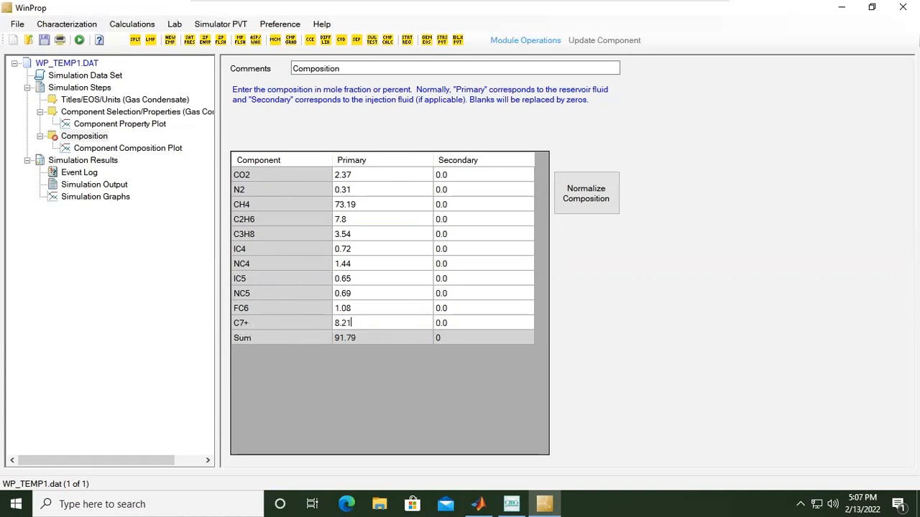
{"action": "key", "text": "Up"}
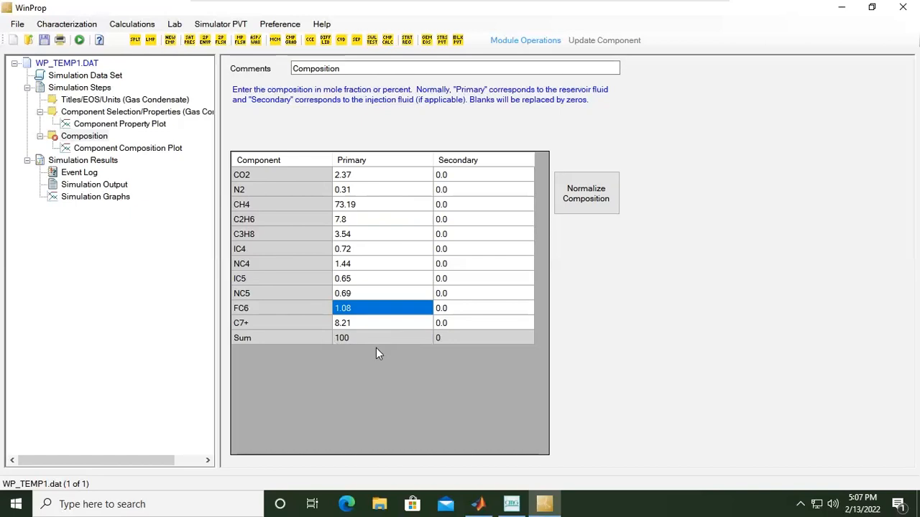
{"action": "left_click", "coordinate": [370, 248]}
{"action": "left_click", "coordinate": [381, 189]}
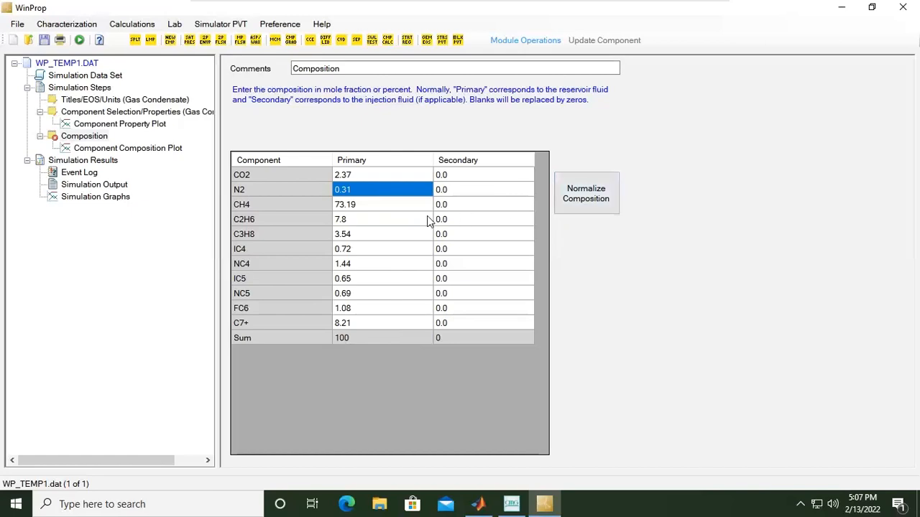
Examine the component composition plot for the distribution of the primary components
{"action": "left_click", "coordinate": [124, 150]}
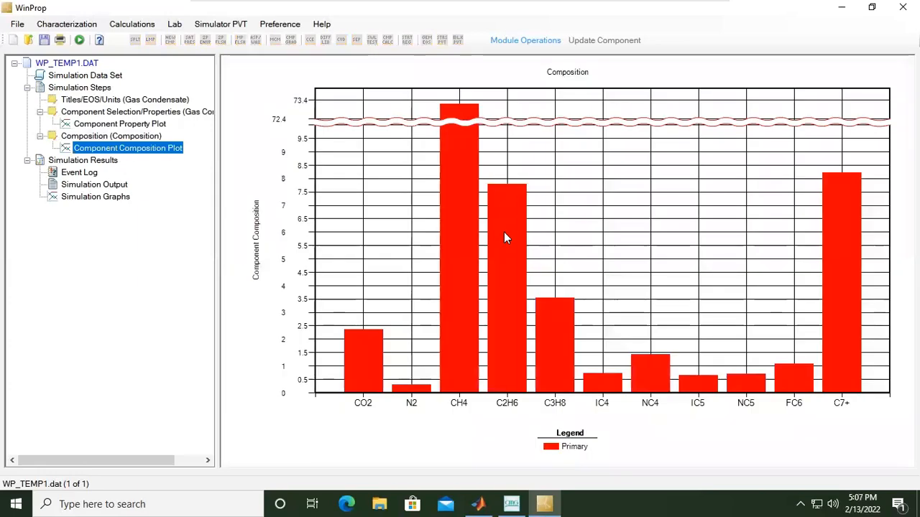
{"action": "mouse_move", "coordinate": [504, 232]}
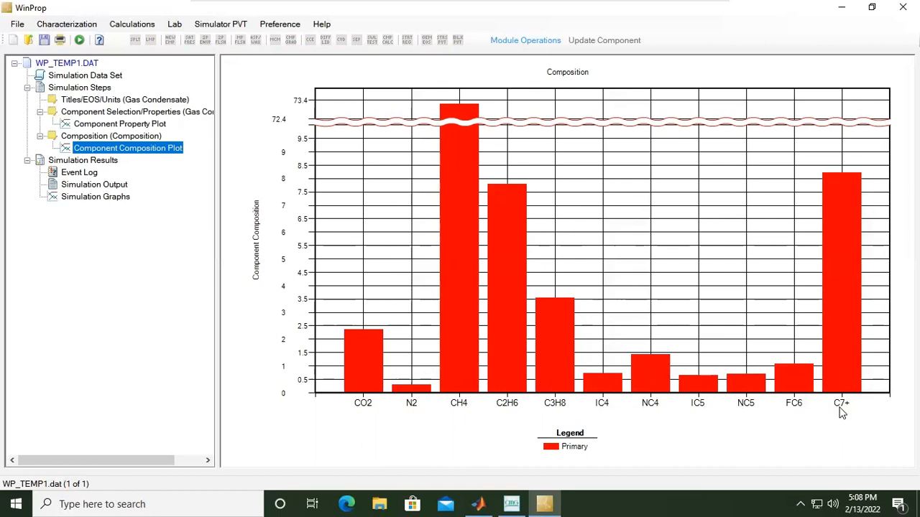
{"action": "left_click", "coordinate": [69, 27]}
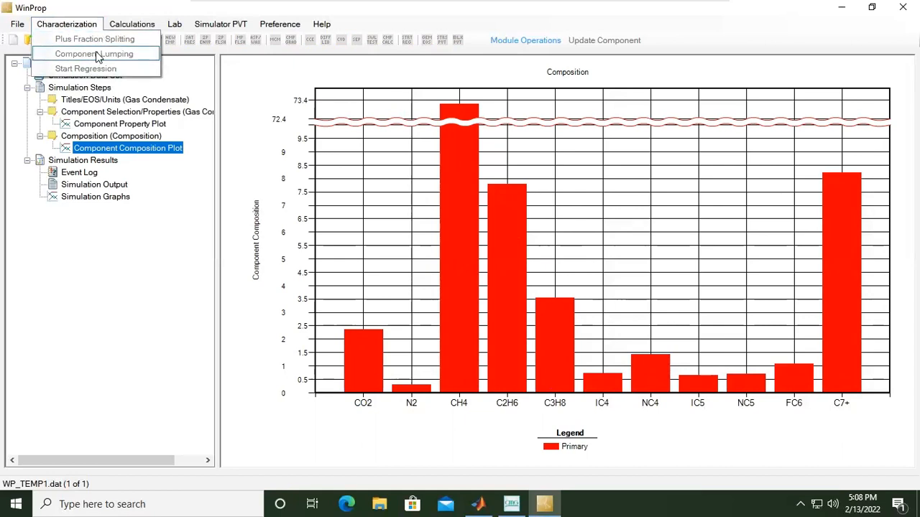
{"action": "left_click", "coordinate": [135, 25]}
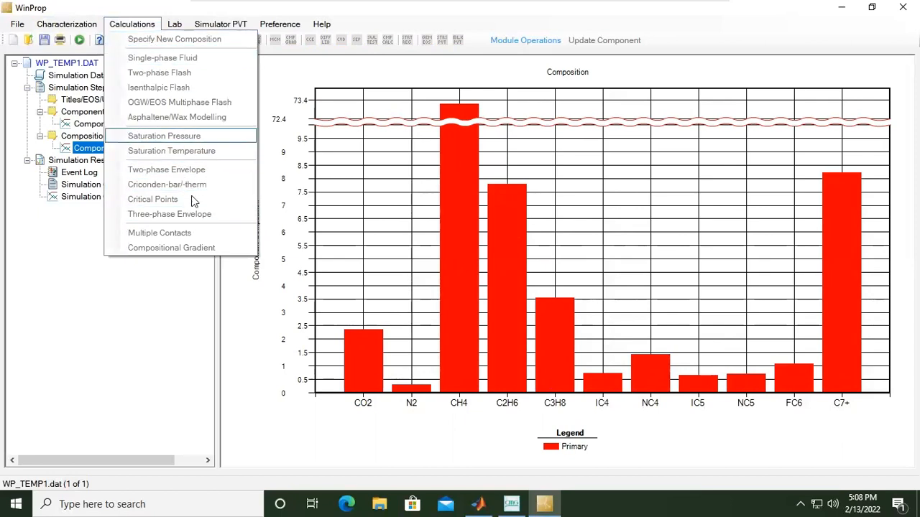
{"action": "left_click", "coordinate": [265, 410]}
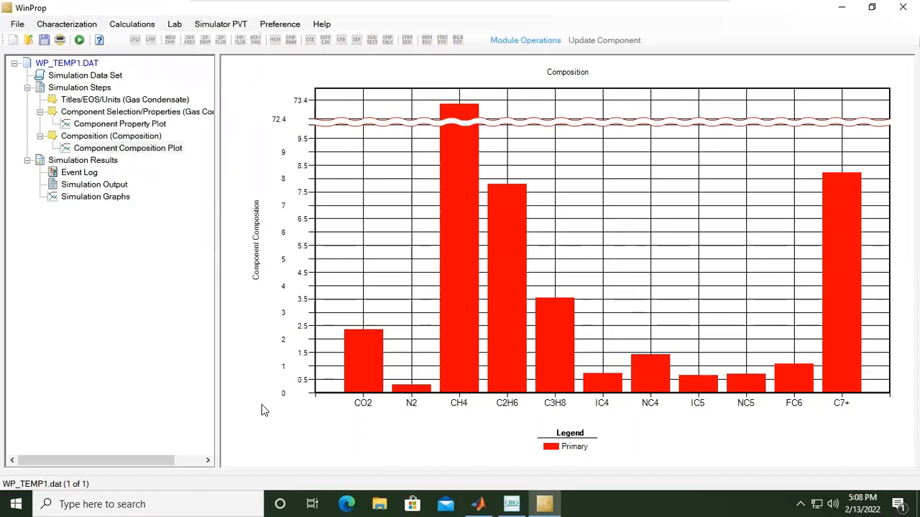
{"action": "left_click", "coordinate": [122, 149]}
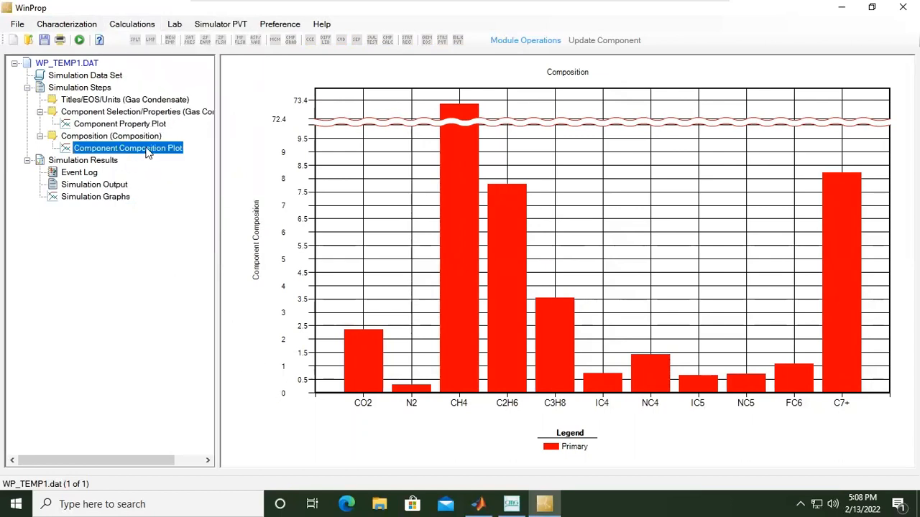
Return to the composition data and add a Saturation Pressure calculation after it
{"action": "left_click", "coordinate": [135, 138]}
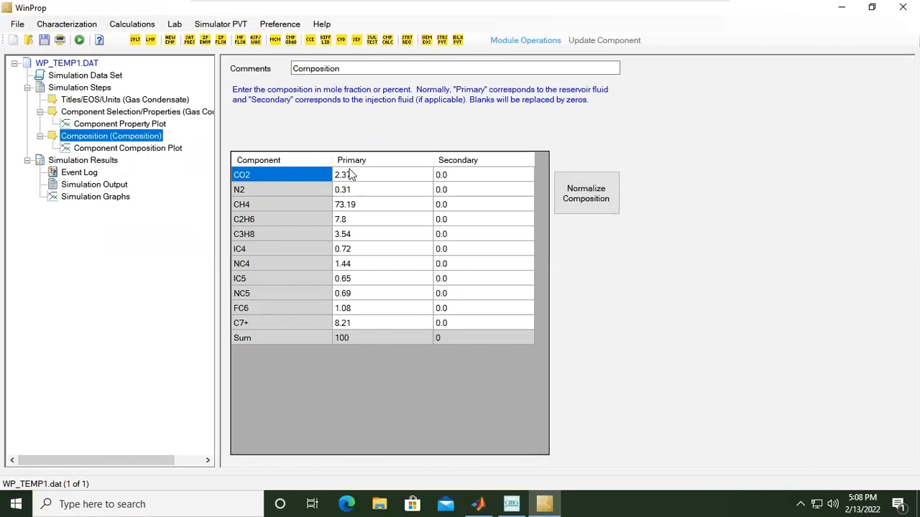
{"action": "left_click", "coordinate": [86, 24]}
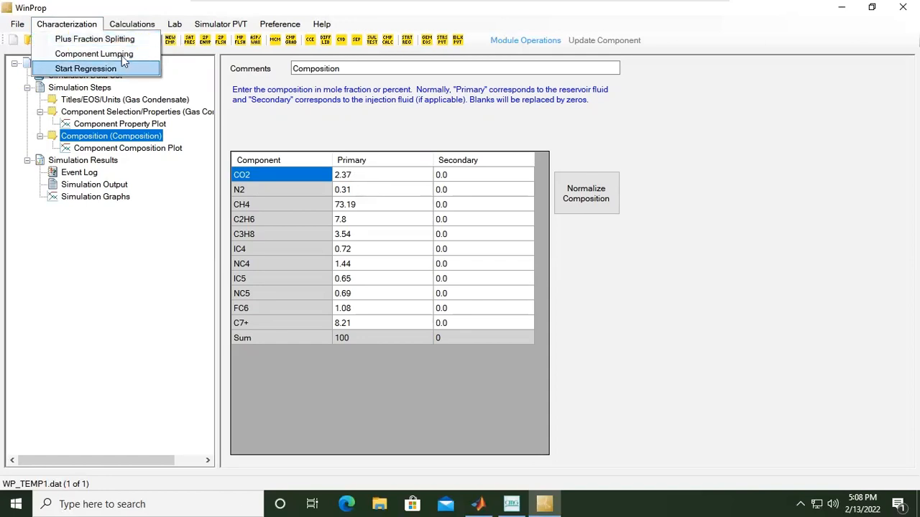
{"action": "mouse_move", "coordinate": [133, 27]}
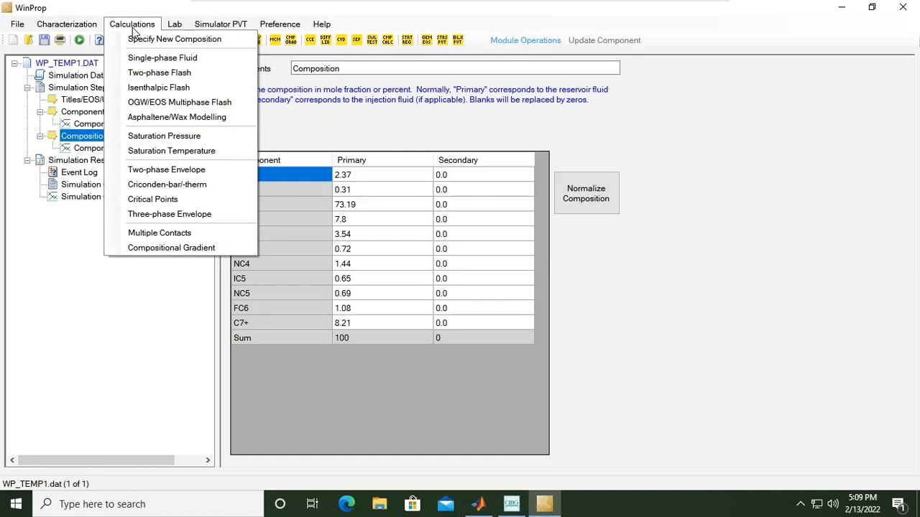
{"action": "mouse_move", "coordinate": [176, 26]}
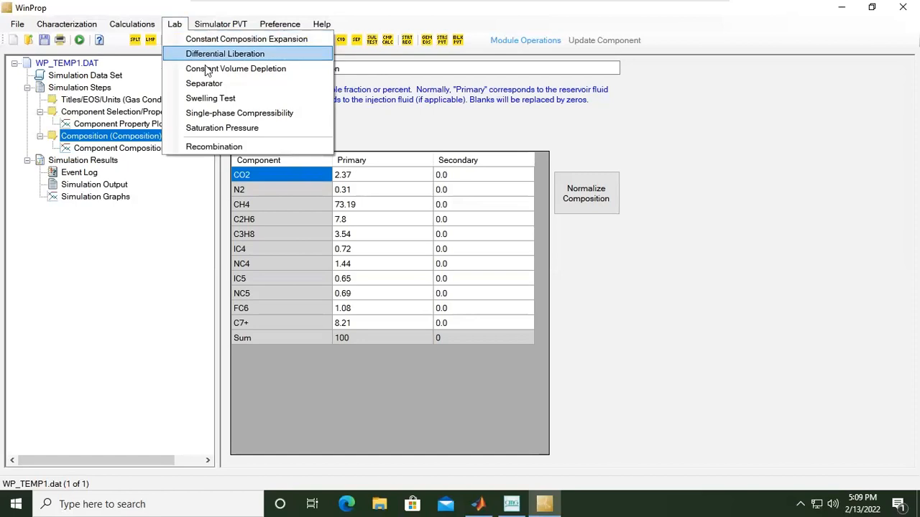
{"action": "mouse_move", "coordinate": [221, 31]}
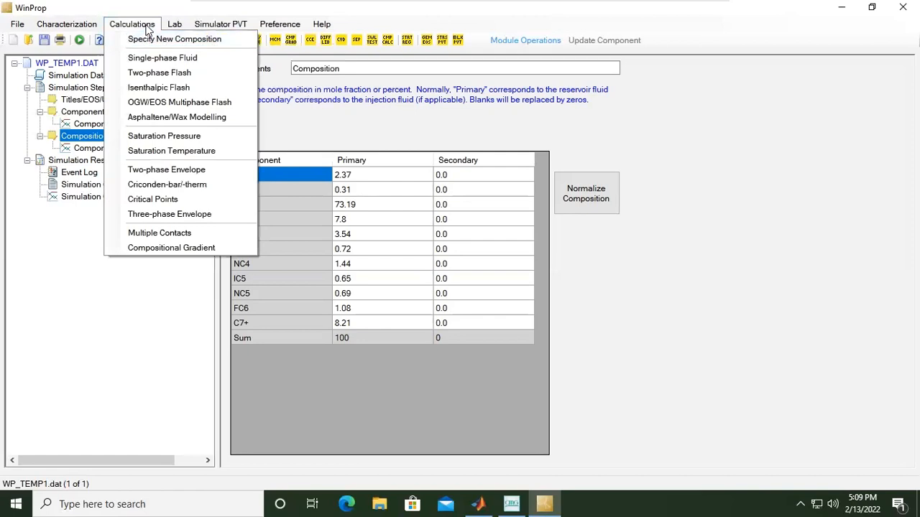
{"action": "left_click", "coordinate": [176, 142]}
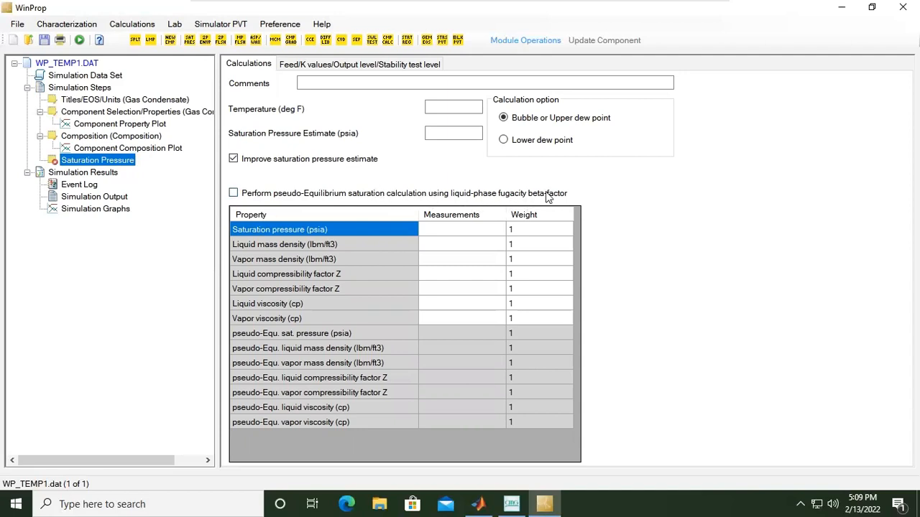
Look over the measurement entries from saturation pressure down to vapor viscosity
{"action": "left_click", "coordinate": [470, 229]}
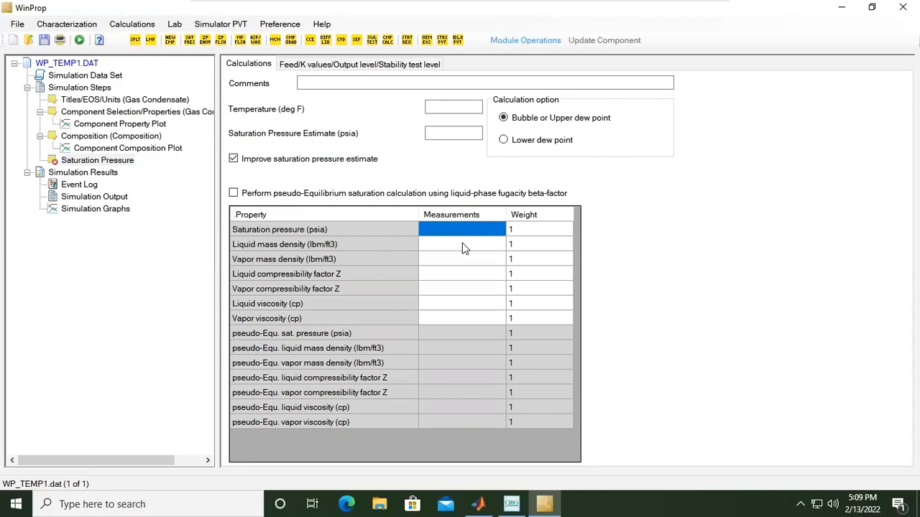
{"action": "left_click", "coordinate": [464, 247]}
{"action": "left_click", "coordinate": [464, 260]}
{"action": "left_click", "coordinate": [460, 278]}
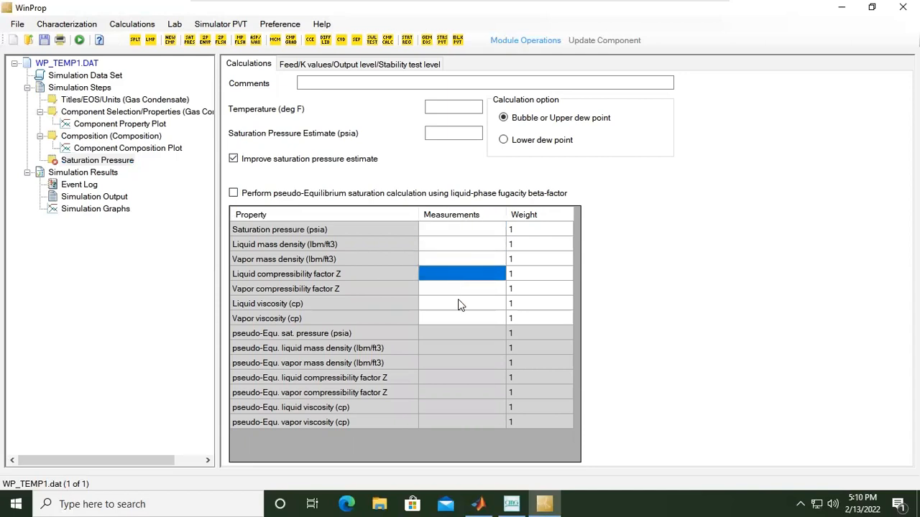
{"action": "left_click", "coordinate": [461, 305]}
{"action": "left_click", "coordinate": [461, 316]}
{"action": "left_click_drag", "start_coordinate": [470, 233], "coordinate": [474, 314]}
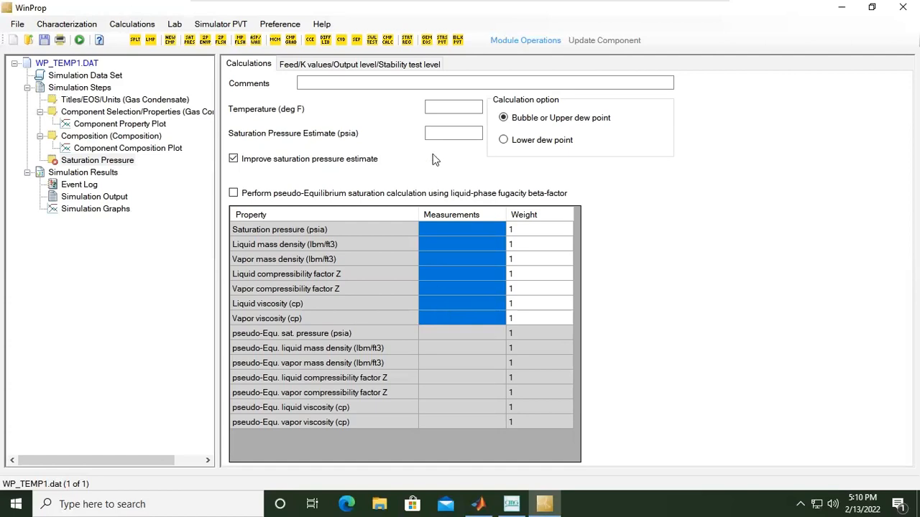
Set the saturation pressure calculation's temperature to 280 deg F and its saturation pressure estimate to 1000 psia
{"action": "left_click", "coordinate": [447, 107]}
{"action": "mouse_move", "coordinate": [112, 165]}
{"action": "type", "text": "280"}
{"action": "left_click", "coordinate": [457, 133]}
{"action": "type", "text": "1000"}
{"action": "left_click", "coordinate": [462, 107]}
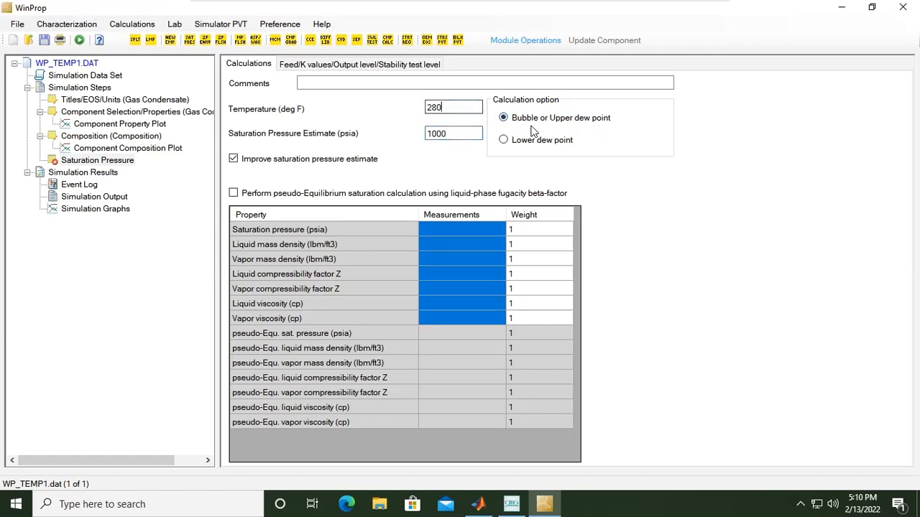
{"action": "left_click", "coordinate": [460, 136]}
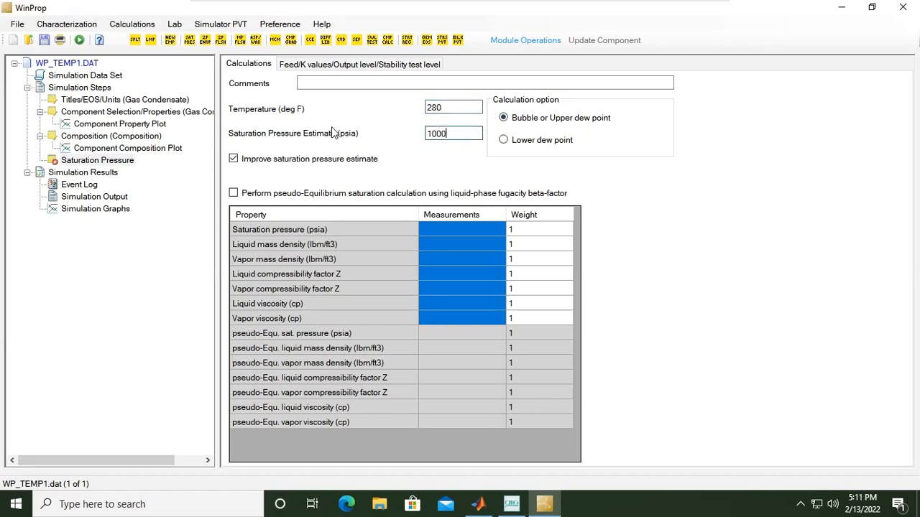
{"action": "left_click", "coordinate": [451, 107]}
Add a Two-phase Flash calculation after the saturation pressure calculation
{"action": "left_click", "coordinate": [139, 27]}
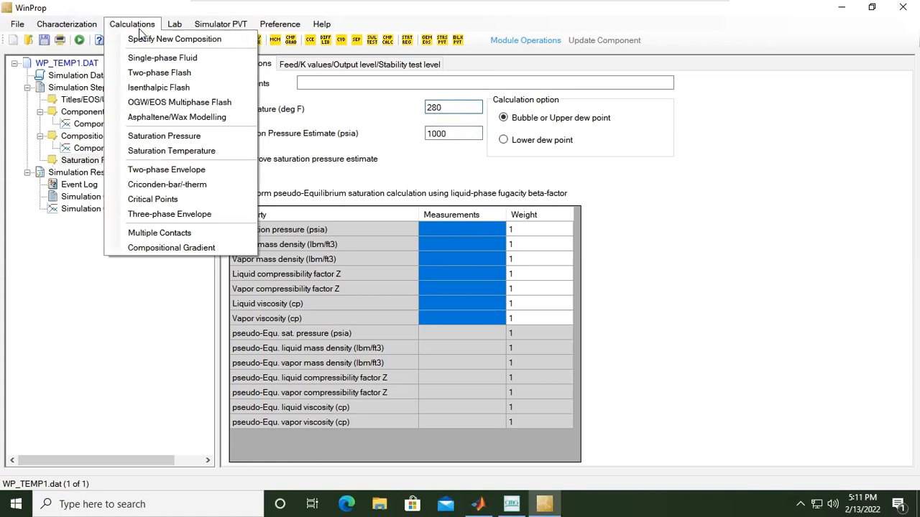
{"action": "left_click", "coordinate": [181, 72]}
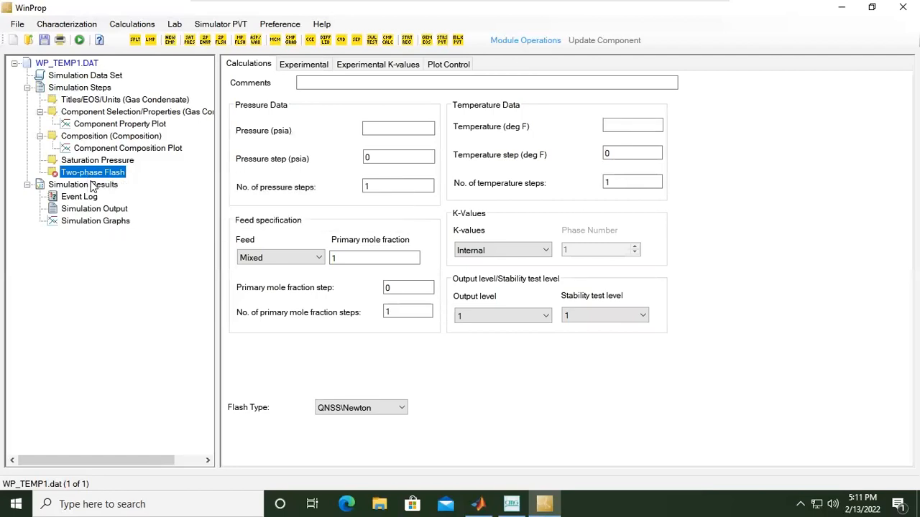
{"action": "mouse_move", "coordinate": [101, 177]}
{"action": "left_click", "coordinate": [318, 83]}
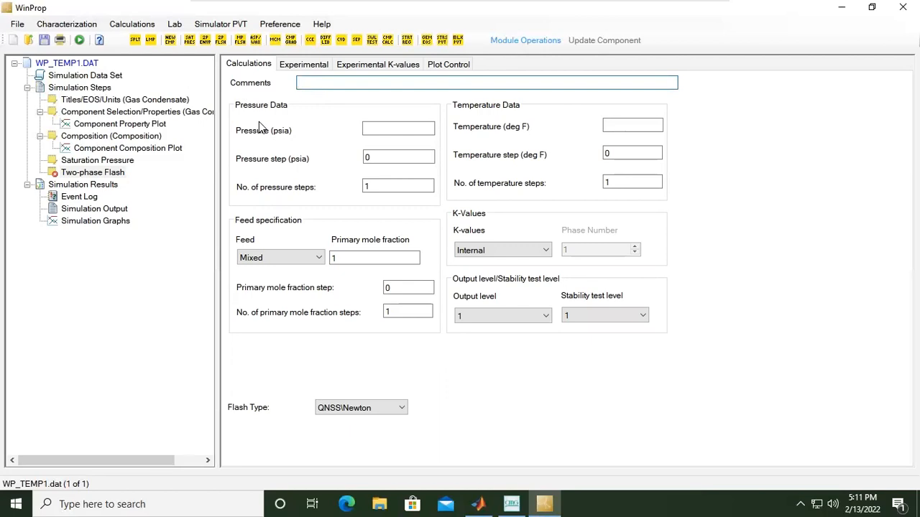
Set the two-phase flash conditions to a pressure of 14.7 psia and a temperature of 60 deg F
{"action": "left_click", "coordinate": [402, 123]}
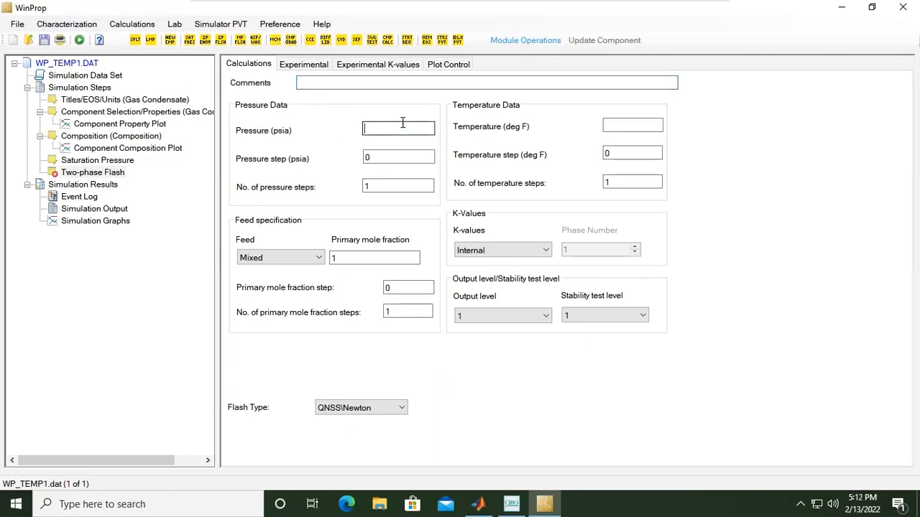
{"action": "type", "text": "14.7"}
{"action": "left_click", "coordinate": [389, 156]}
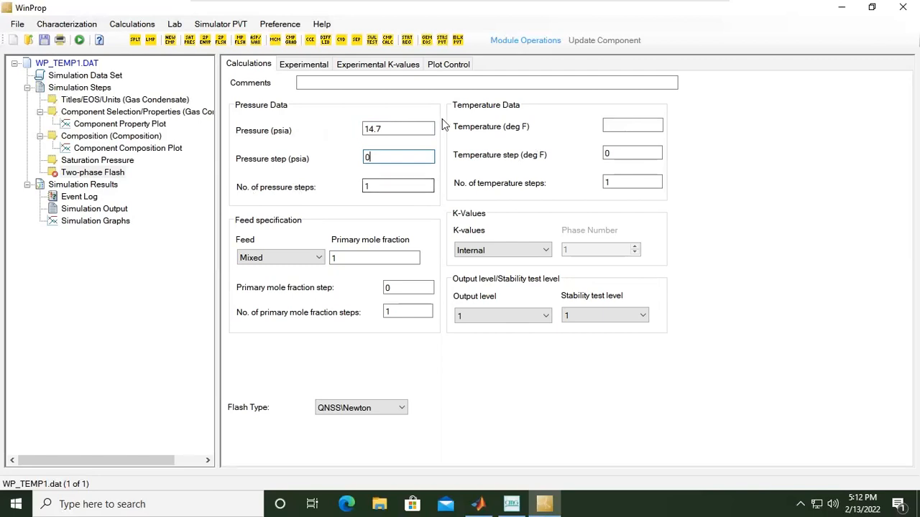
{"action": "left_click", "coordinate": [619, 124]}
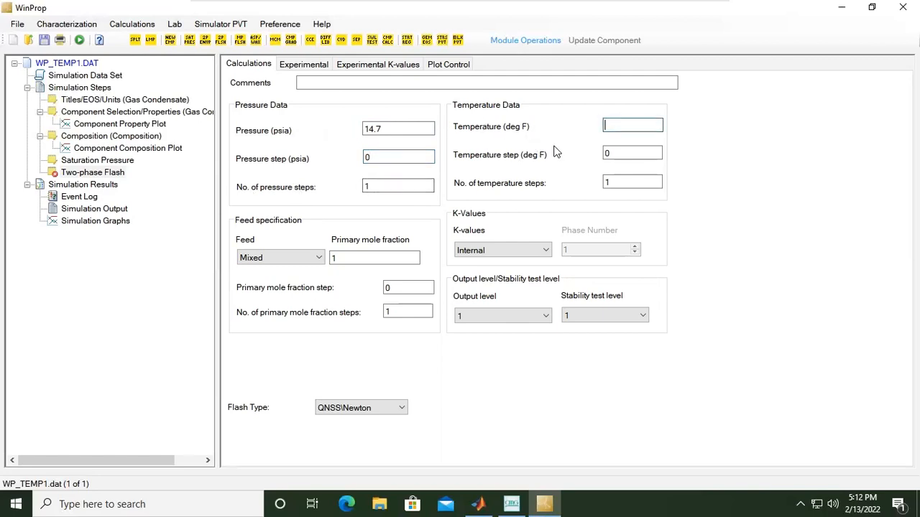
{"action": "type", "text": "60"}
{"action": "left_click", "coordinate": [416, 157]}
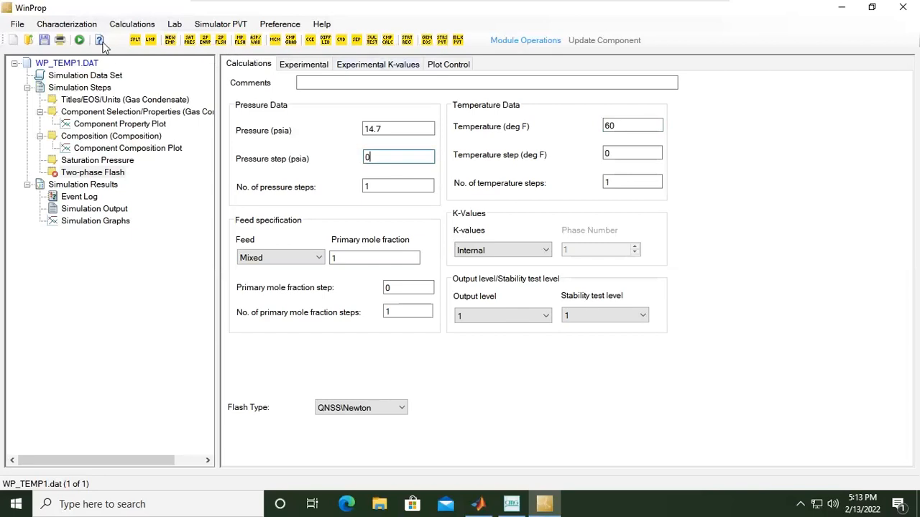
{"action": "left_click", "coordinate": [66, 26]}
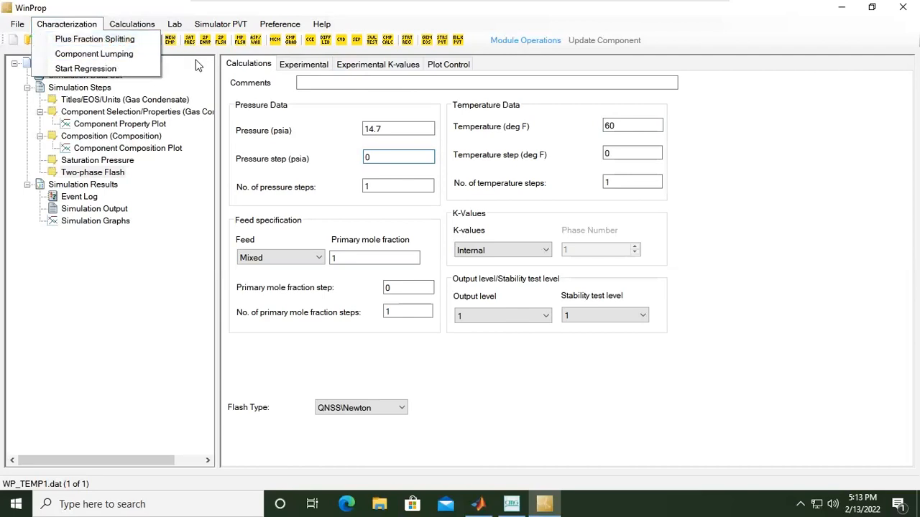
{"action": "left_click", "coordinate": [819, 166]}
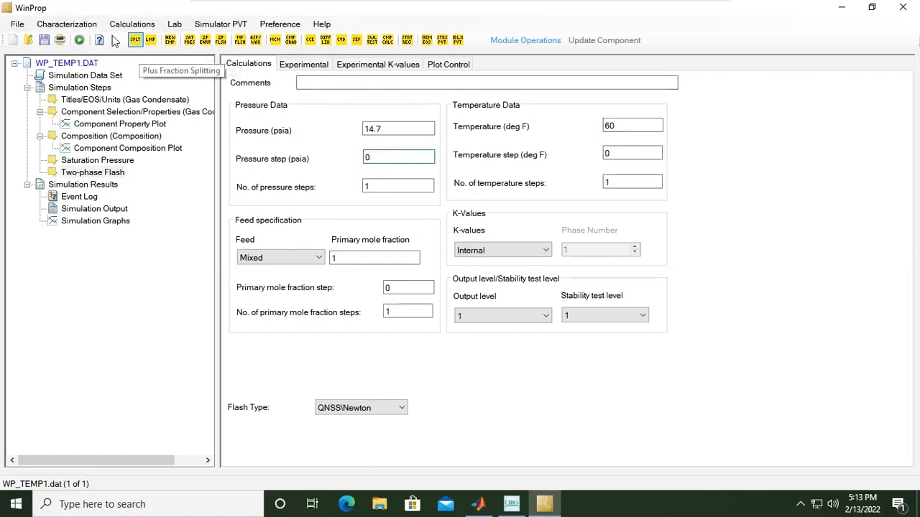
{"action": "left_click", "coordinate": [87, 26]}
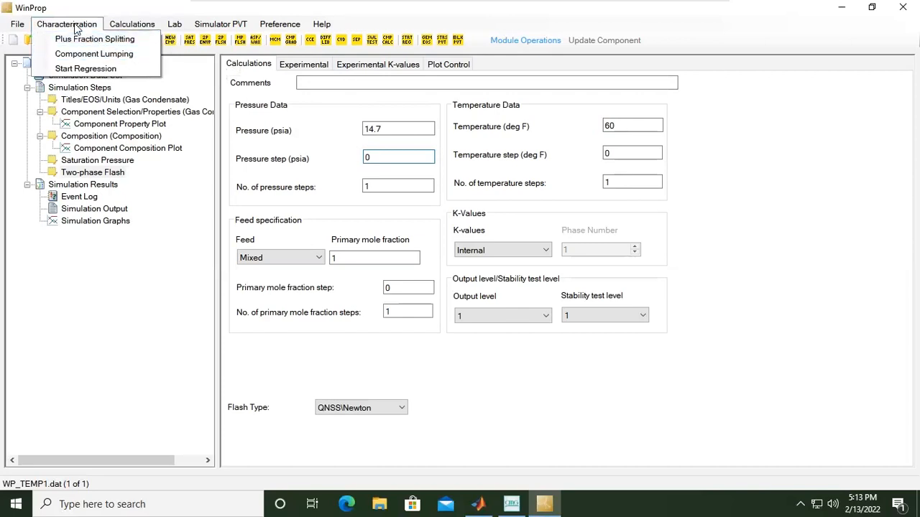
{"action": "mouse_move", "coordinate": [125, 29]}
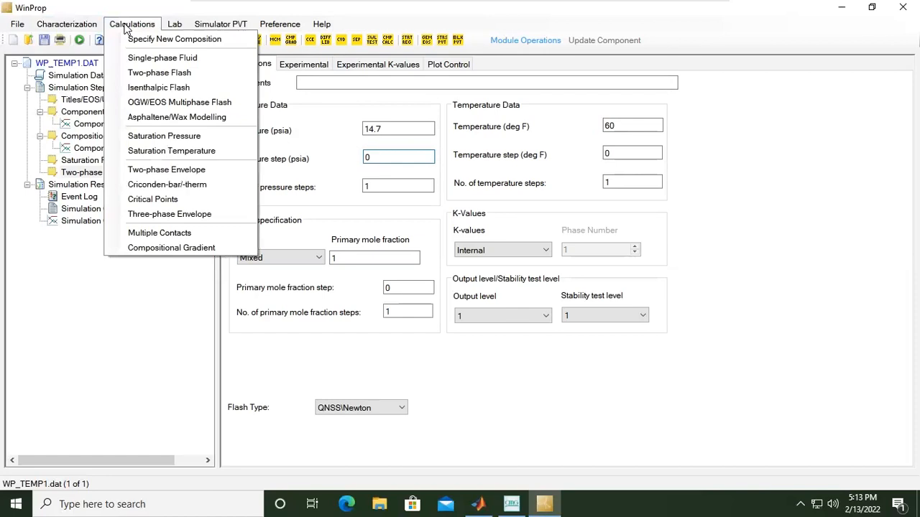
{"action": "left_click", "coordinate": [125, 29]}
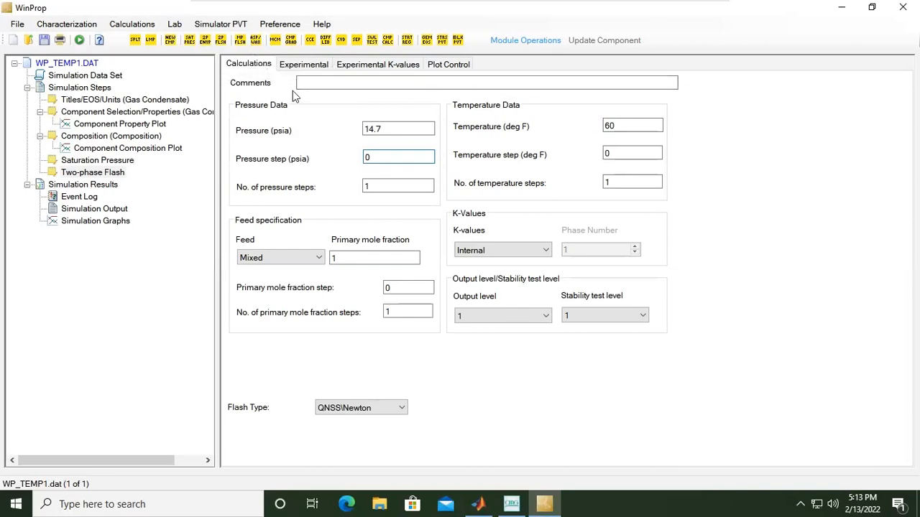
Add a Two-phase Envelope calculation after the two-phase flash
{"action": "left_click", "coordinate": [132, 24]}
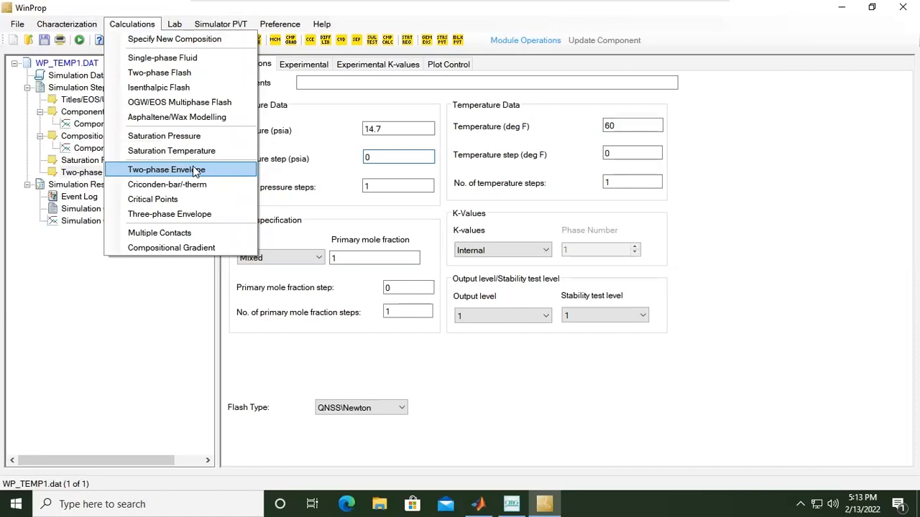
{"action": "left_click", "coordinate": [784, 234]}
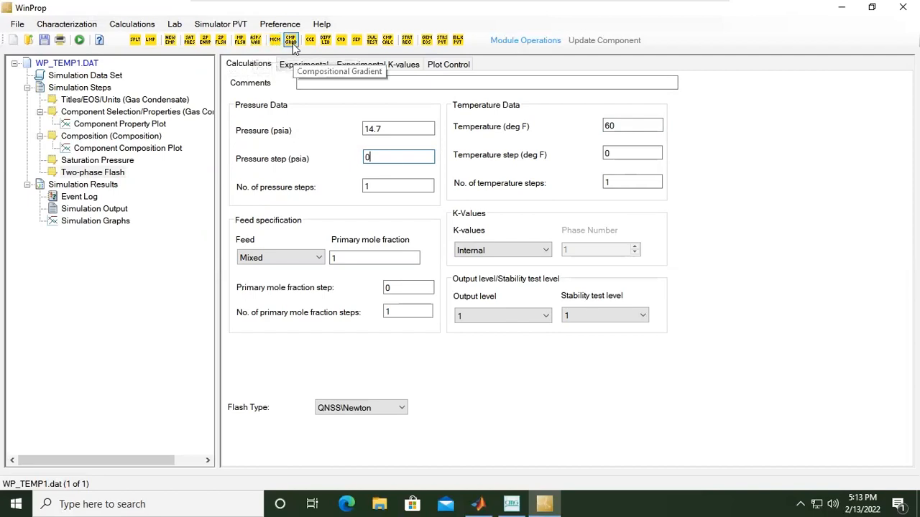
{"action": "left_click", "coordinate": [207, 41]}
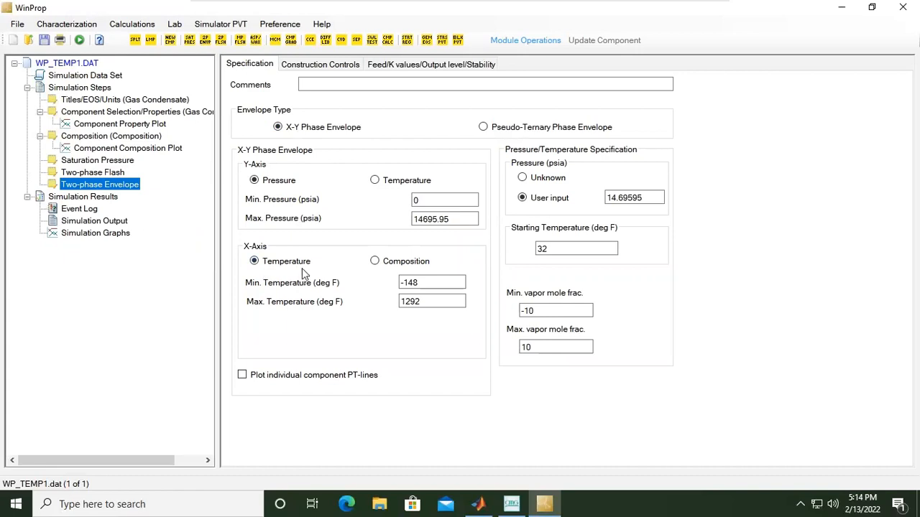
Set the envelope's starting temperature to -80 deg F and review its construction, feed and stability settings
{"action": "left_click", "coordinate": [437, 204]}
{"action": "left_click", "coordinate": [453, 222]}
{"action": "left_click", "coordinate": [431, 286]}
{"action": "left_click", "coordinate": [429, 301]}
{"action": "left_click", "coordinate": [427, 280]}
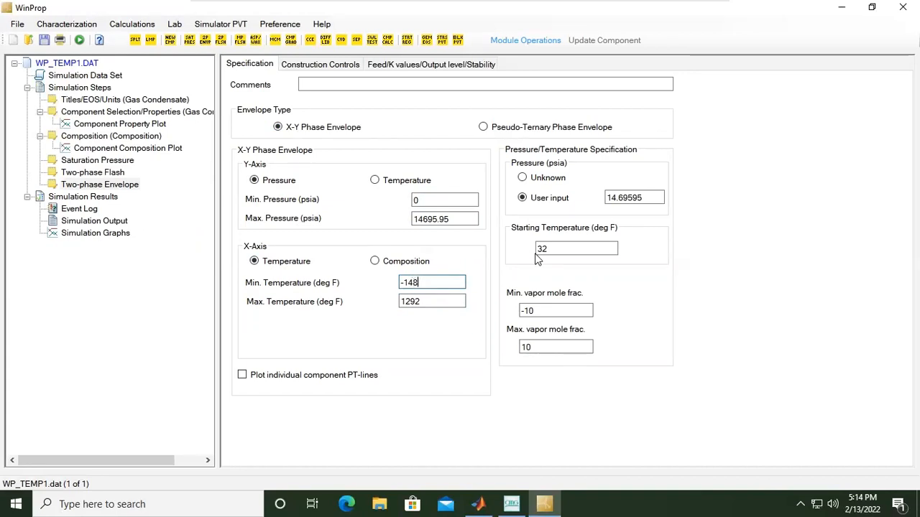
{"action": "left_click_drag", "start_coordinate": [558, 249], "coordinate": [512, 246]}
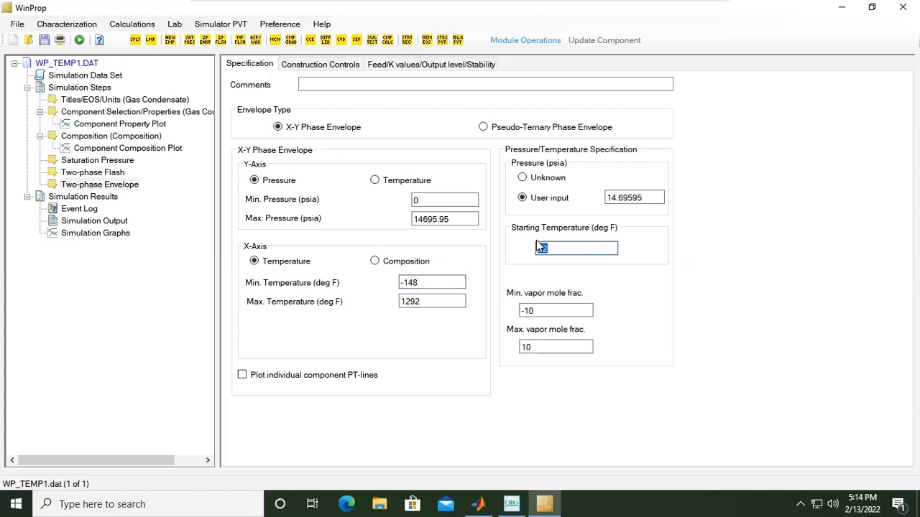
{"action": "type", "text": "-80"}
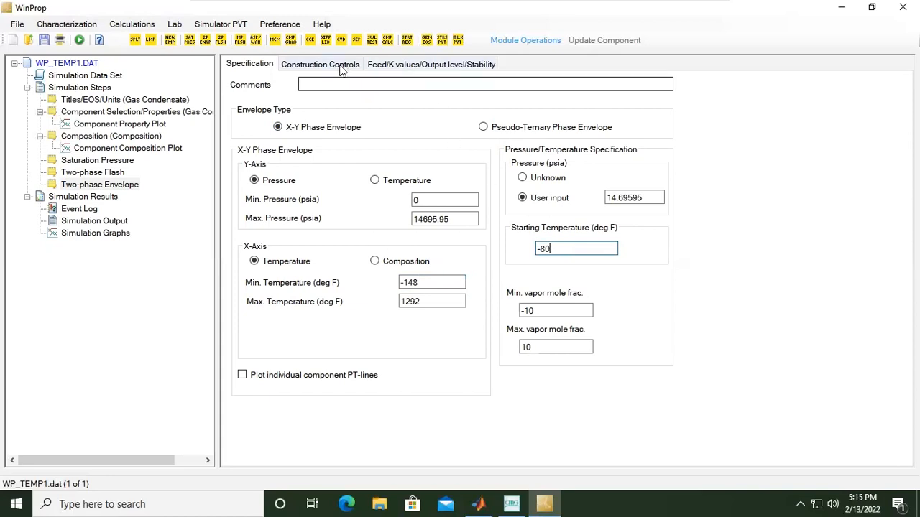
{"action": "left_click", "coordinate": [312, 64]}
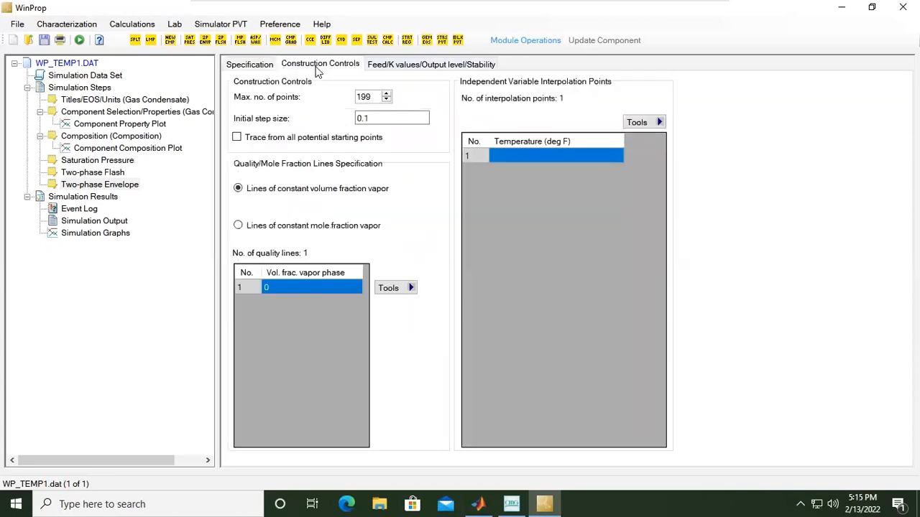
{"action": "left_click", "coordinate": [397, 64]}
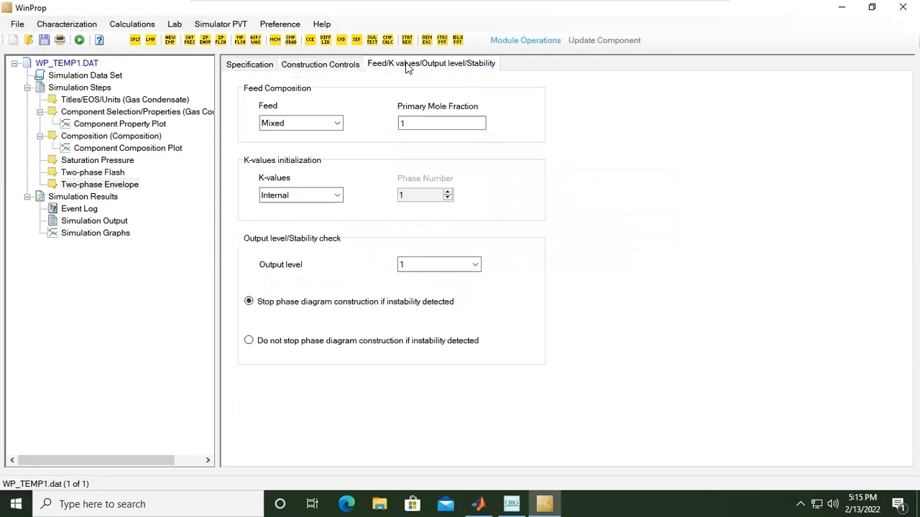
{"action": "left_click", "coordinate": [264, 70]}
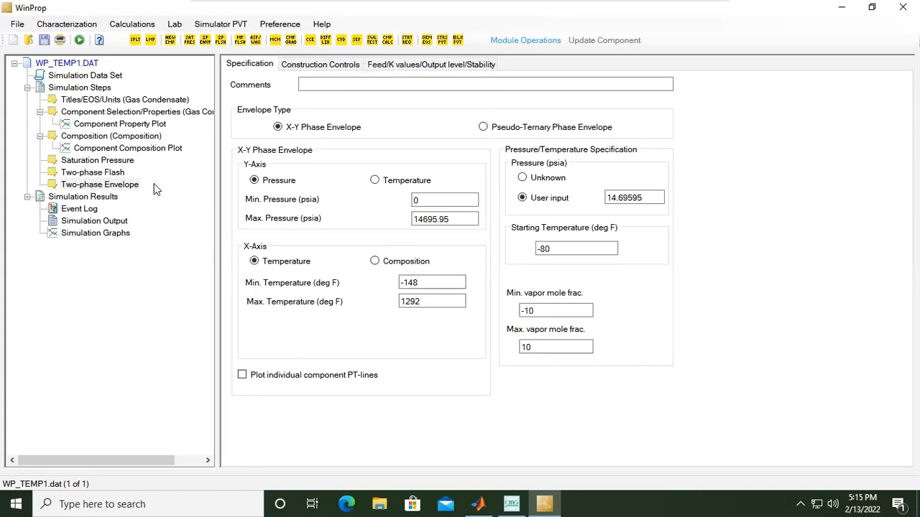
Add a second Two-phase Flash after the envelope with a pressure of 250 psia, a 250 psia pressure step and 25 pressure steps
{"action": "left_click", "coordinate": [130, 25]}
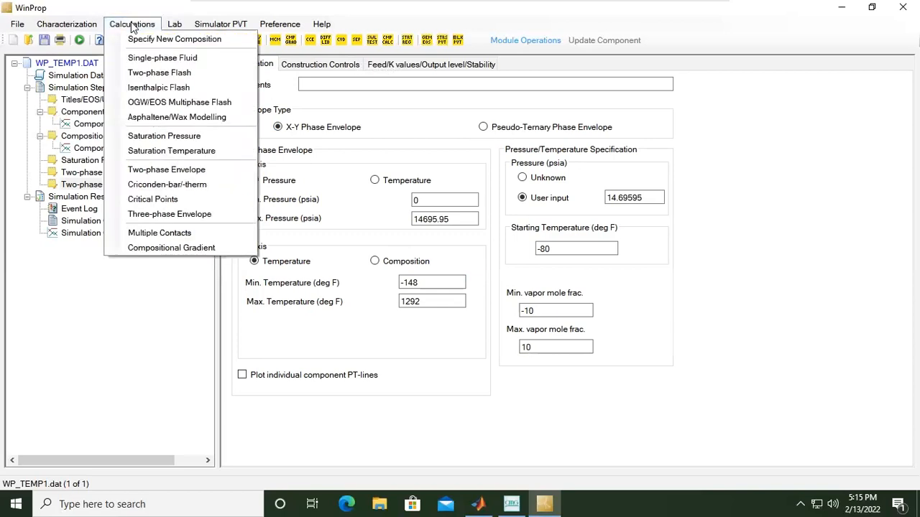
{"action": "left_click", "coordinate": [170, 73]}
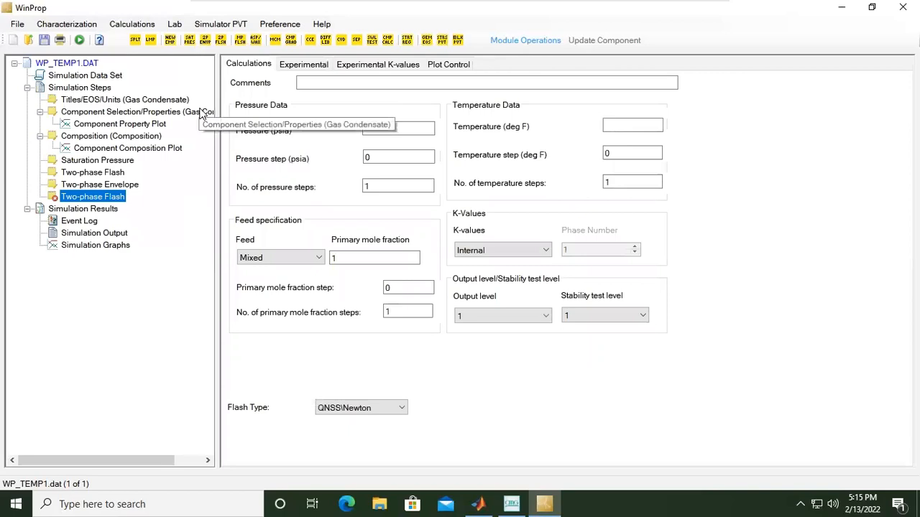
{"action": "left_click", "coordinate": [366, 160]}
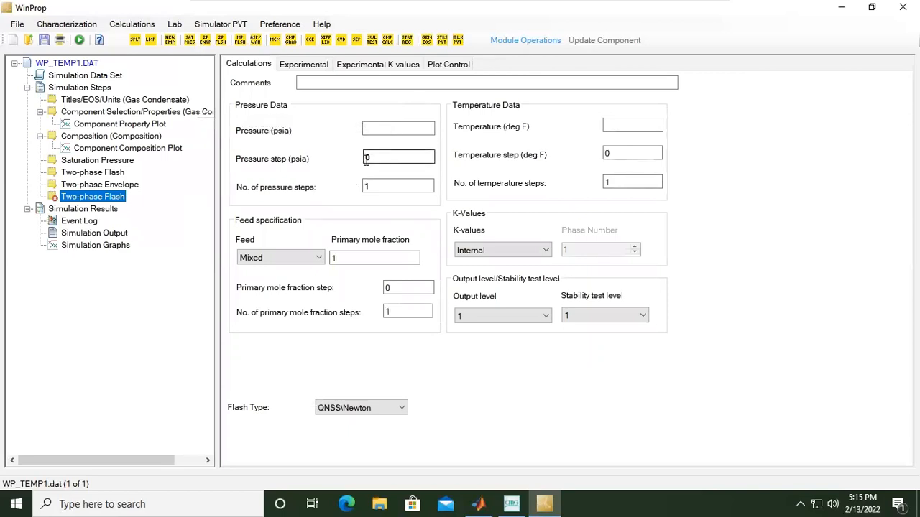
{"action": "left_click", "coordinate": [393, 130]}
{"action": "type", "text": "250"}
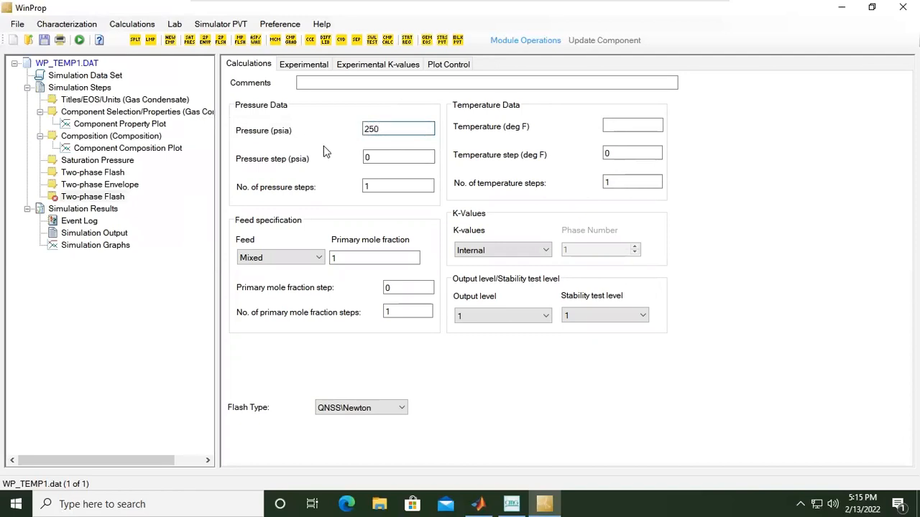
{"action": "left_click", "coordinate": [377, 156]}
{"action": "type", "text": "250"}
{"action": "left_click", "coordinate": [393, 189]}
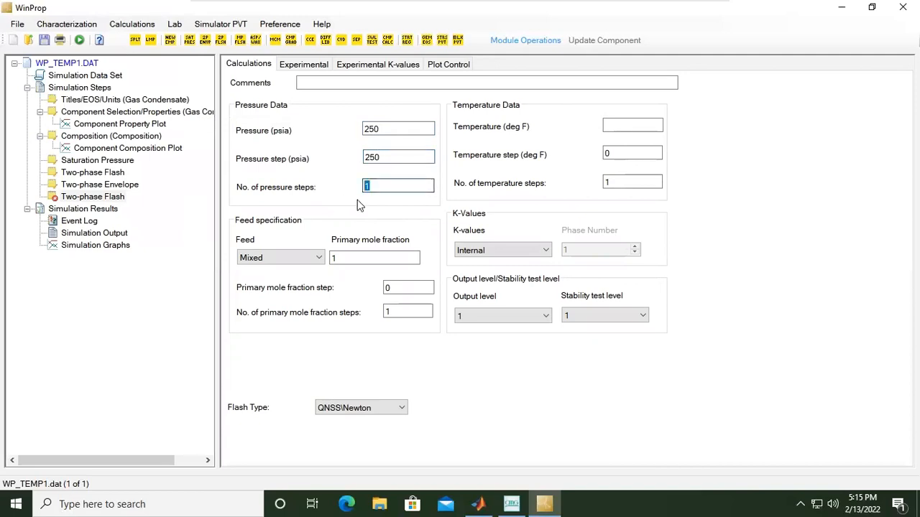
{"action": "type", "text": "25"}
Set the second two-phase flash's temperature to 280 deg F
{"action": "left_click", "coordinate": [408, 128]}
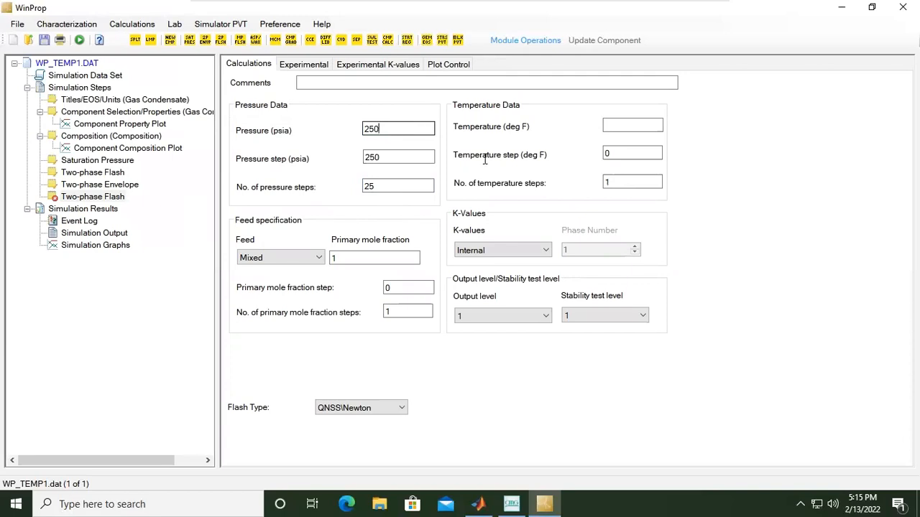
{"action": "left_click", "coordinate": [640, 127]}
{"action": "type", "text": "280"}
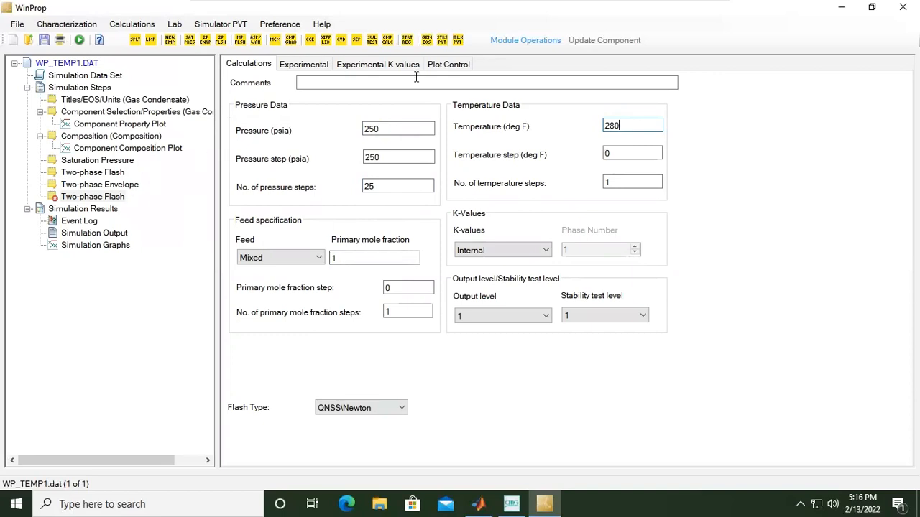
Look over the second flash's experimental measurement entries and the component K-value entries
{"action": "left_click", "coordinate": [291, 66]}
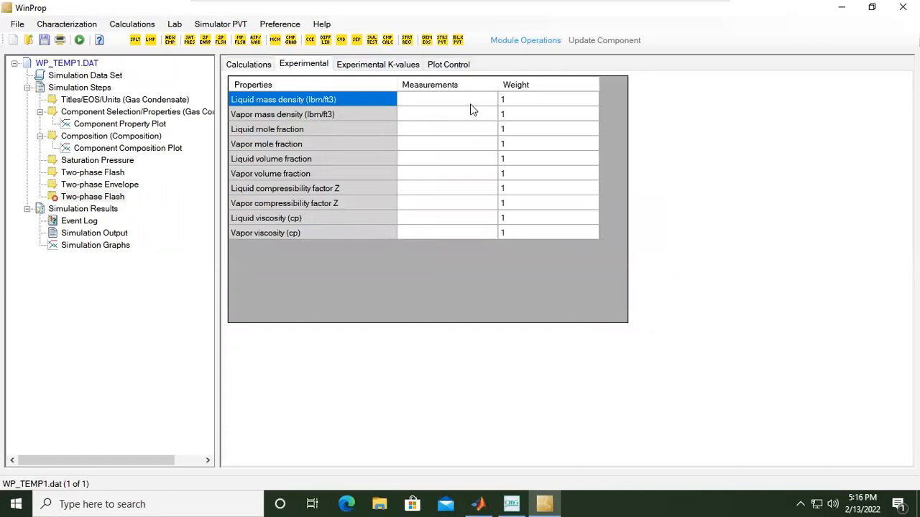
{"action": "left_click_drag", "start_coordinate": [470, 104], "coordinate": [478, 235]}
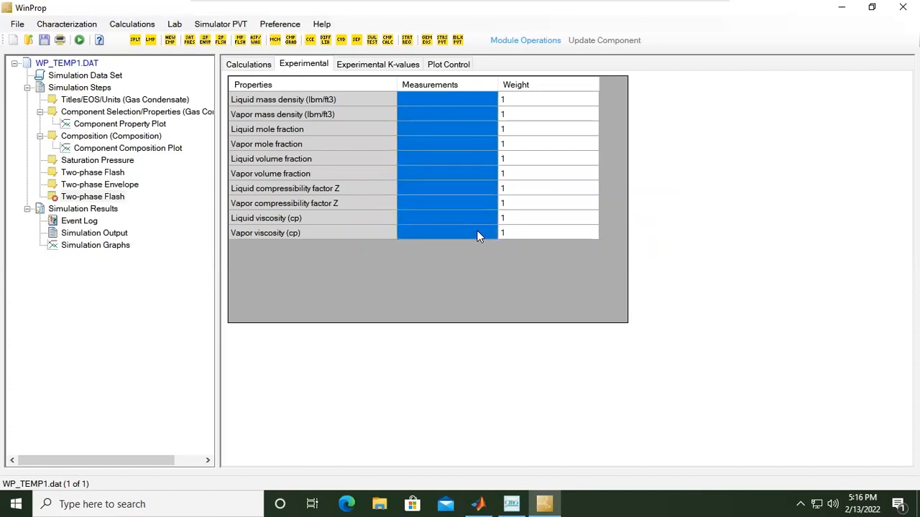
{"action": "left_click", "coordinate": [387, 64]}
{"action": "left_click_drag", "start_coordinate": [384, 118], "coordinate": [406, 265]}
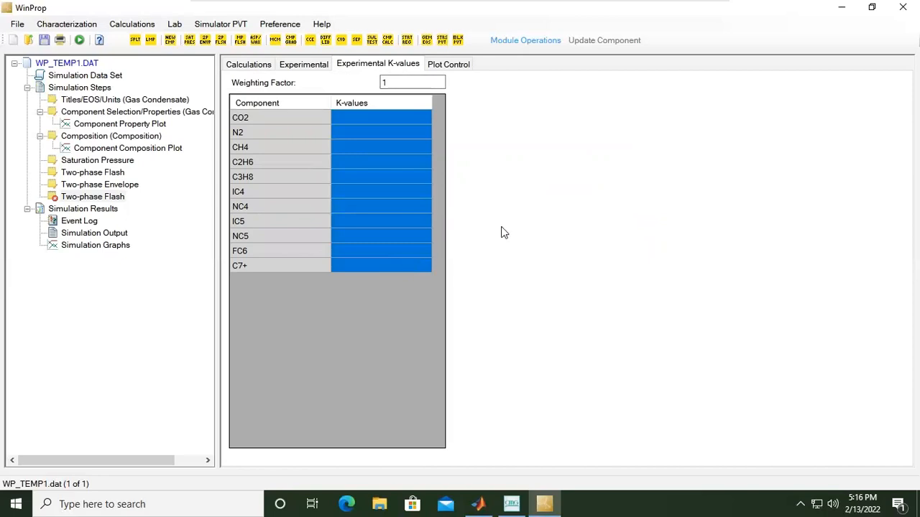
Select Phase Volume Fraction, Z Compressibility Factor and K-values (y/x) as the properties to plot for the second flash
{"action": "left_click", "coordinate": [460, 65]}
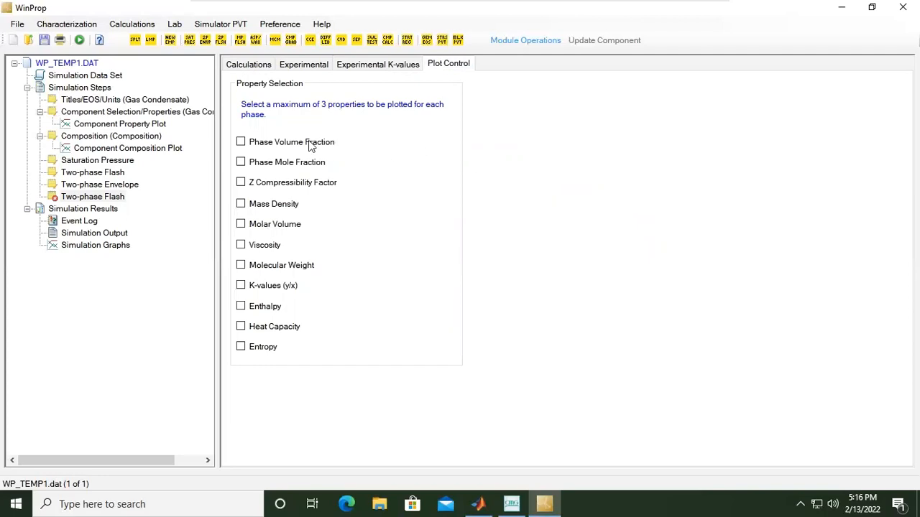
{"action": "left_click", "coordinate": [240, 144]}
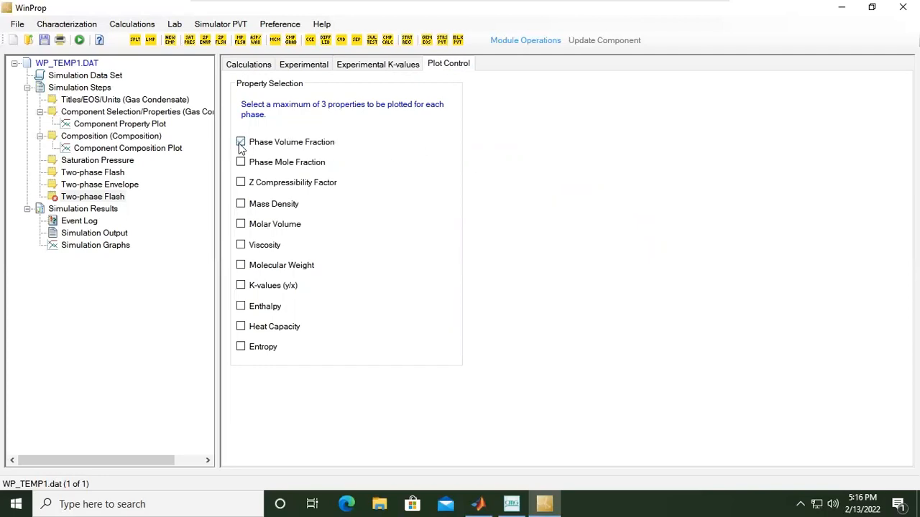
{"action": "left_click", "coordinate": [242, 186]}
{"action": "left_click", "coordinate": [241, 286]}
Save the data set to the Desktop as Gas_Condensate
{"action": "left_click", "coordinate": [18, 24]}
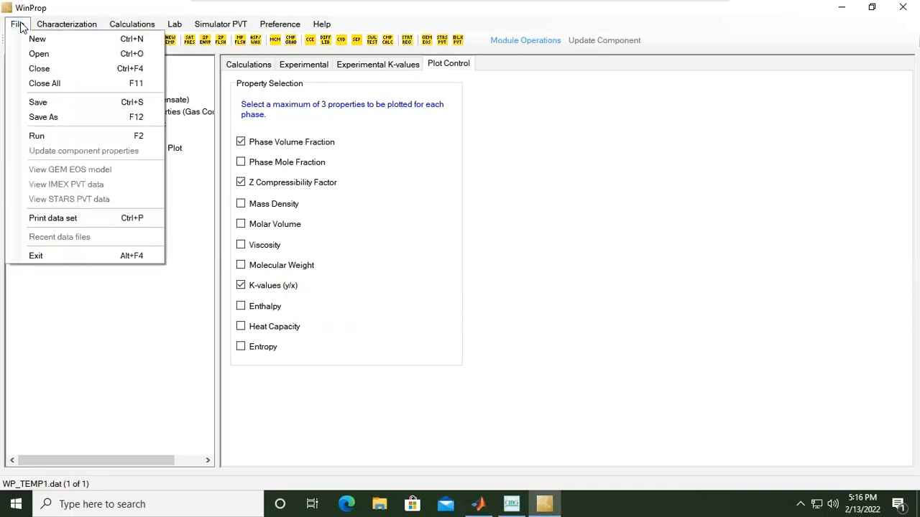
{"action": "left_click", "coordinate": [36, 118]}
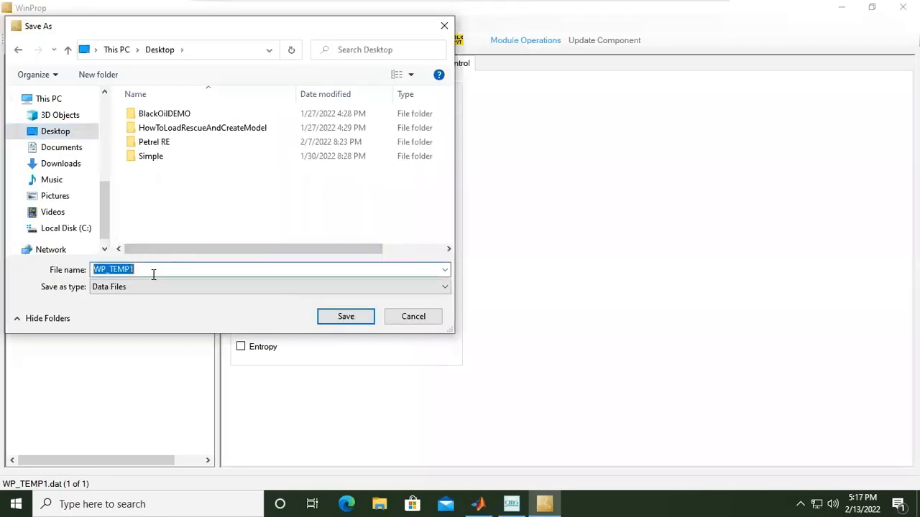
{"action": "type", "text": "G"}
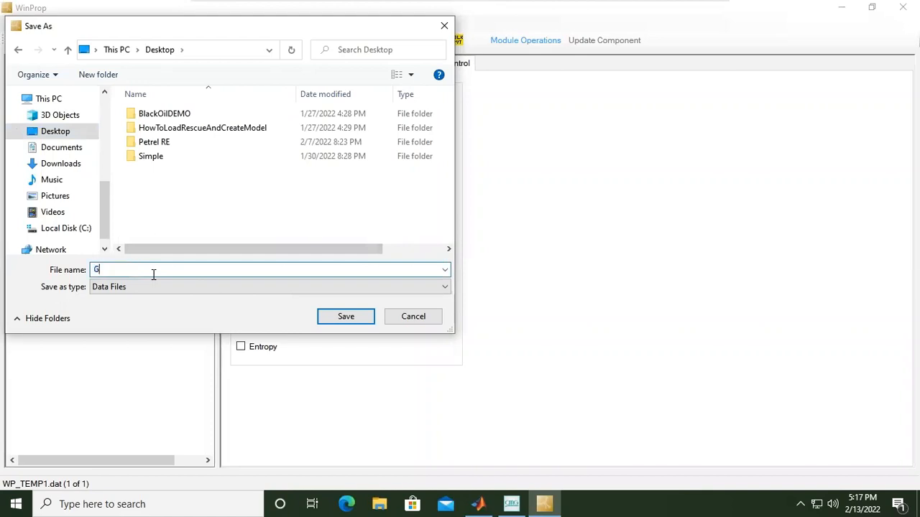
{"action": "type", "text": "as_Condensate"}
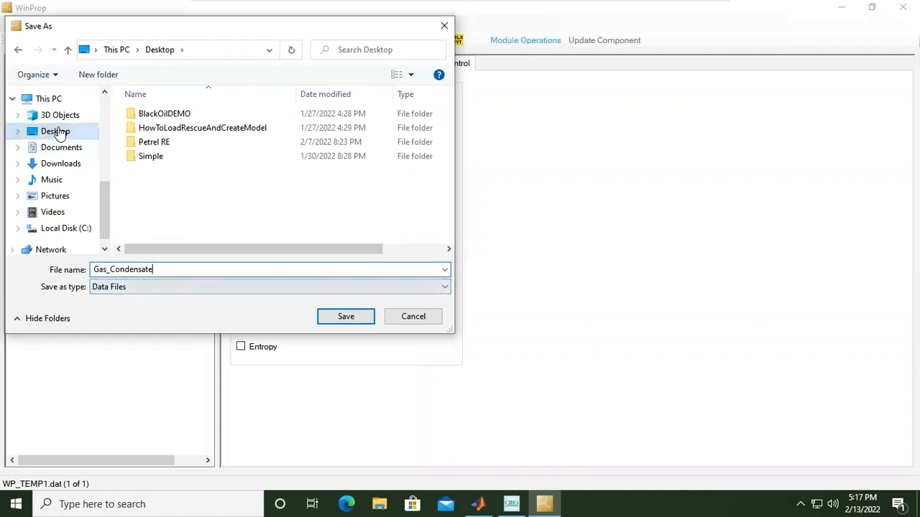
{"action": "left_click", "coordinate": [342, 319]}
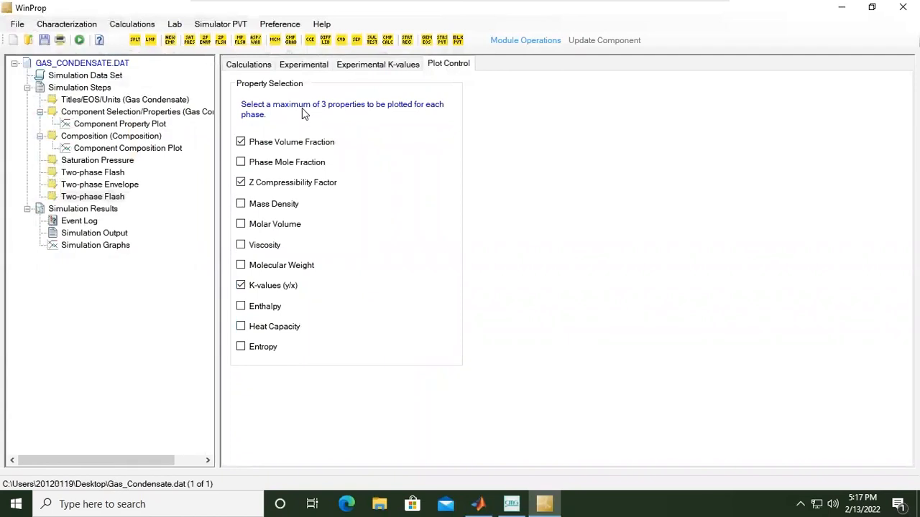
Review the second flash's conditions and experimental entries, and the fluid composition table
{"action": "left_click", "coordinate": [235, 64]}
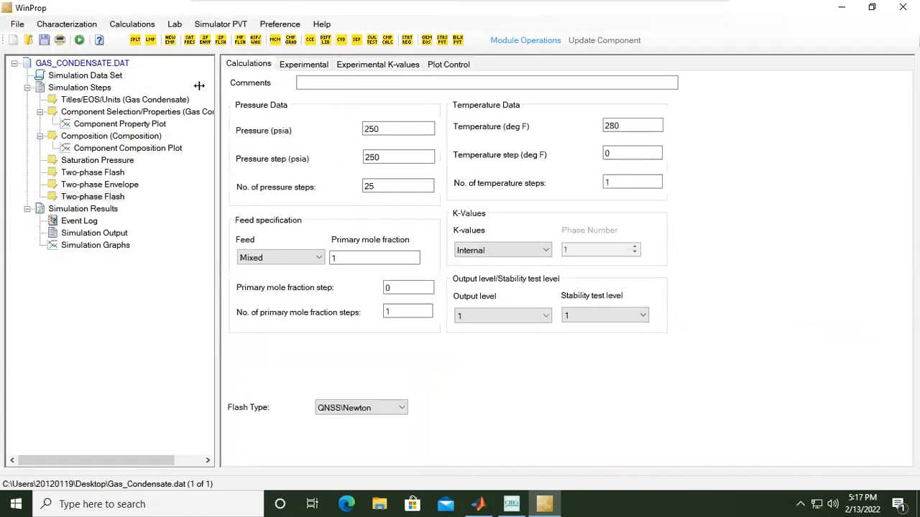
{"action": "left_click", "coordinate": [302, 65]}
{"action": "left_click", "coordinate": [379, 64]}
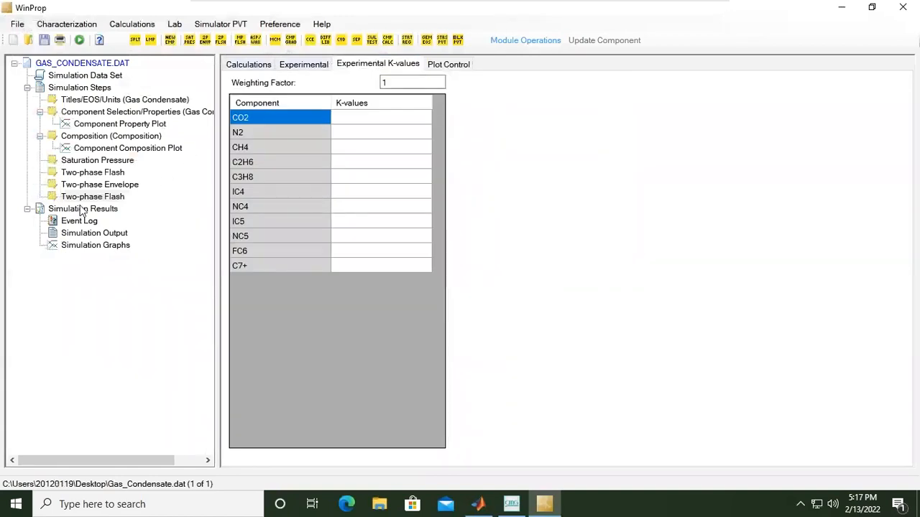
{"action": "left_click", "coordinate": [86, 139]}
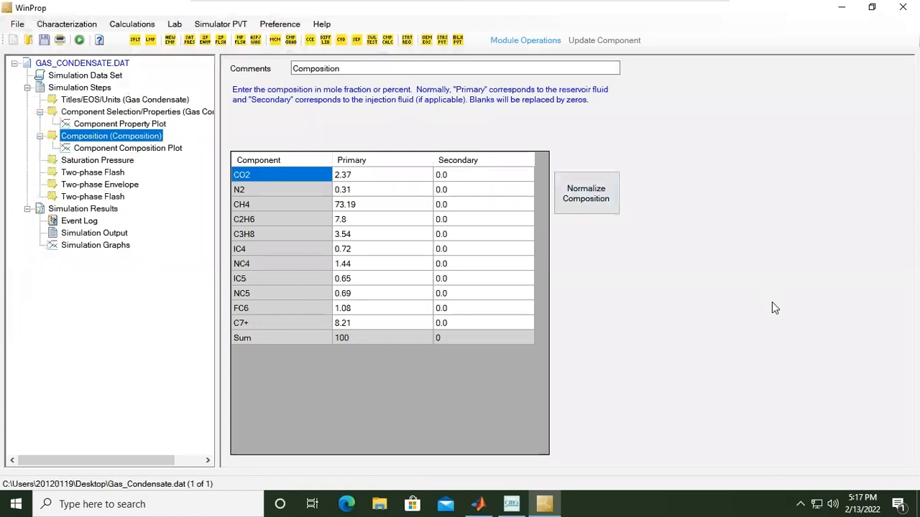
Run the Gas_Condensate model and check its validation status in the event log
{"action": "left_click", "coordinate": [82, 43]}
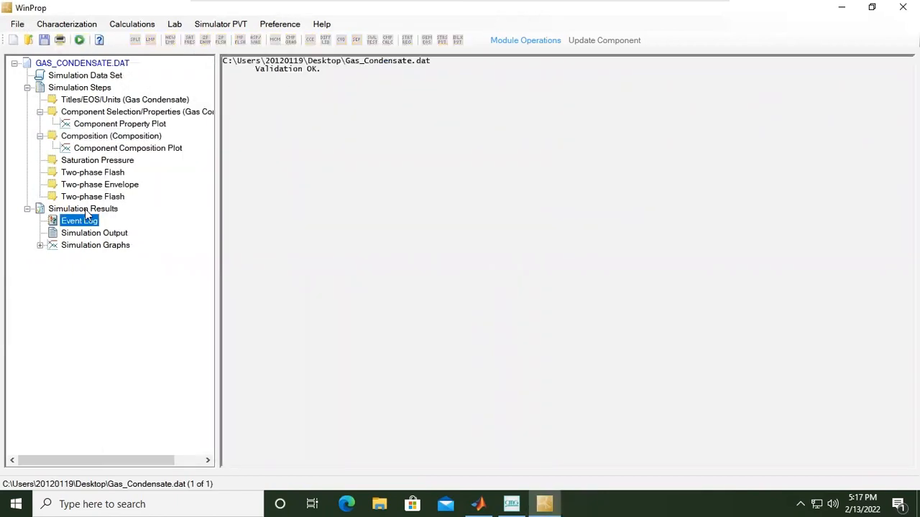
{"action": "left_click", "coordinate": [104, 209]}
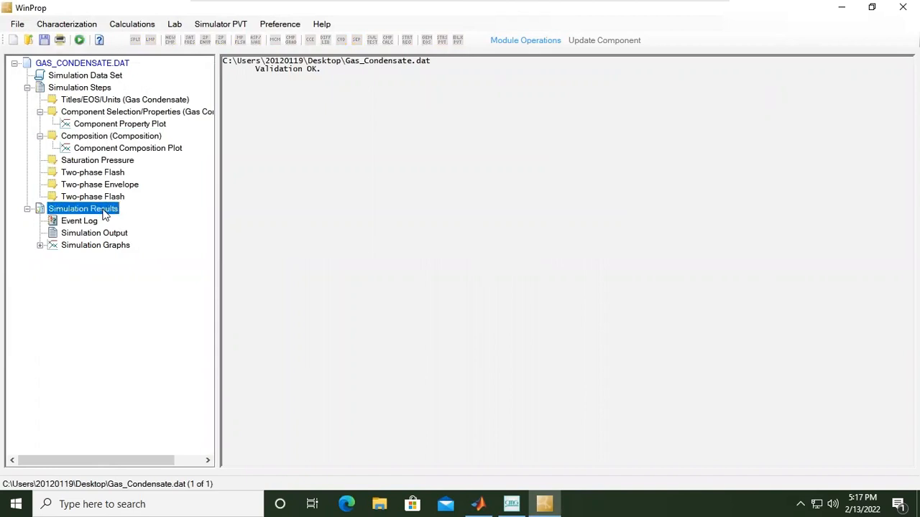
{"action": "left_click", "coordinate": [90, 224]}
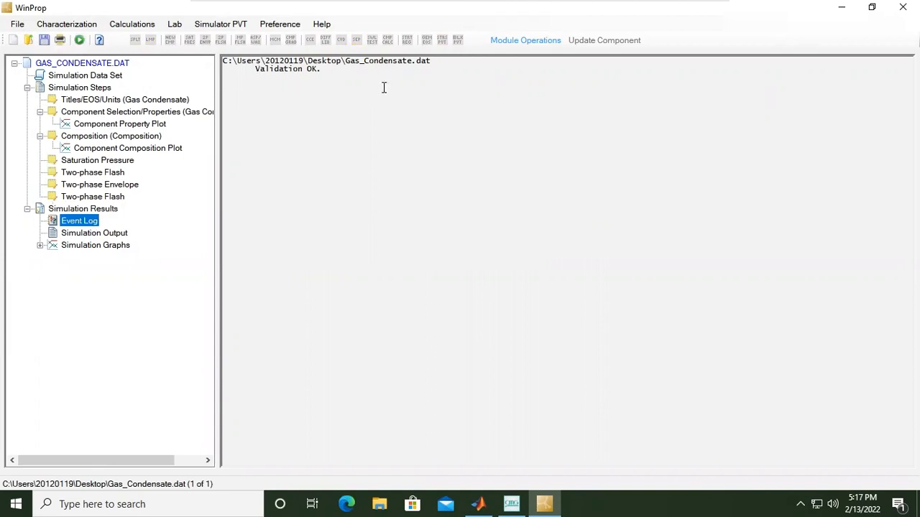
{"action": "left_click_drag", "start_coordinate": [256, 68], "coordinate": [324, 70]}
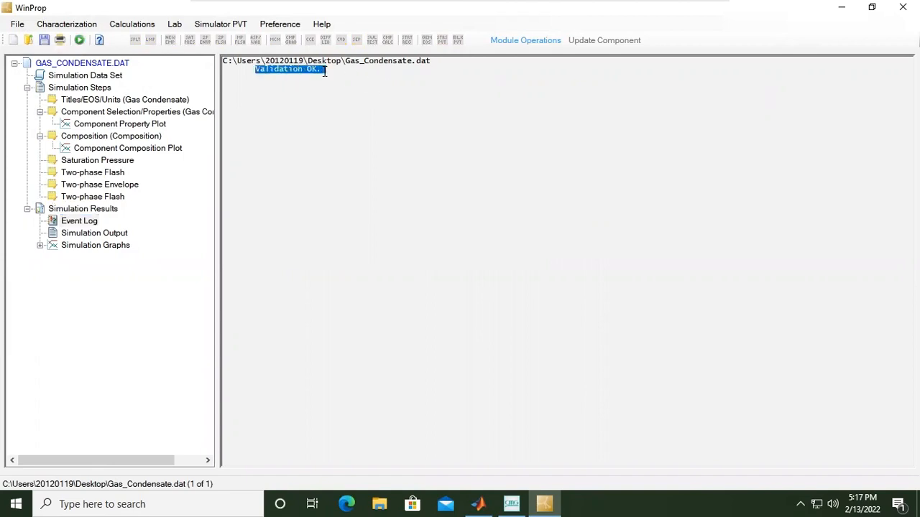
{"action": "left_click", "coordinate": [408, 124]}
Open the simulation output and skim through the whole report, ending back at its beginning
{"action": "left_click", "coordinate": [85, 235]}
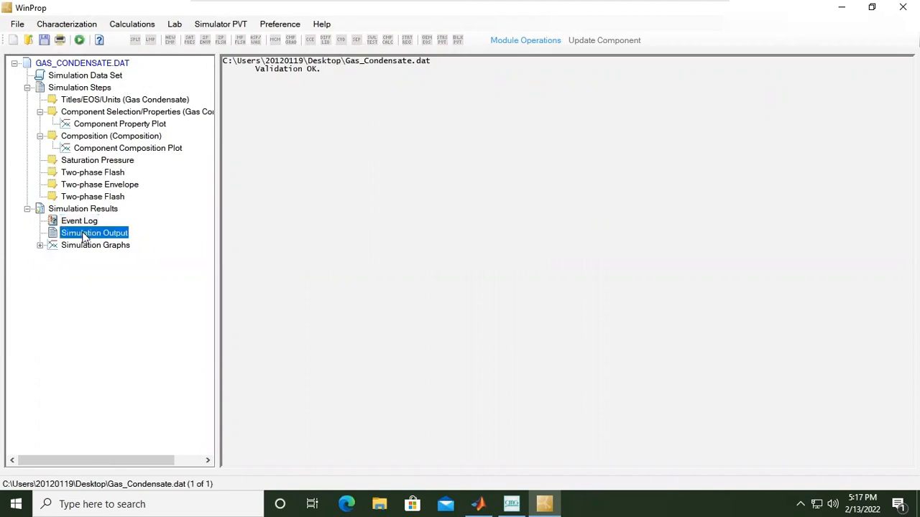
{"action": "scroll", "coordinate": [737, 233], "scroll_direction": "down", "scroll_amount": 20}
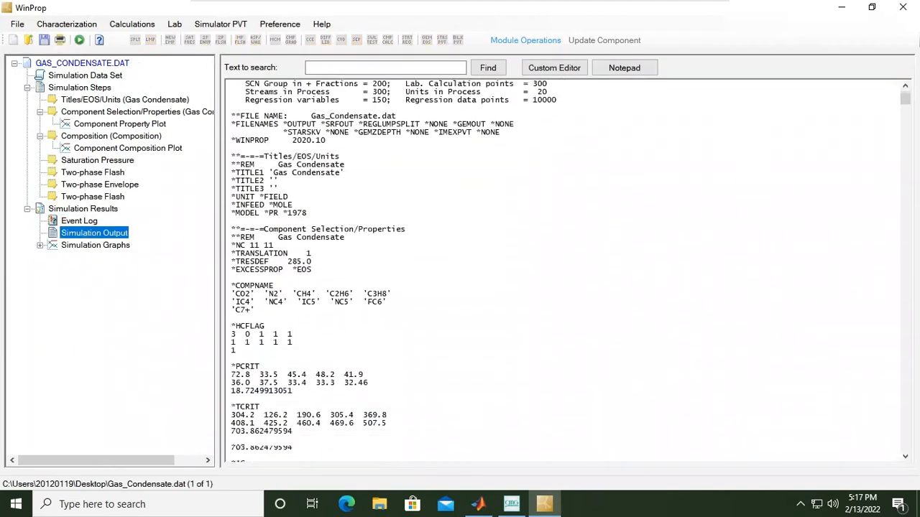
{"action": "scroll", "coordinate": [564, 270], "scroll_direction": "down", "scroll_amount": 10}
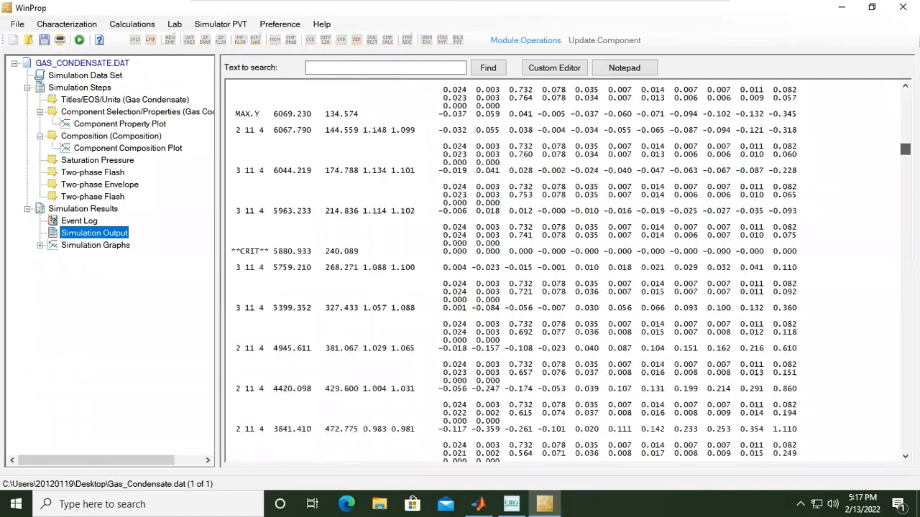
{"action": "scroll", "coordinate": [891, 270], "scroll_direction": "down", "scroll_amount": 20}
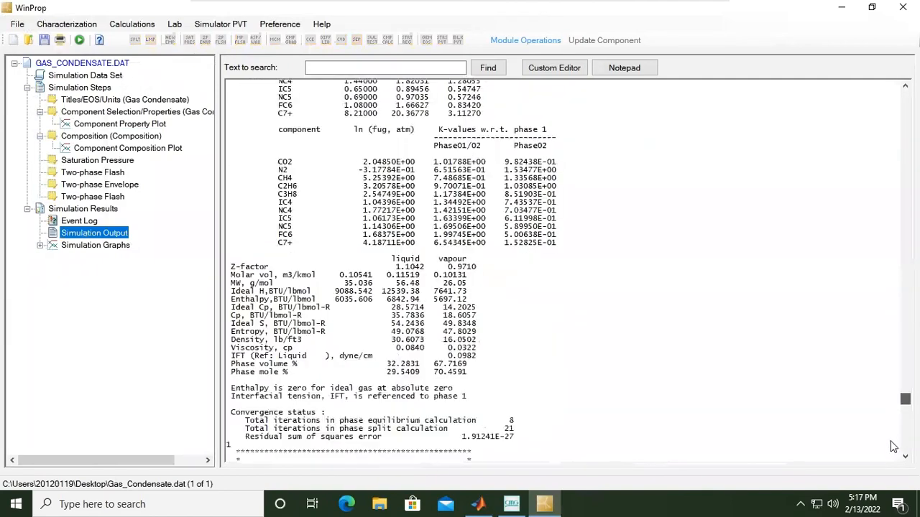
{"action": "scroll", "coordinate": [632, 158], "scroll_direction": "up", "scroll_amount": 20}
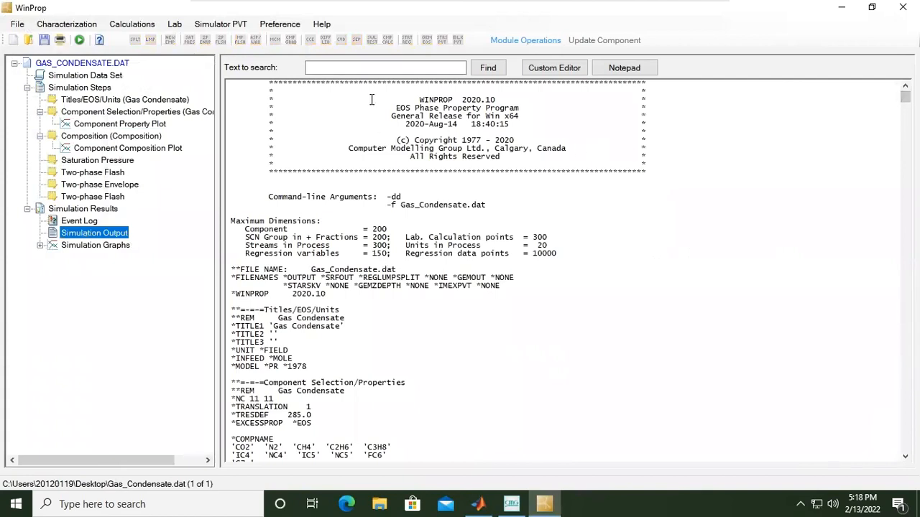
Examine the output's maximum dimensions, file name, Titles/EOS/Units and component name sections
{"action": "left_click_drag", "start_coordinate": [240, 220], "coordinate": [322, 218]}
{"action": "left_click_drag", "start_coordinate": [232, 268], "coordinate": [337, 286]}
{"action": "scroll", "coordinate": [335, 285], "scroll_direction": "down", "scroll_amount": 6}
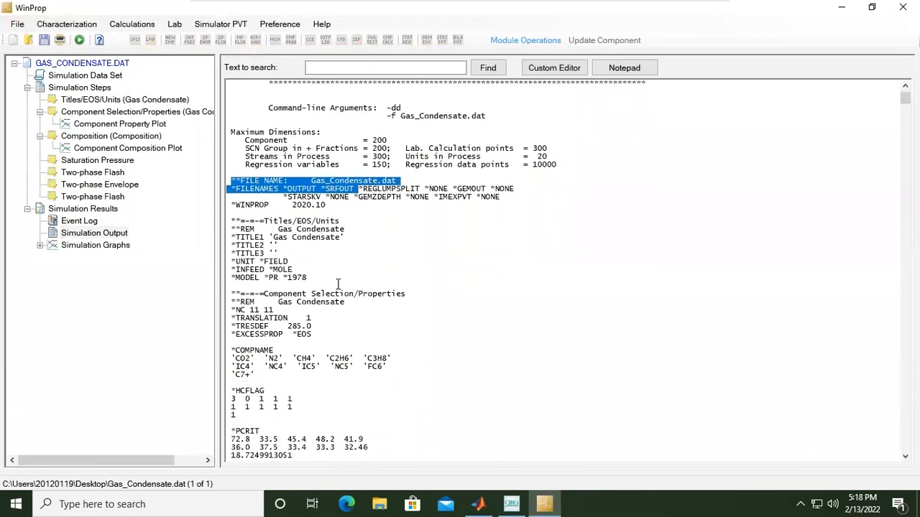
{"action": "left_click_drag", "start_coordinate": [253, 286], "coordinate": [227, 260]}
{"action": "left_click", "coordinate": [294, 256]}
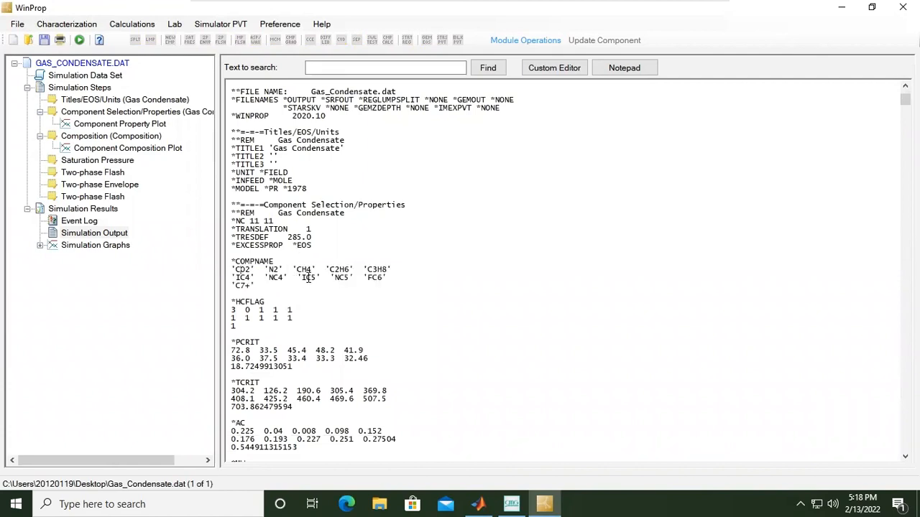
{"action": "scroll", "coordinate": [308, 279], "scroll_direction": "down", "scroll_amount": 4}
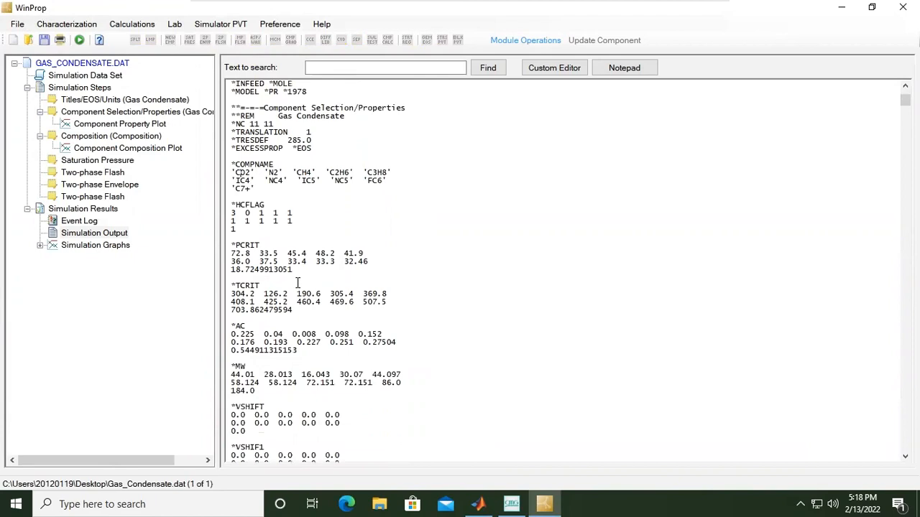
Review the component property listings in the output, including critical pressure and temperature, molecular weight and volume shifts
{"action": "double_click", "coordinate": [239, 245]}
{"action": "left_click_drag", "start_coordinate": [287, 253], "coordinate": [302, 309]}
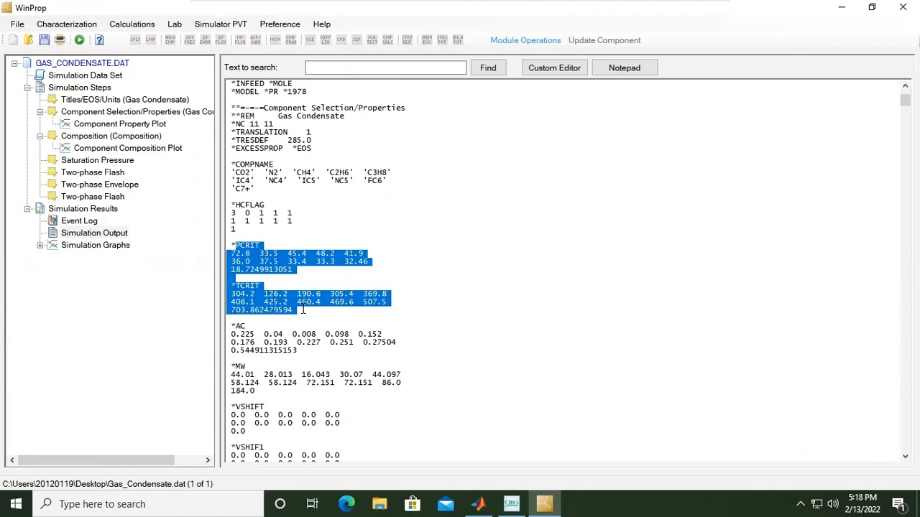
{"action": "scroll", "coordinate": [303, 310], "scroll_direction": "down", "scroll_amount": 2}
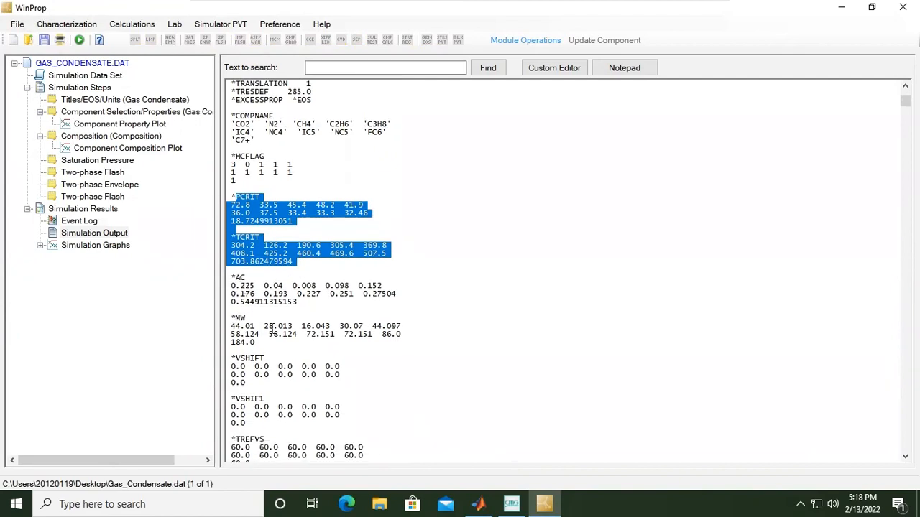
{"action": "left_click_drag", "start_coordinate": [276, 343], "coordinate": [248, 377]}
{"action": "scroll", "coordinate": [234, 318], "scroll_direction": "down", "scroll_amount": 2}
{"action": "scroll", "coordinate": [257, 368], "scroll_direction": "down", "scroll_amount": 9}
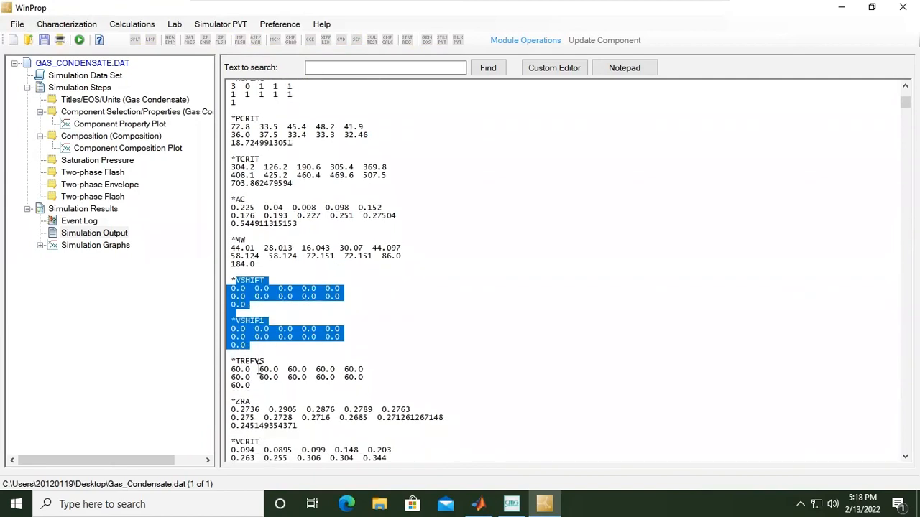
{"action": "scroll", "coordinate": [257, 367], "scroll_direction": "down", "scroll_amount": 4}
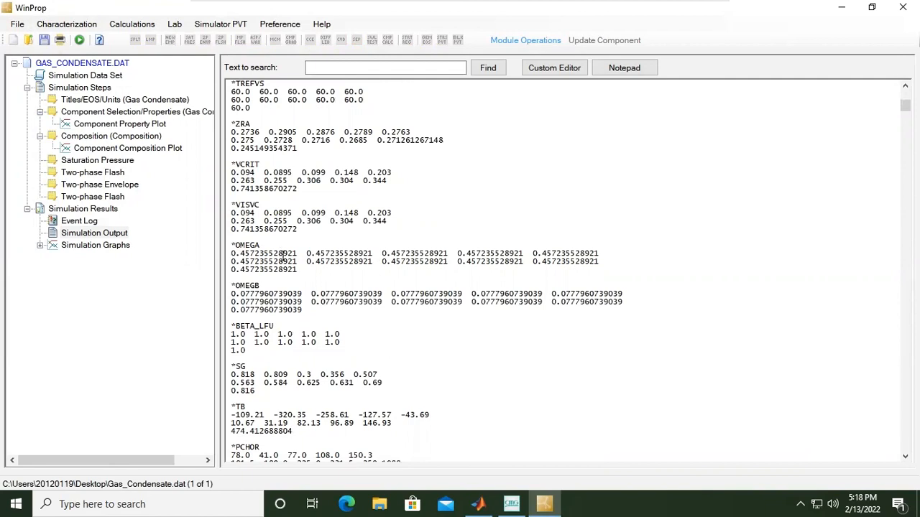
{"action": "scroll", "coordinate": [290, 270], "scroll_direction": "down", "scroll_amount": 11}
{"action": "scroll", "coordinate": [290, 270], "scroll_direction": "down", "scroll_amount": 14}
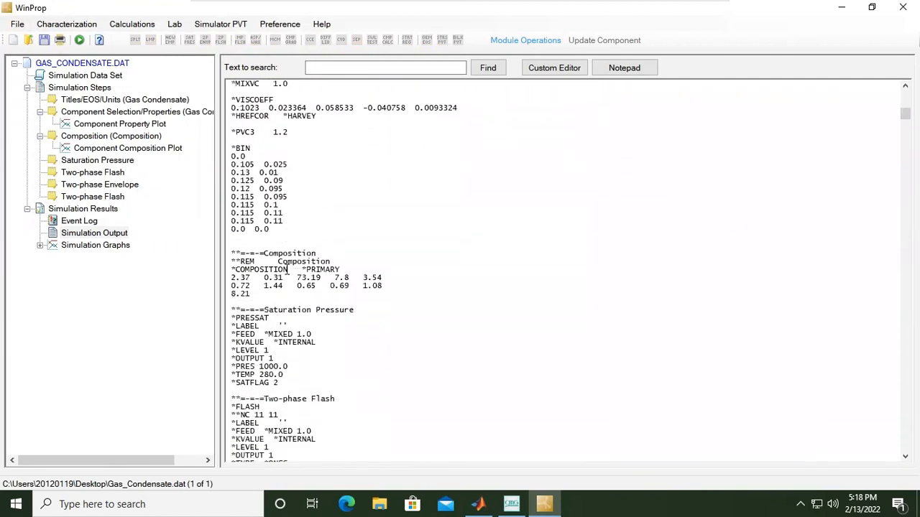
Examine the composition and saturation pressure input sections echoed in the simulation output
{"action": "scroll", "coordinate": [287, 269], "scroll_direction": "down", "scroll_amount": 1}
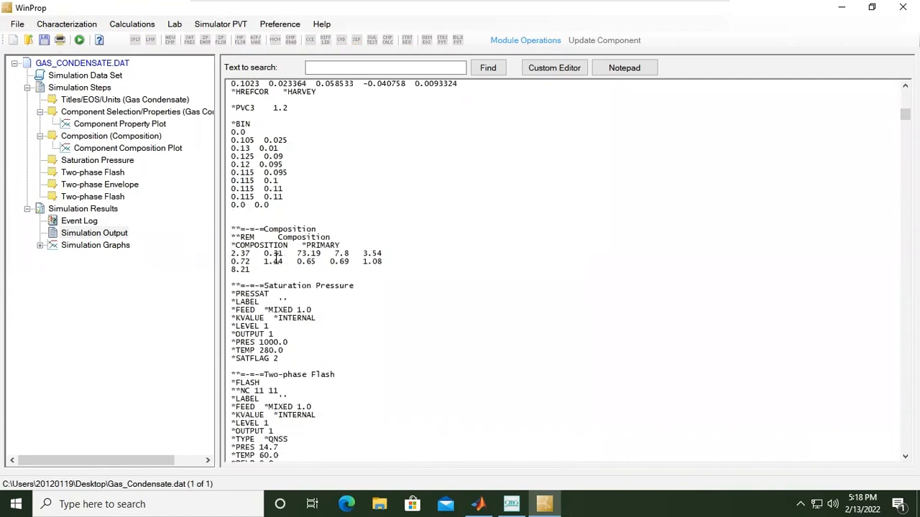
{"action": "left_click_drag", "start_coordinate": [232, 228], "coordinate": [372, 263]}
{"action": "scroll", "coordinate": [372, 262], "scroll_direction": "down", "scroll_amount": 4}
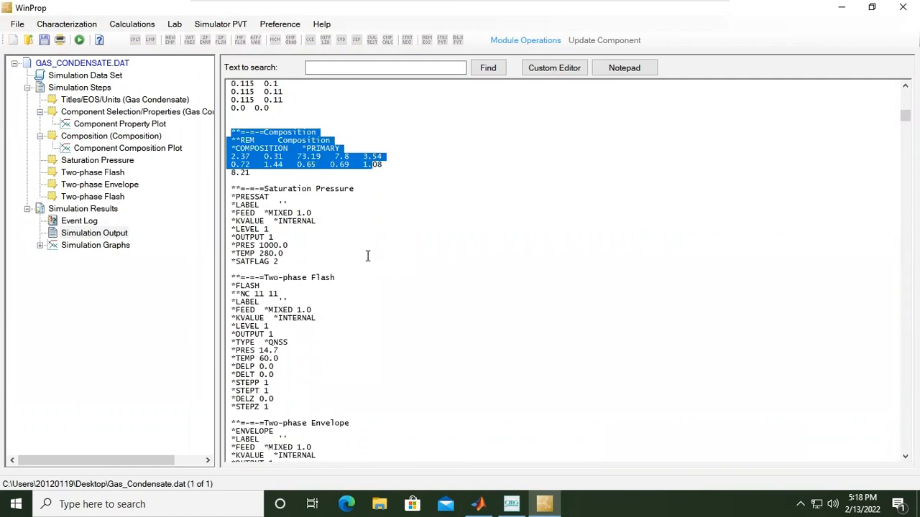
{"action": "left_click_drag", "start_coordinate": [231, 189], "coordinate": [283, 263]}
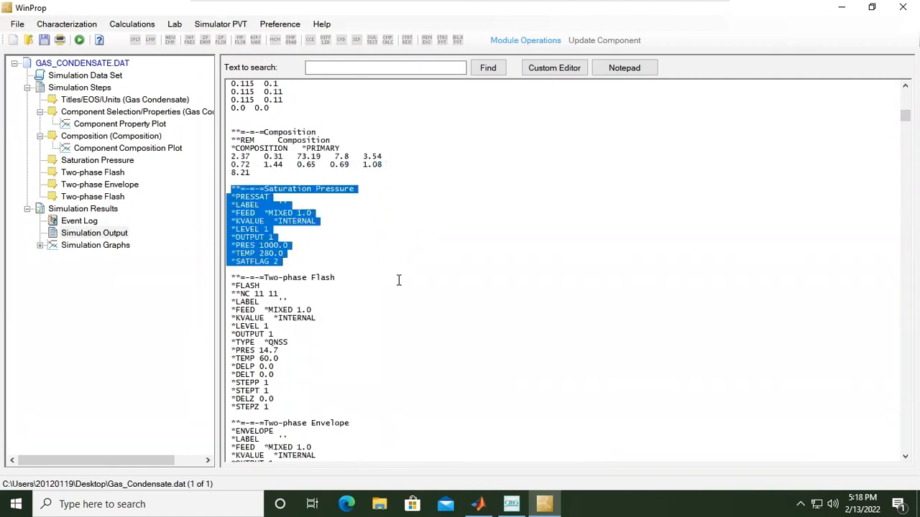
{"action": "left_click", "coordinate": [340, 230]}
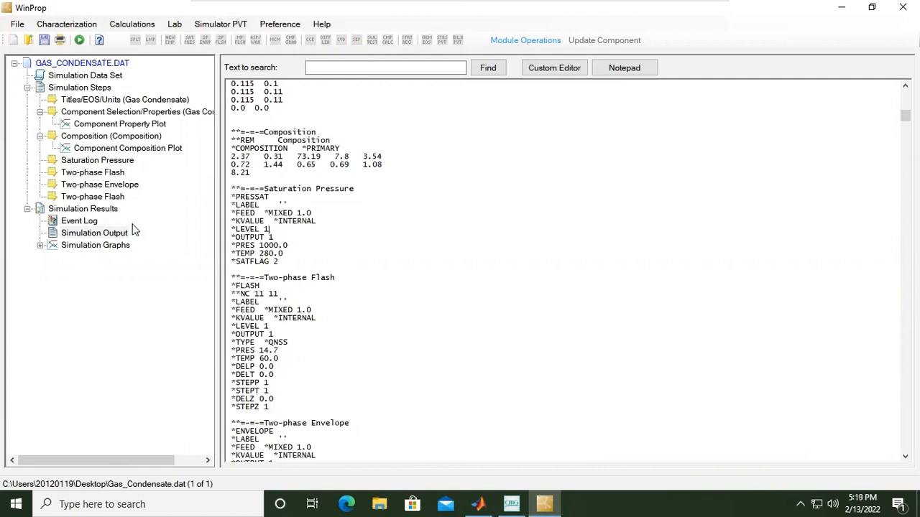
Check the Saturation Pressure step's settings against its input section in the simulation output
{"action": "left_click", "coordinate": [126, 162]}
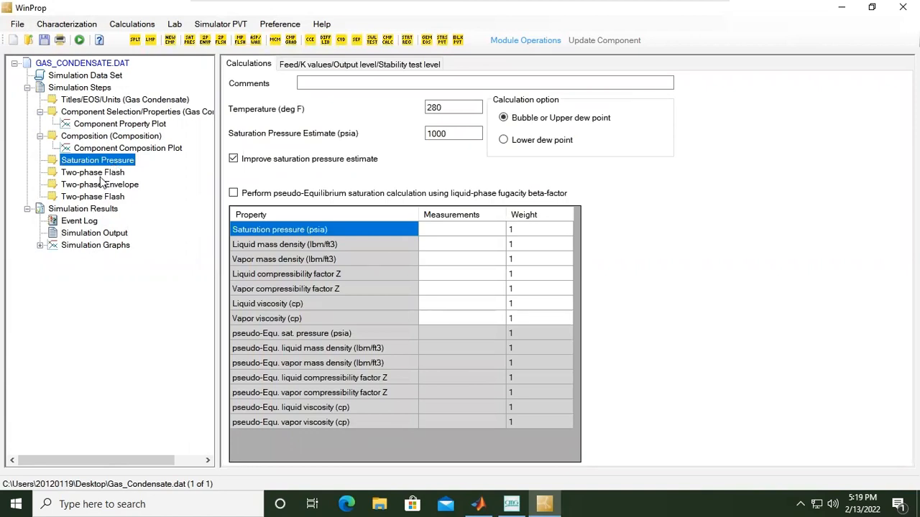
{"action": "left_click", "coordinate": [115, 234]}
{"action": "scroll", "coordinate": [403, 302], "scroll_direction": "down", "scroll_amount": 2}
{"action": "scroll", "coordinate": [404, 302], "scroll_direction": "down", "scroll_amount": 20}
{"action": "scroll", "coordinate": [404, 302], "scroll_direction": "up", "scroll_amount": 20}
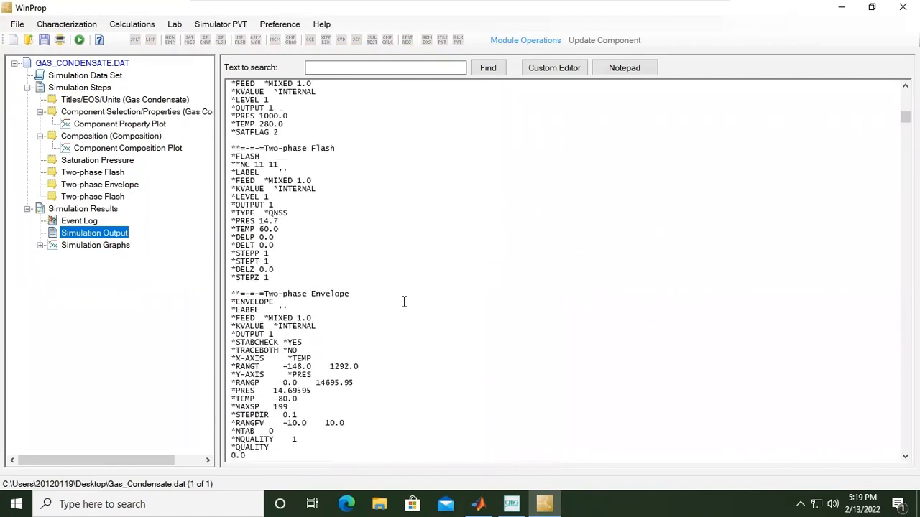
{"action": "left_click", "coordinate": [404, 302]}
{"action": "scroll", "coordinate": [323, 223], "scroll_direction": "up", "scroll_amount": 5}
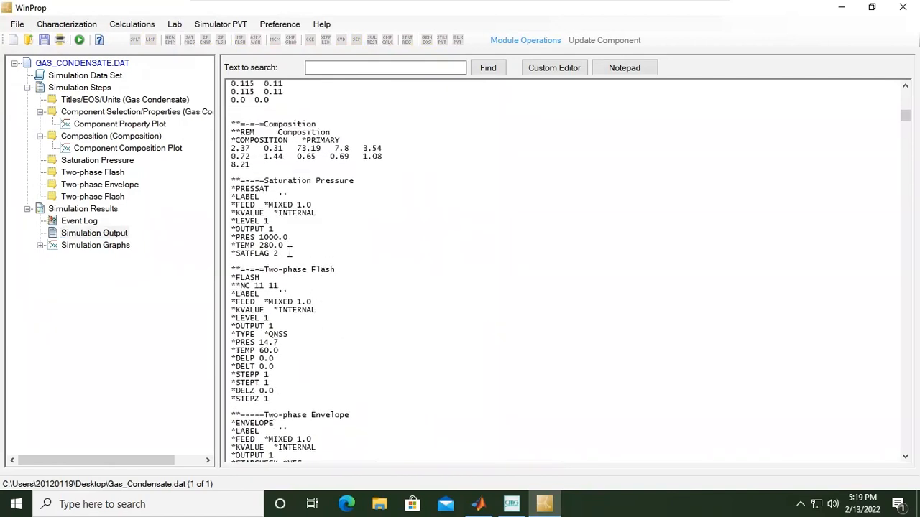
Review the echoed inputs for the saturation pressure, both two-phase flashes and the two-phase envelope through the end of the data set
{"action": "left_click_drag", "start_coordinate": [286, 253], "coordinate": [219, 181]}
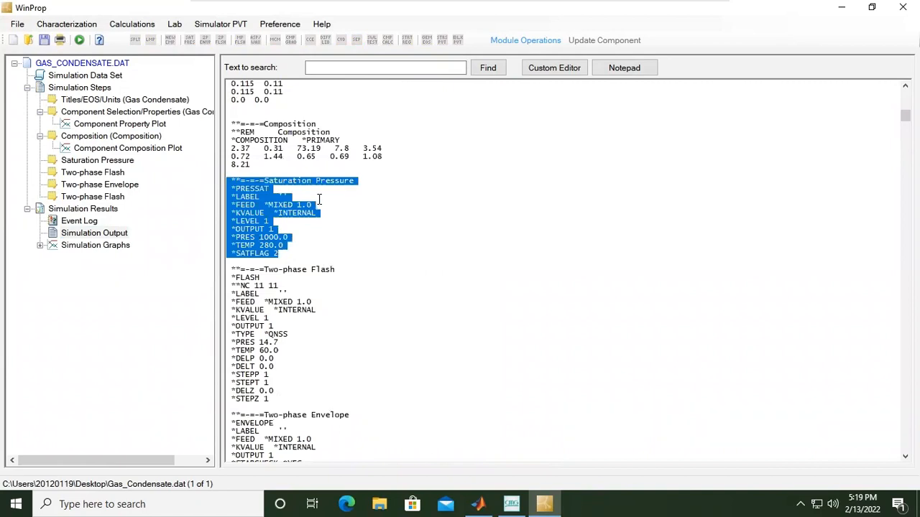
{"action": "left_click_drag", "start_coordinate": [276, 401], "coordinate": [217, 267]}
{"action": "scroll", "coordinate": [302, 278], "scroll_direction": "down", "scroll_amount": 1}
{"action": "scroll", "coordinate": [303, 279], "scroll_direction": "down", "scroll_amount": 6}
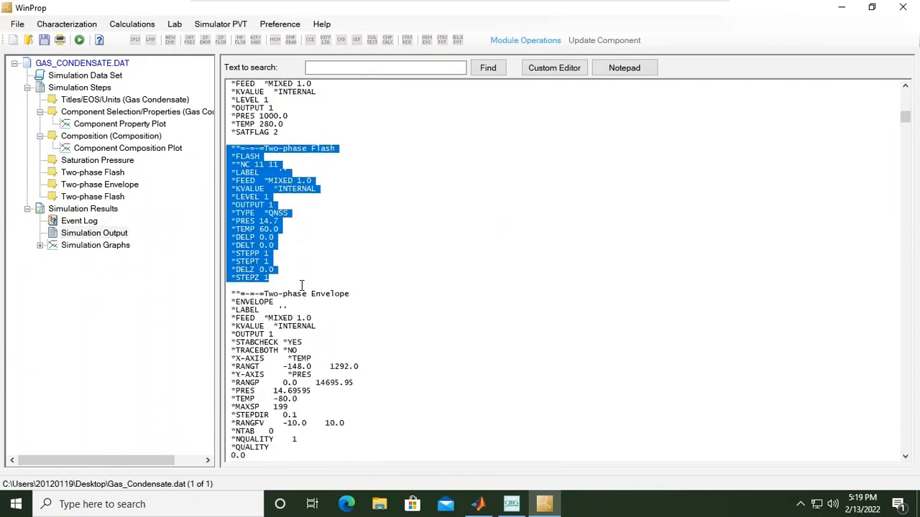
{"action": "left_click_drag", "start_coordinate": [270, 373], "coordinate": [224, 205]}
{"action": "scroll", "coordinate": [274, 212], "scroll_direction": "down", "scroll_amount": 1}
{"action": "scroll", "coordinate": [275, 211], "scroll_direction": "down", "scroll_amount": 5}
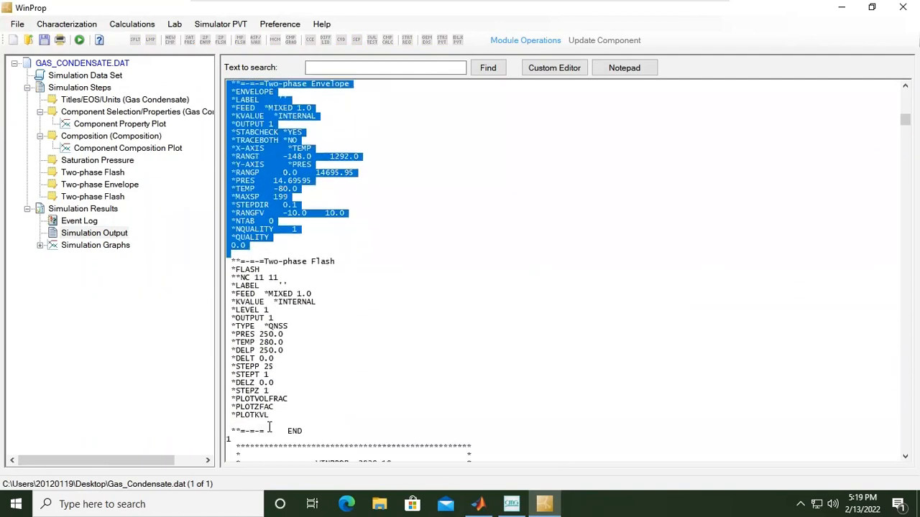
{"action": "left_click_drag", "start_coordinate": [268, 359], "coordinate": [215, 205]}
{"action": "scroll", "coordinate": [299, 305], "scroll_direction": "down", "scroll_amount": 3}
{"action": "left_click_drag", "start_coordinate": [308, 307], "coordinate": [233, 297]}
Examine the saturation pressure results' phase mole percents, fugacities and K-values for each component
{"action": "scroll", "coordinate": [490, 309], "scroll_direction": "down", "scroll_amount": 10}
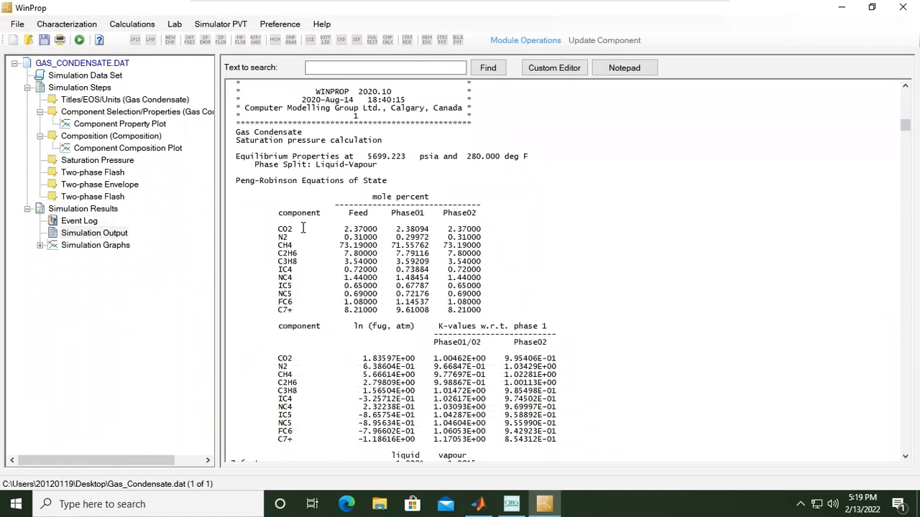
{"action": "left_click_drag", "start_coordinate": [288, 213], "coordinate": [544, 431]}
{"action": "scroll", "coordinate": [544, 431], "scroll_direction": "down", "scroll_amount": 5}
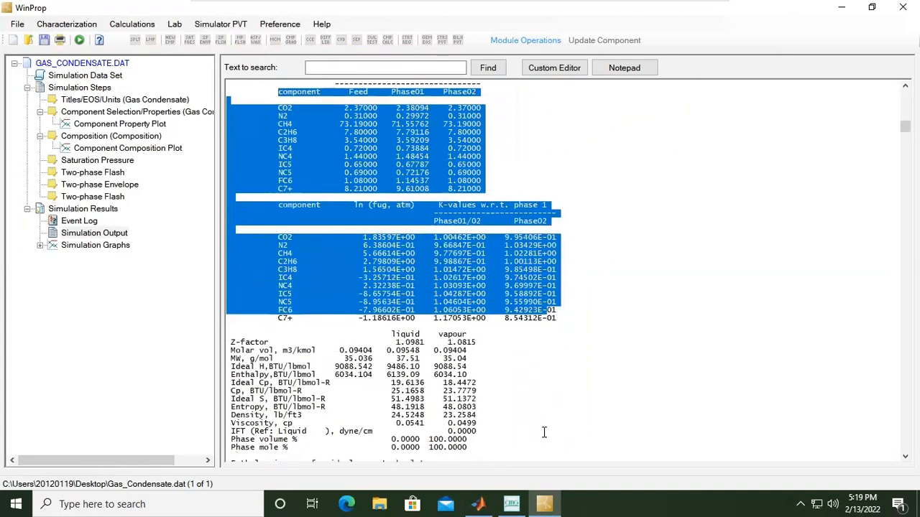
{"action": "left_click", "coordinate": [597, 358]}
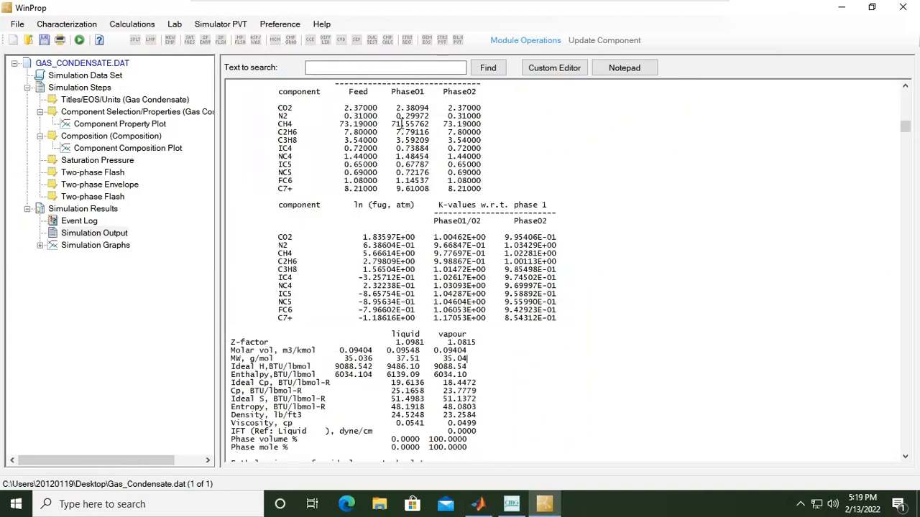
Review the liquid and vapour properties of the saturation pressure calculation, including enthalpy, entropy, density and viscosity
{"action": "scroll", "coordinate": [454, 253], "scroll_direction": "down", "scroll_amount": 4}
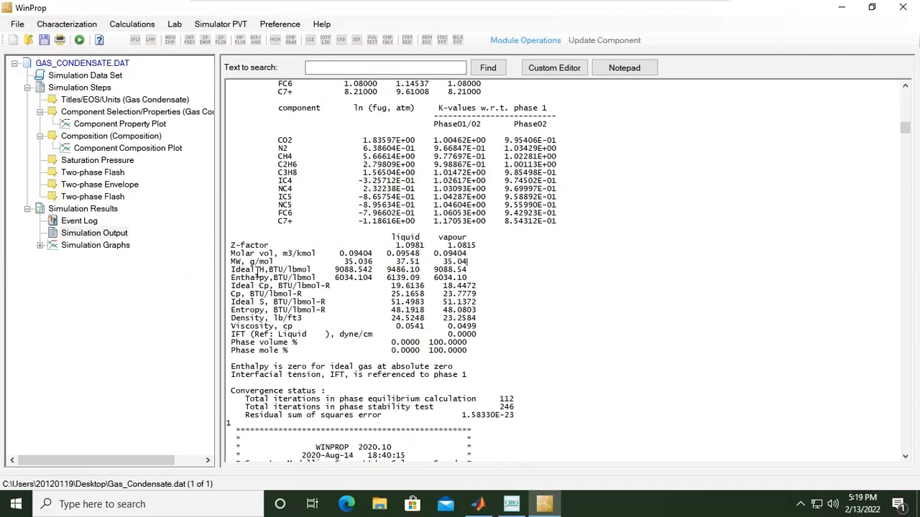
{"action": "mouse_move", "coordinate": [263, 269]}
{"action": "left_mouse_down"}
{"action": "mouse_move", "coordinate": [231, 270]}
{"action": "mouse_move", "coordinate": [271, 286]}
{"action": "left_mouse_up"}
{"action": "left_click", "coordinate": [276, 286]}
{"action": "left_click_drag", "start_coordinate": [231, 311], "coordinate": [246, 332]}
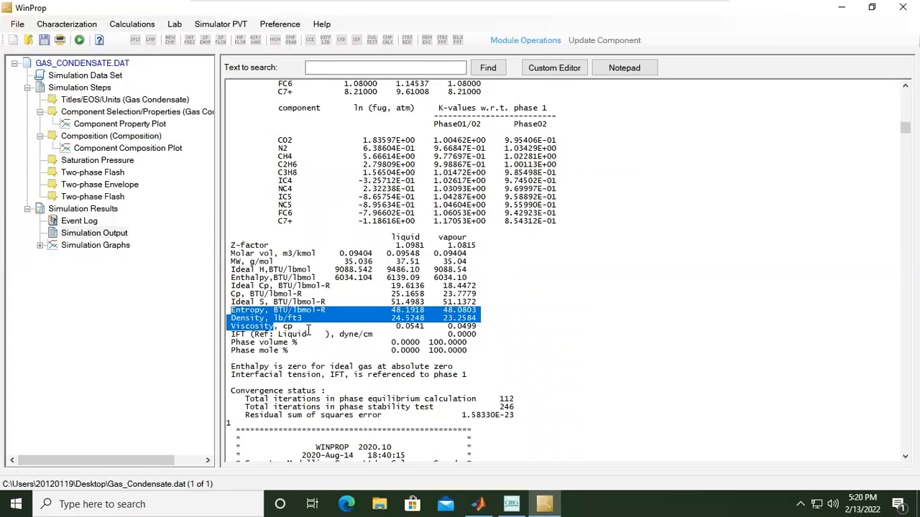
{"action": "scroll", "coordinate": [309, 329], "scroll_direction": "down", "scroll_amount": 2}
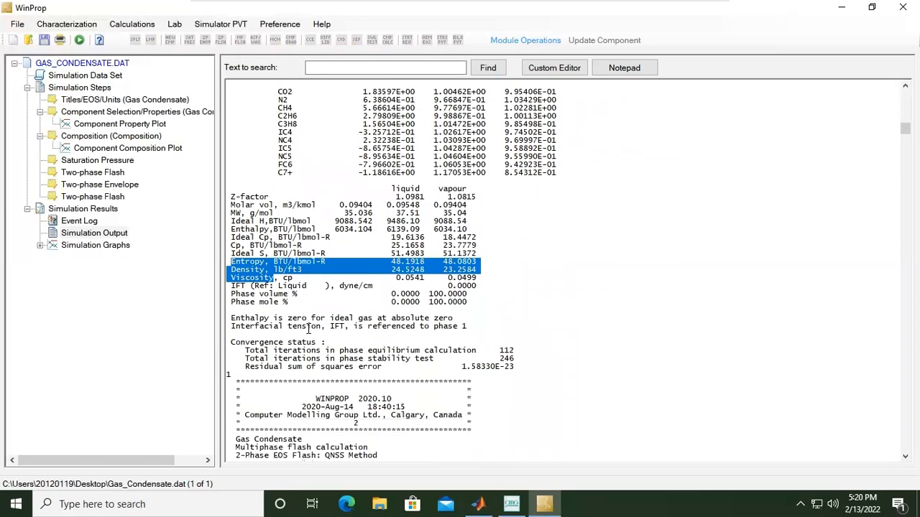
Examine the first two-phase flash results at 14.7 psia and 60 deg F
{"action": "scroll", "coordinate": [310, 329], "scroll_direction": "down", "scroll_amount": 4}
{"action": "scroll", "coordinate": [315, 328], "scroll_direction": "down", "scroll_amount": 9}
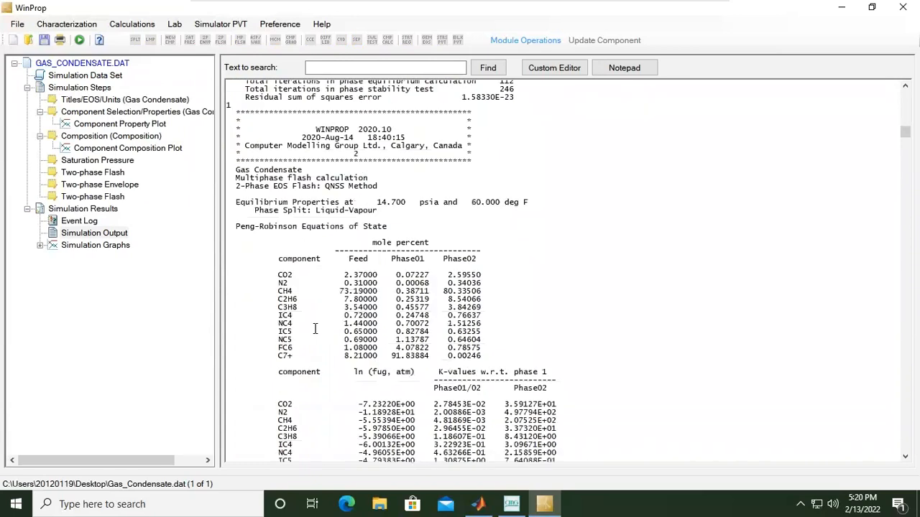
{"action": "scroll", "coordinate": [315, 329], "scroll_direction": "down", "scroll_amount": 5}
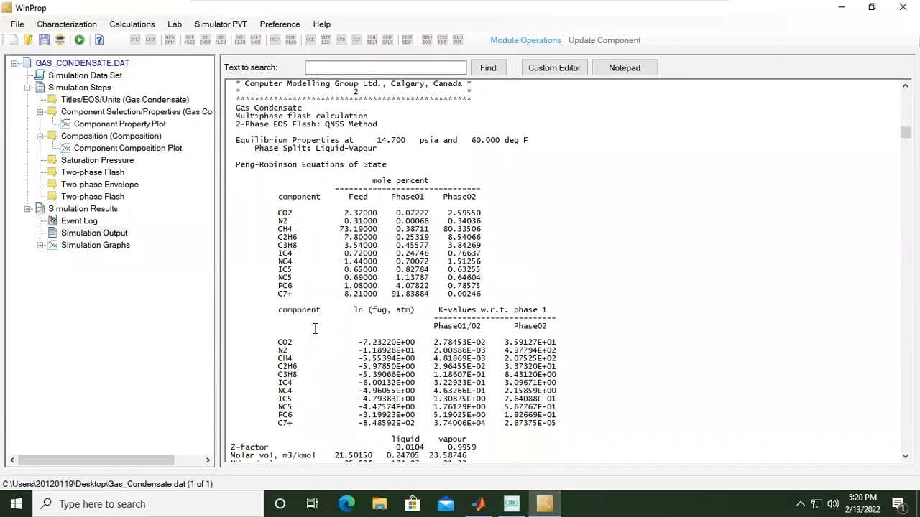
Review the two-phase diagram construction results, from the initial conditions and variable limits to the tabulated pressure-temperature points
{"action": "scroll", "coordinate": [315, 328], "scroll_direction": "down", "scroll_amount": 17}
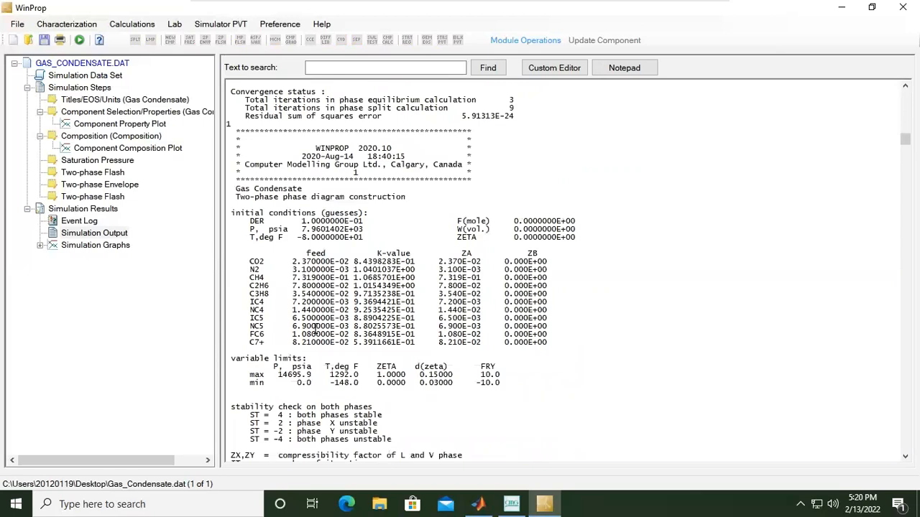
{"action": "scroll", "coordinate": [314, 328], "scroll_direction": "down", "scroll_amount": 11}
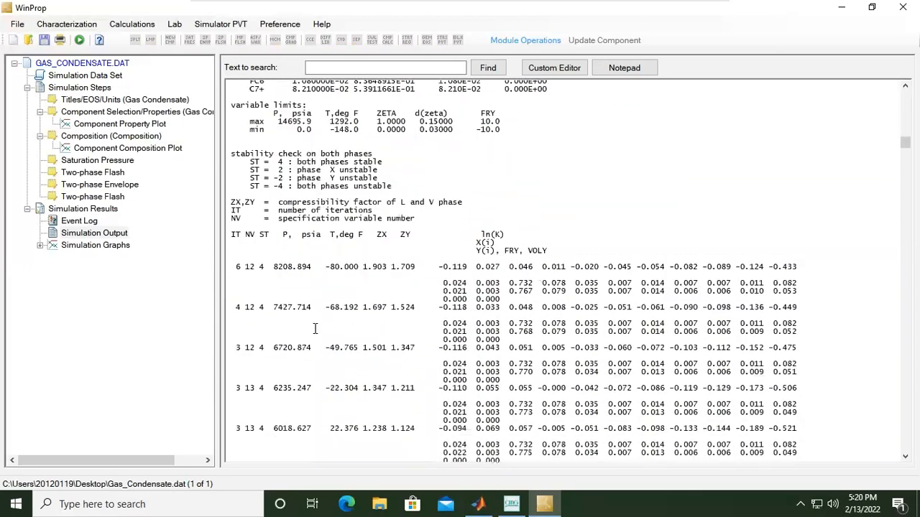
{"action": "left_click_drag", "start_coordinate": [227, 214], "coordinate": [459, 403]}
{"action": "scroll", "coordinate": [459, 403], "scroll_direction": "down", "scroll_amount": 4}
{"action": "left_click", "coordinate": [491, 301]}
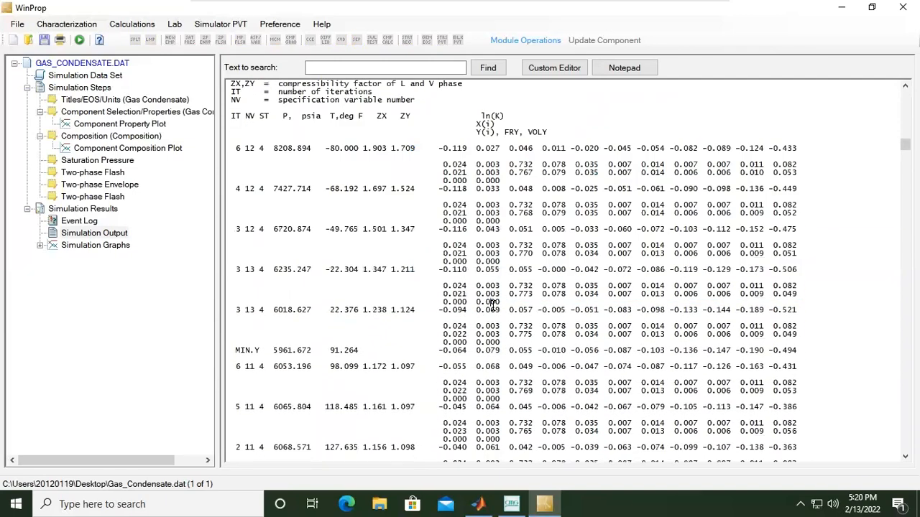
{"action": "scroll", "coordinate": [517, 234], "scroll_direction": "down", "scroll_amount": 20}
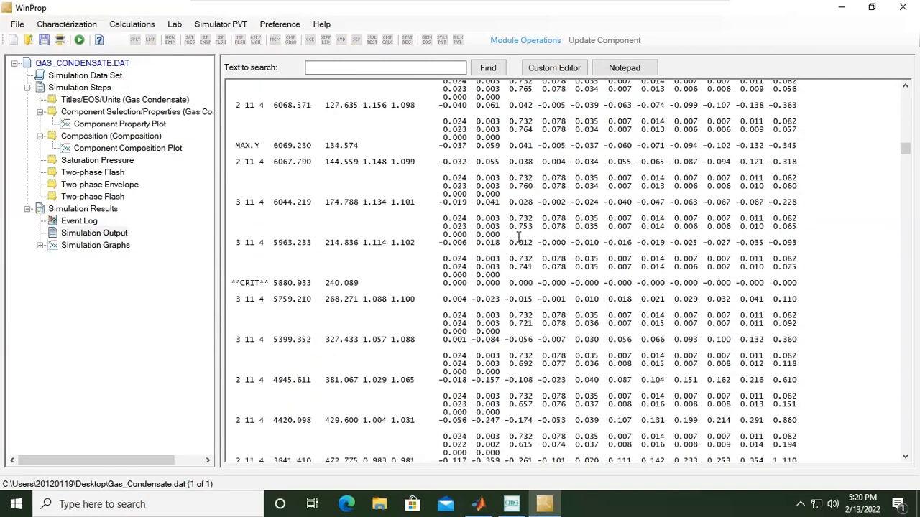
Revisit the first two-phase diagram construction, from its heading and initial guesses to its first tabulated pressure-temperature points
{"action": "scroll", "coordinate": [517, 235], "scroll_direction": "down", "scroll_amount": 15}
{"action": "scroll", "coordinate": [567, 191], "scroll_direction": "up", "scroll_amount": 18}
{"action": "scroll", "coordinate": [568, 190], "scroll_direction": "up", "scroll_amount": 20}
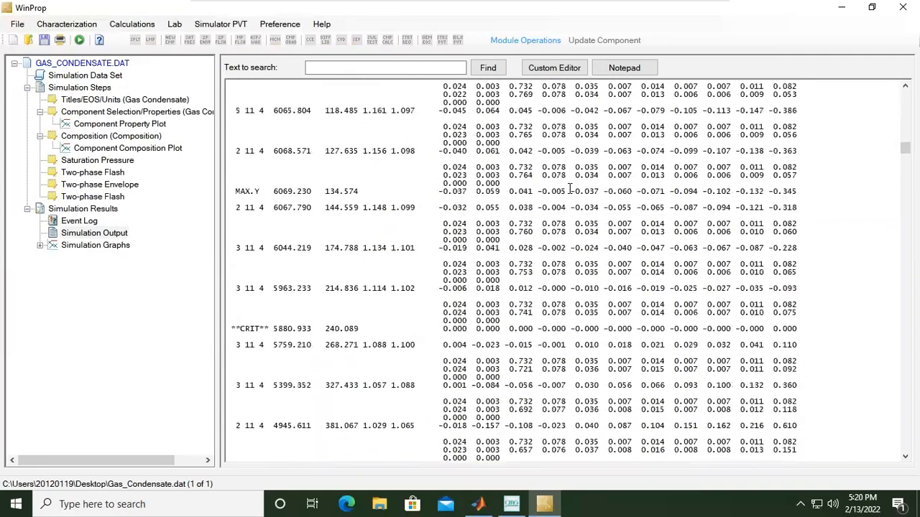
{"action": "scroll", "coordinate": [352, 231], "scroll_direction": "up", "scroll_amount": 16}
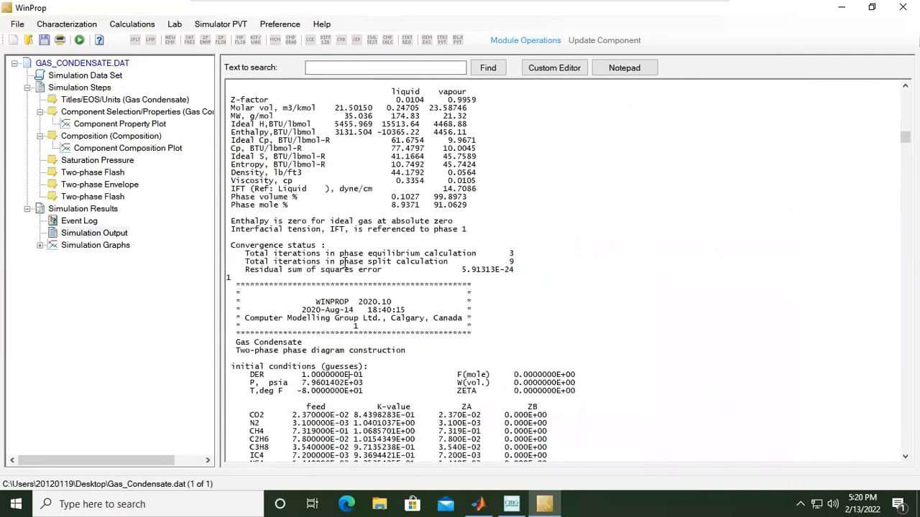
{"action": "scroll", "coordinate": [352, 231], "scroll_direction": "down", "scroll_amount": 1}
{"action": "left_click_drag", "start_coordinate": [245, 302], "coordinate": [412, 315]}
{"action": "left_click_drag", "start_coordinate": [241, 335], "coordinate": [358, 342]}
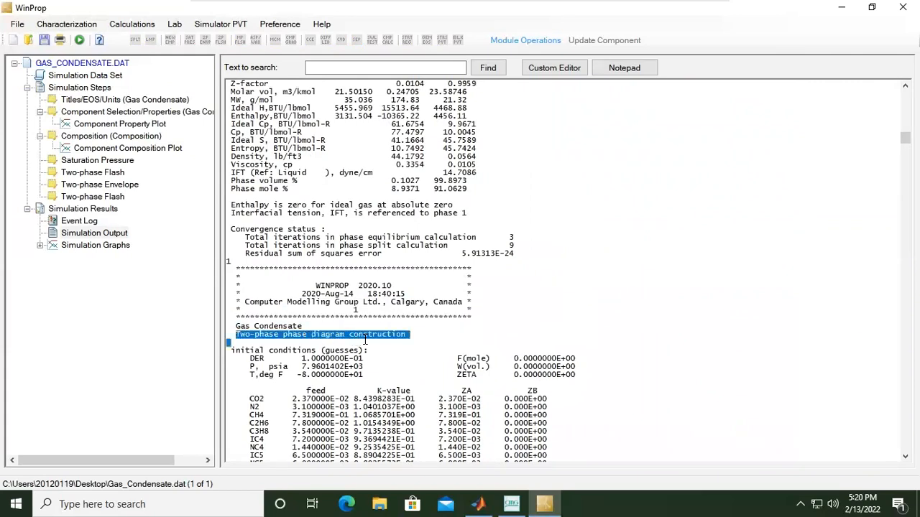
{"action": "scroll", "coordinate": [366, 330], "scroll_direction": "down", "scroll_amount": 15}
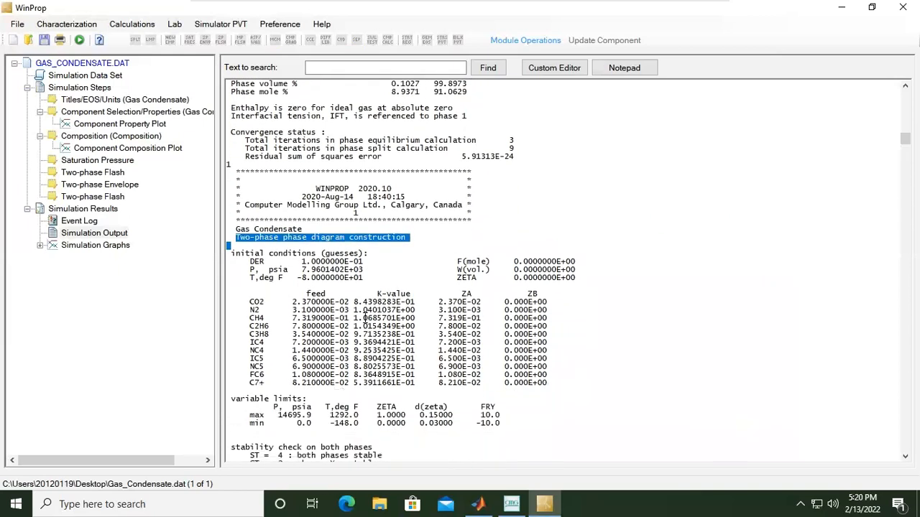
{"action": "scroll", "coordinate": [365, 317], "scroll_direction": "down", "scroll_amount": 5}
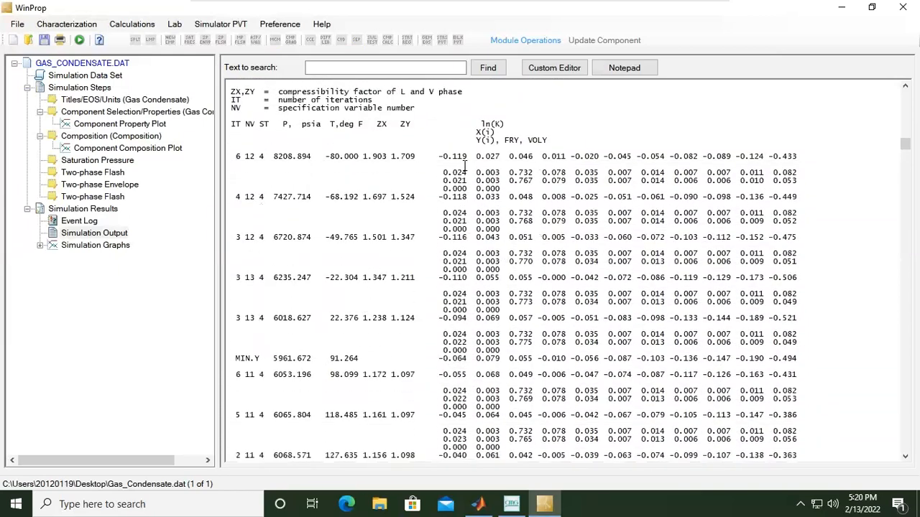
{"action": "left_click_drag", "start_coordinate": [227, 165], "coordinate": [585, 414]}
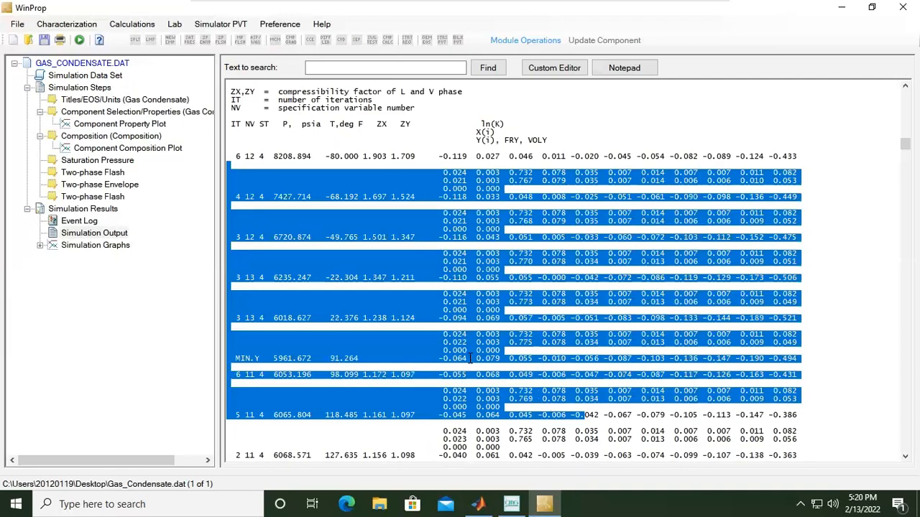
Read through the remaining tabulated envelope points of the first two-phase diagram construction, down to the end of its output
{"action": "scroll", "coordinate": [471, 360], "scroll_direction": "down", "scroll_amount": 20}
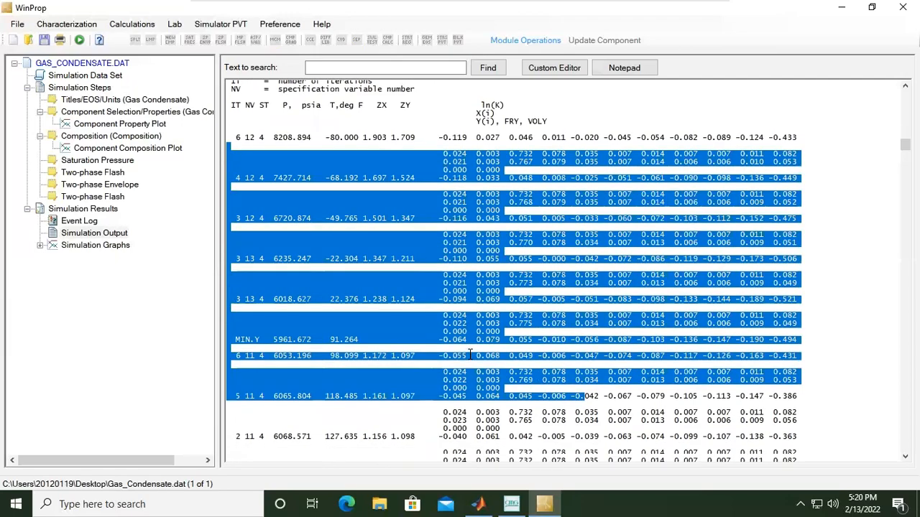
{"action": "scroll", "coordinate": [473, 328], "scroll_direction": "down", "scroll_amount": 20}
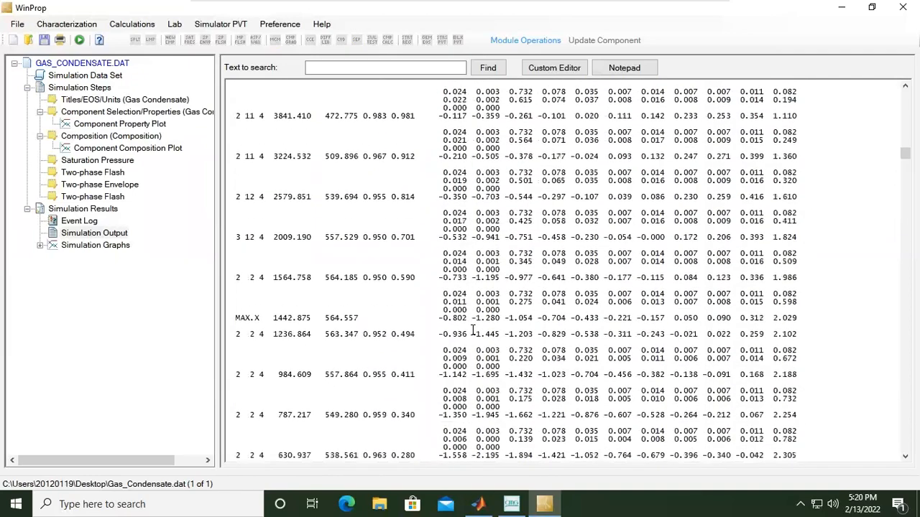
{"action": "scroll", "coordinate": [473, 328], "scroll_direction": "down", "scroll_amount": 13}
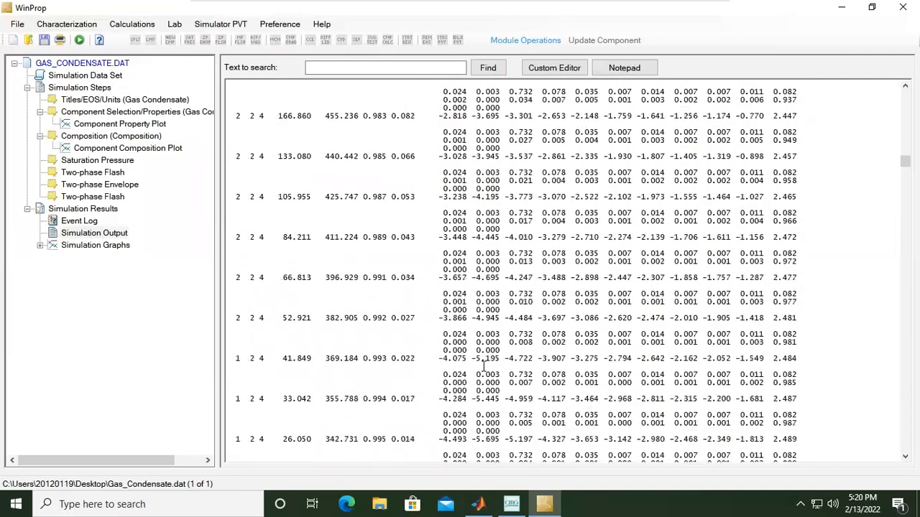
{"action": "scroll", "coordinate": [479, 352], "scroll_direction": "down", "scroll_amount": 14}
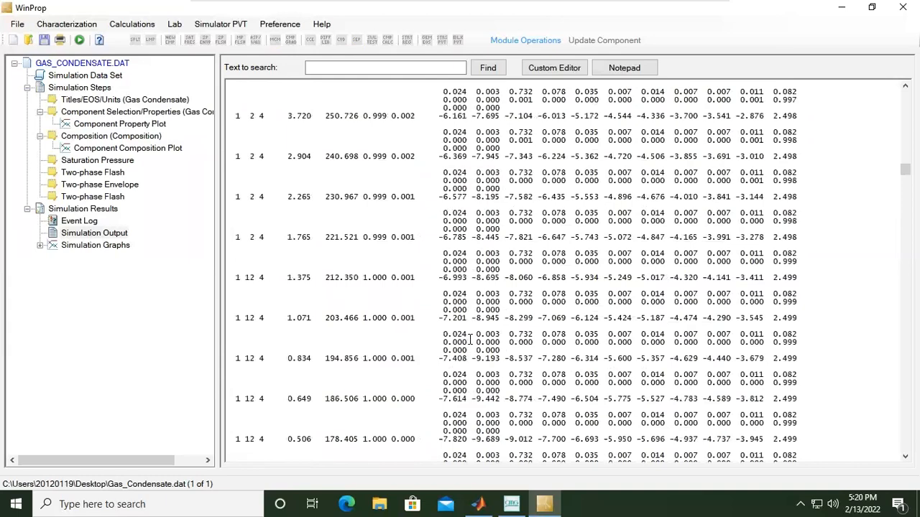
{"action": "scroll", "coordinate": [474, 332], "scroll_direction": "down", "scroll_amount": 15}
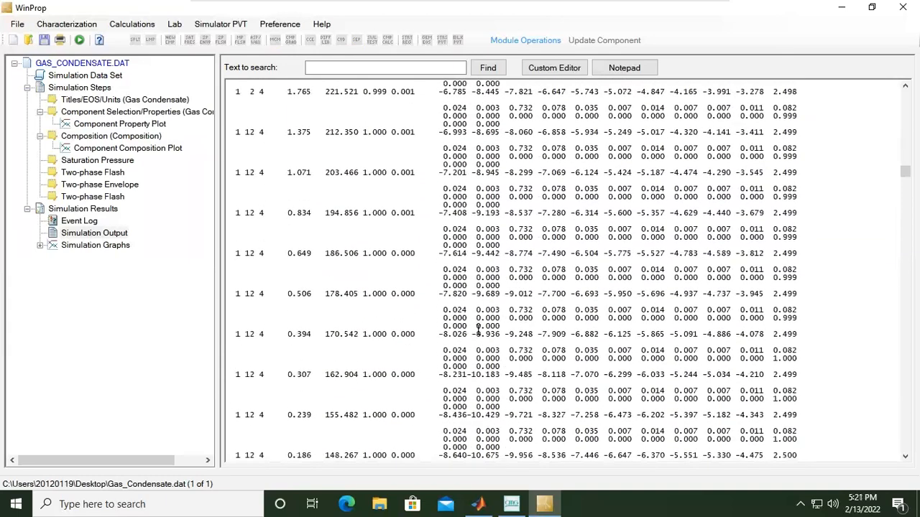
{"action": "scroll", "coordinate": [477, 331], "scroll_direction": "down", "scroll_amount": 15}
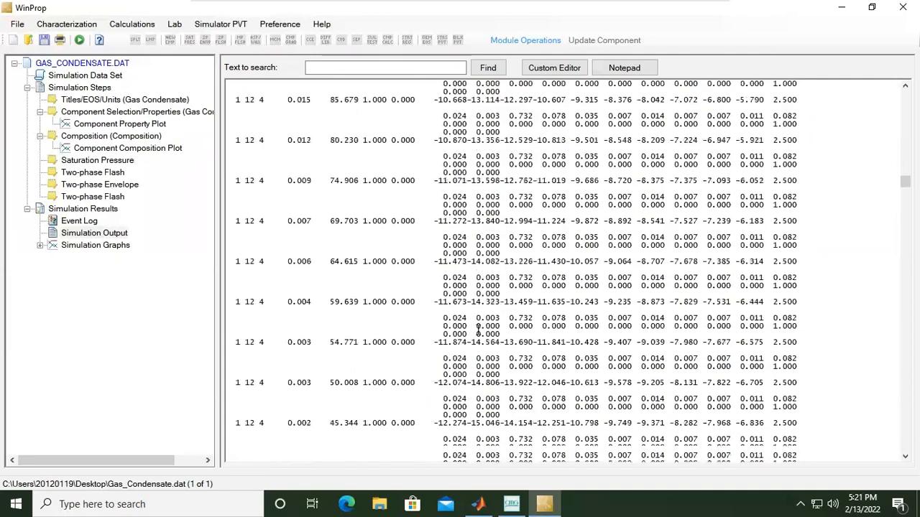
{"action": "scroll", "coordinate": [478, 331], "scroll_direction": "down", "scroll_amount": 12}
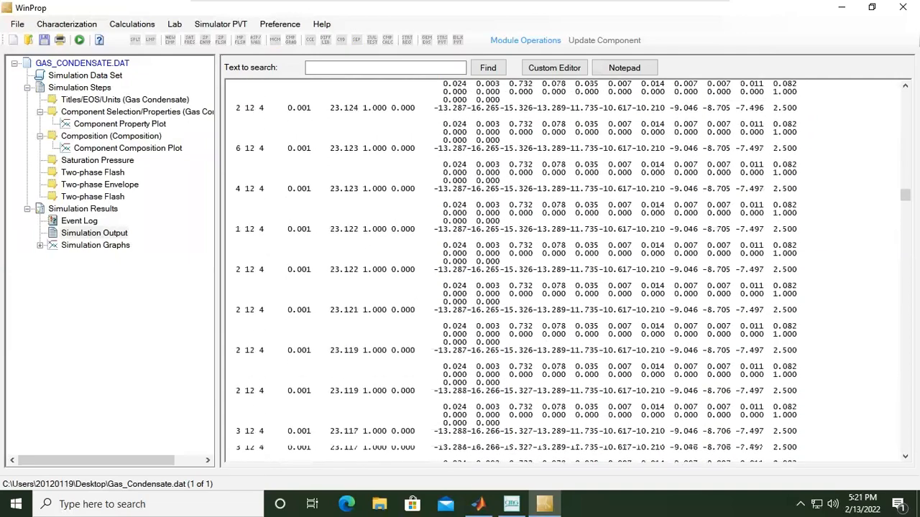
{"action": "scroll", "coordinate": [568, 271], "scroll_direction": "down", "scroll_amount": 10}
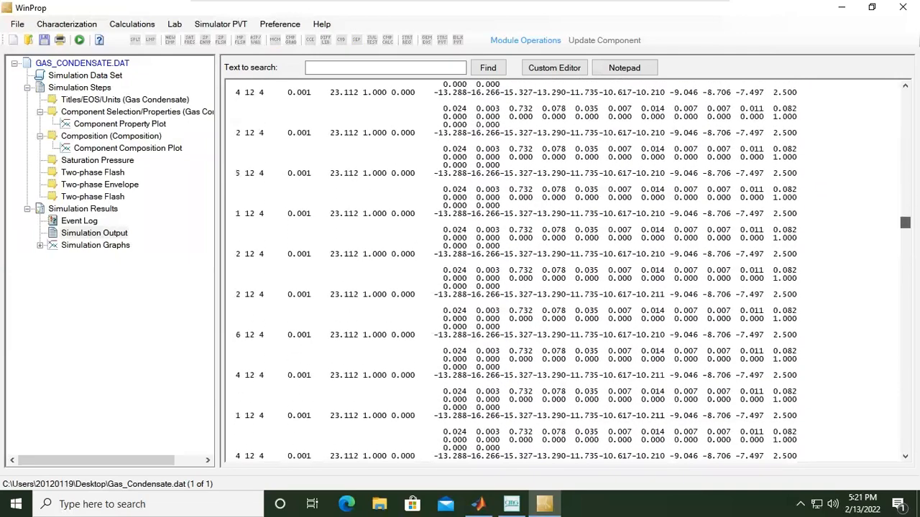
{"action": "scroll", "coordinate": [516, 272], "scroll_direction": "down", "scroll_amount": 10}
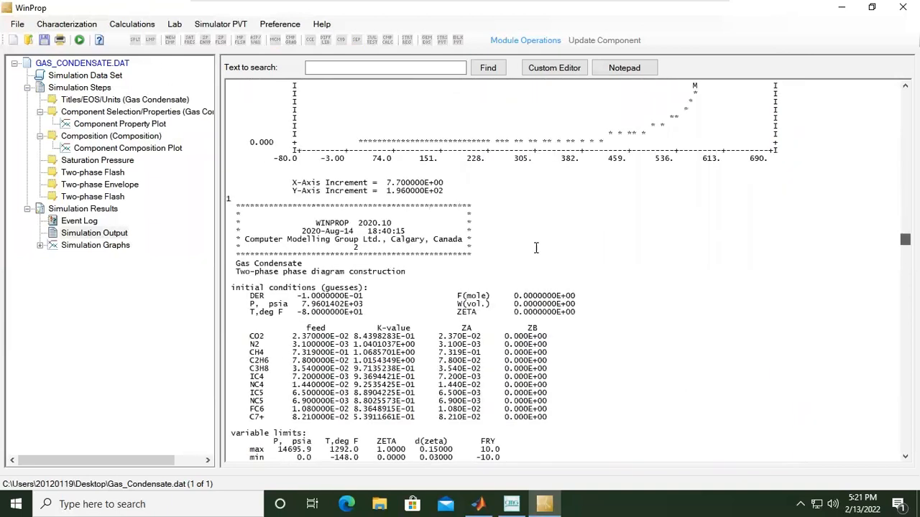
Examine the first construction's text-based pressure-temperature plot, including its legend, critical point and maximum and minimum points
{"action": "scroll", "coordinate": [536, 248], "scroll_direction": "up", "scroll_amount": 12}
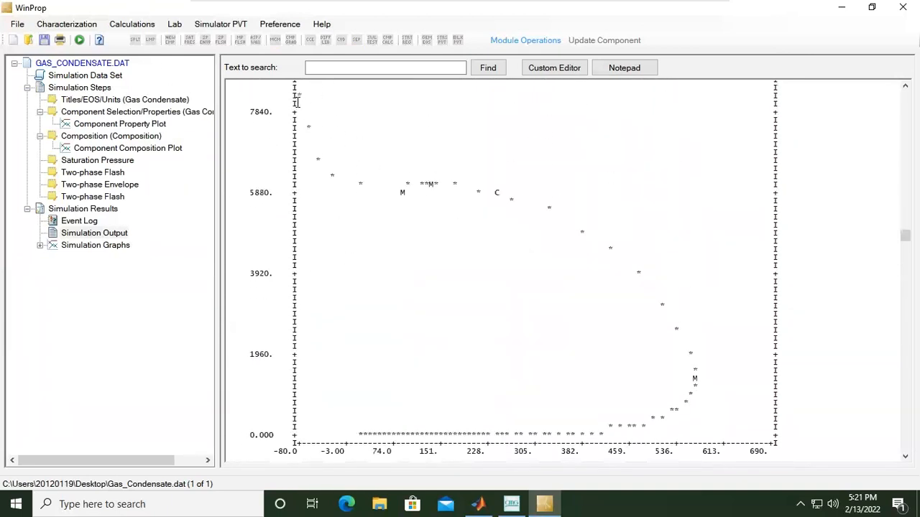
{"action": "scroll", "coordinate": [350, 177], "scroll_direction": "up", "scroll_amount": 5}
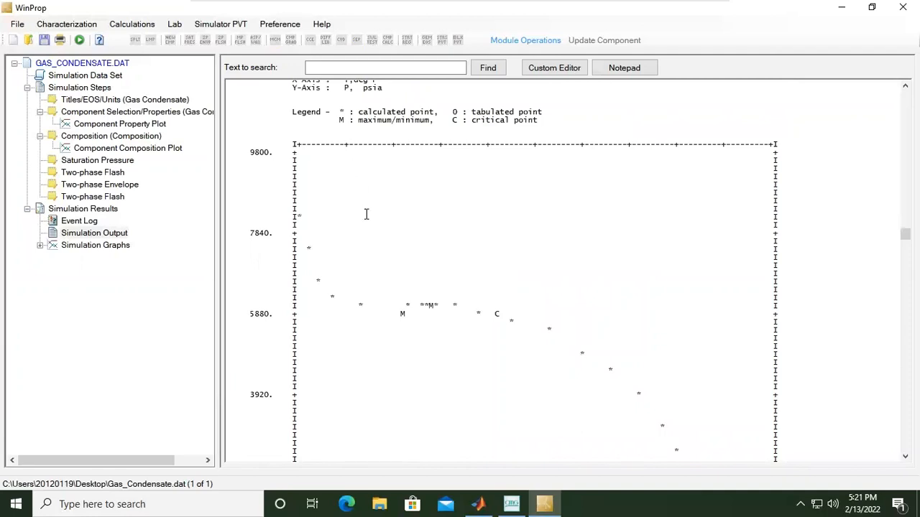
{"action": "scroll", "coordinate": [365, 214], "scroll_direction": "down", "scroll_amount": 4}
{"action": "left_click_drag", "start_coordinate": [307, 146], "coordinate": [580, 257]}
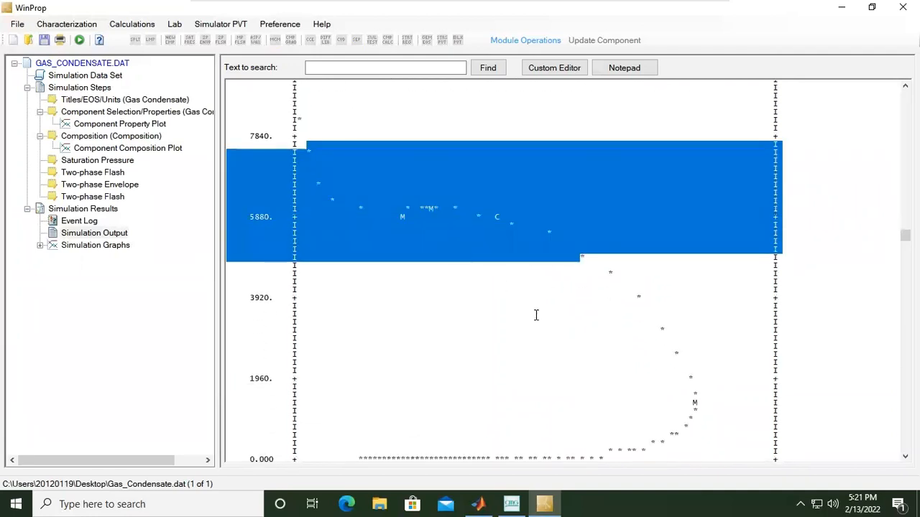
{"action": "left_click", "coordinate": [536, 315]}
{"action": "scroll", "coordinate": [505, 271], "scroll_direction": "down", "scroll_amount": 3}
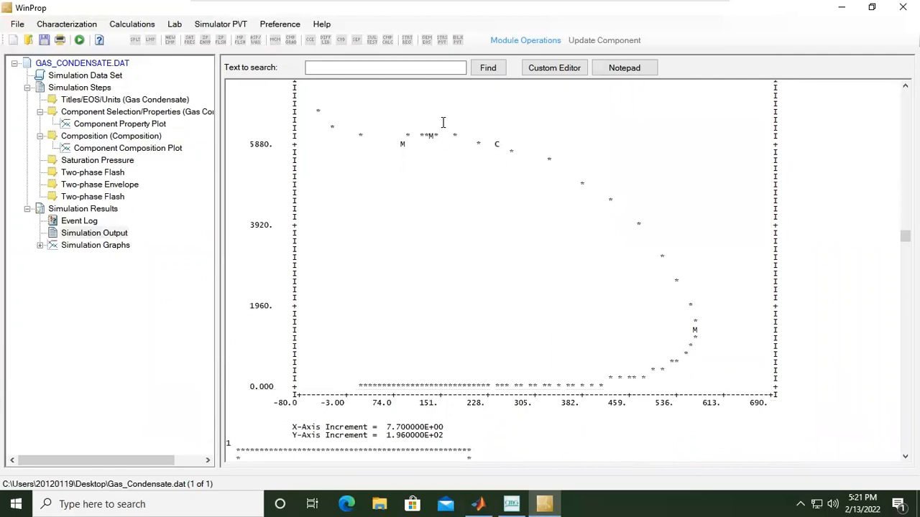
Review the second two-phase diagram construction, including its initial conditions, tabulated points and text-based plot
{"action": "scroll", "coordinate": [444, 122], "scroll_direction": "down", "scroll_amount": 10}
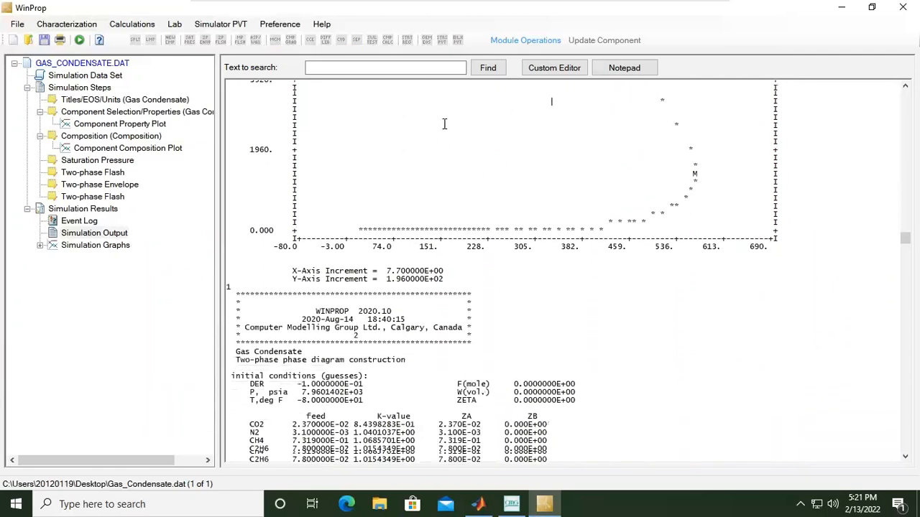
{"action": "left_click_drag", "start_coordinate": [237, 274], "coordinate": [388, 273]}
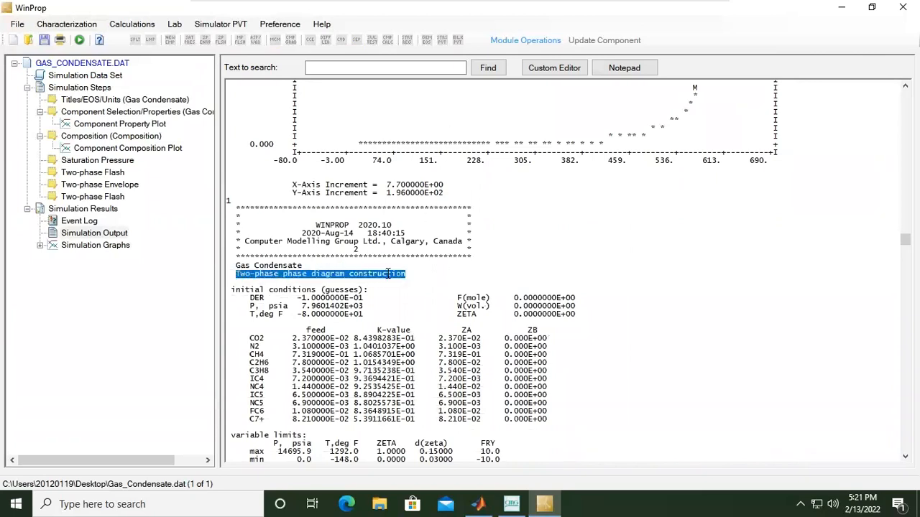
{"action": "scroll", "coordinate": [388, 273], "scroll_direction": "down", "scroll_amount": 15}
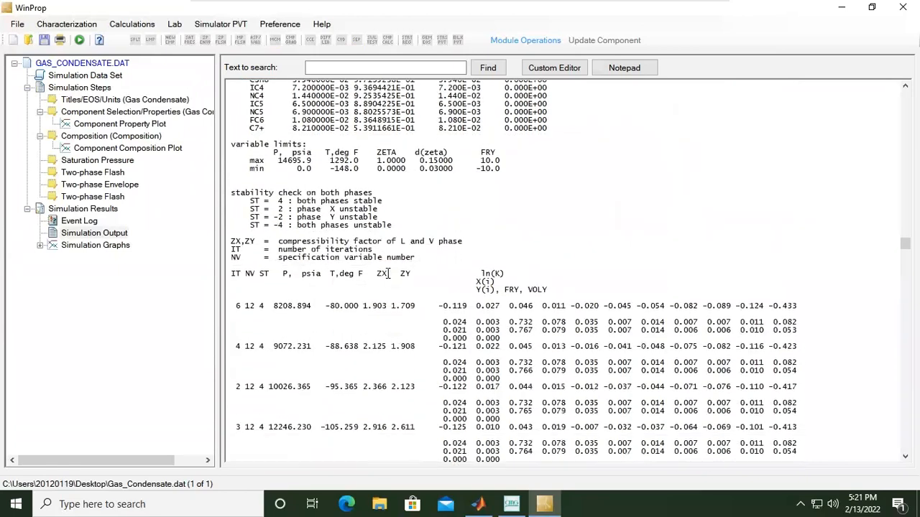
{"action": "scroll", "coordinate": [883, 285], "scroll_direction": "down", "scroll_amount": 20}
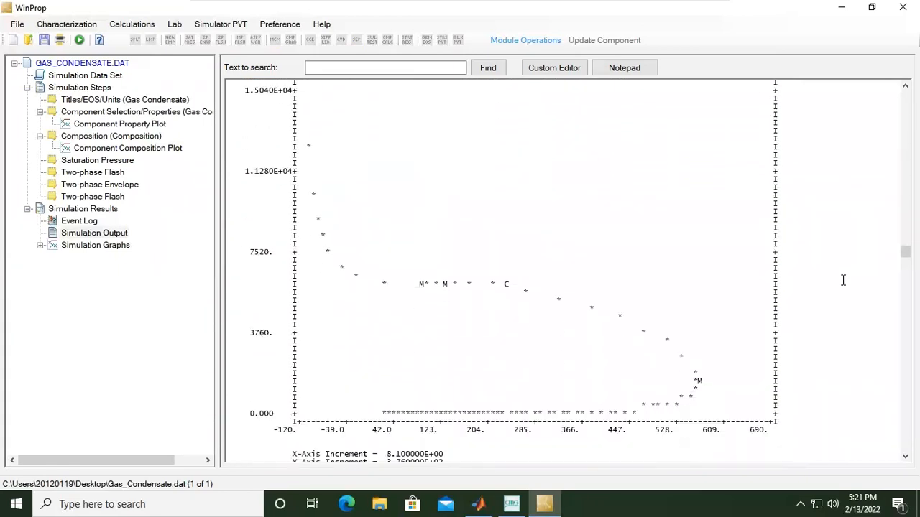
{"action": "scroll", "coordinate": [843, 280], "scroll_direction": "down", "scroll_amount": 9}
{"action": "scroll", "coordinate": [634, 278], "scroll_direction": "up", "scroll_amount": 5}
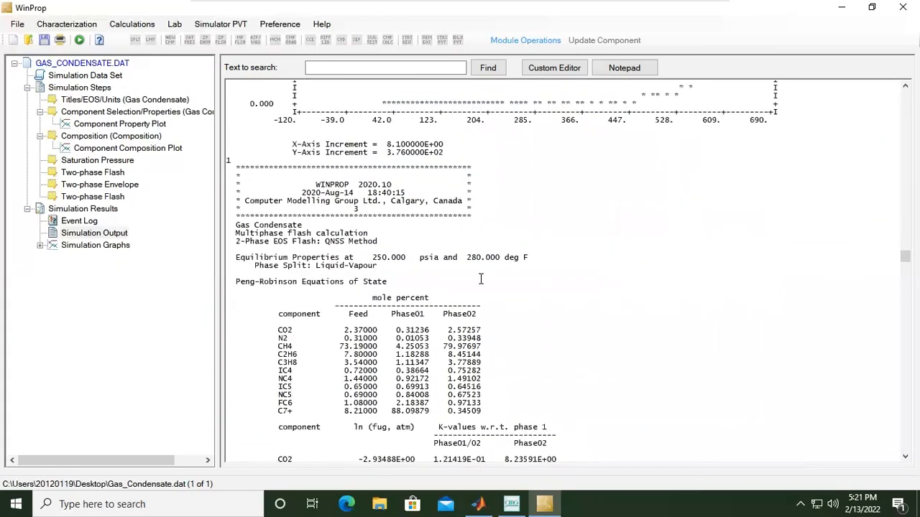
Examine the multiphase flash results at 250 psia and 280 deg F, including mole percents, K-values and phase properties
{"action": "left_click_drag", "start_coordinate": [235, 234], "coordinate": [383, 234]}
{"action": "left_click", "coordinate": [287, 250]}
{"action": "left_click_drag", "start_coordinate": [273, 241], "coordinate": [314, 244]}
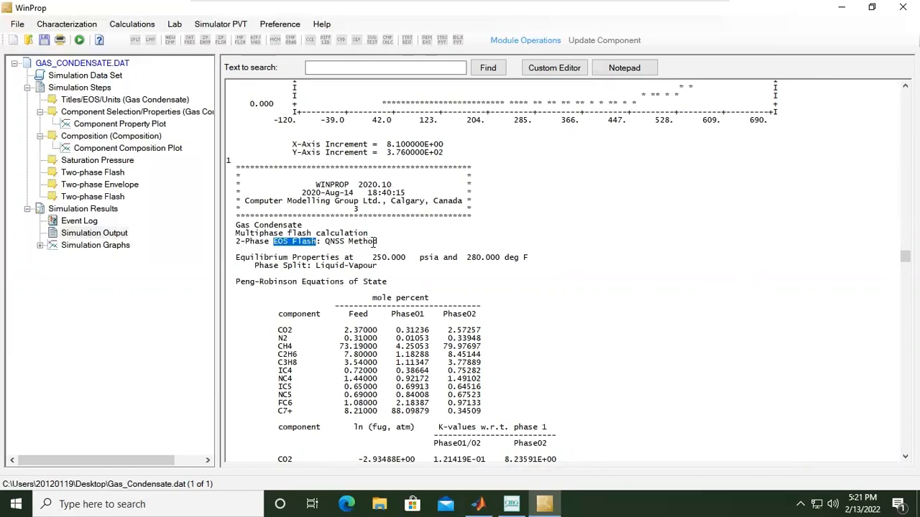
{"action": "left_click_drag", "start_coordinate": [370, 243], "coordinate": [379, 243]}
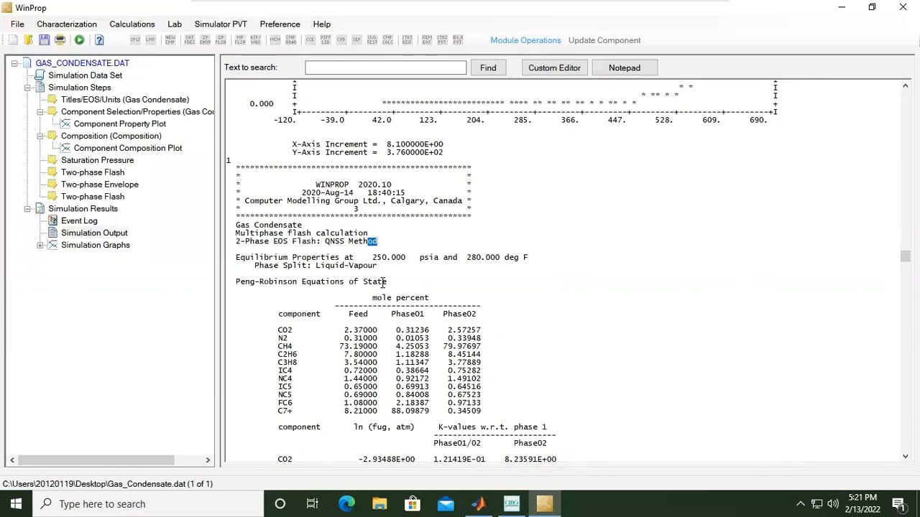
{"action": "scroll", "coordinate": [383, 281], "scroll_direction": "down", "scroll_amount": 5}
{"action": "scroll", "coordinate": [383, 282], "scroll_direction": "down", "scroll_amount": 6}
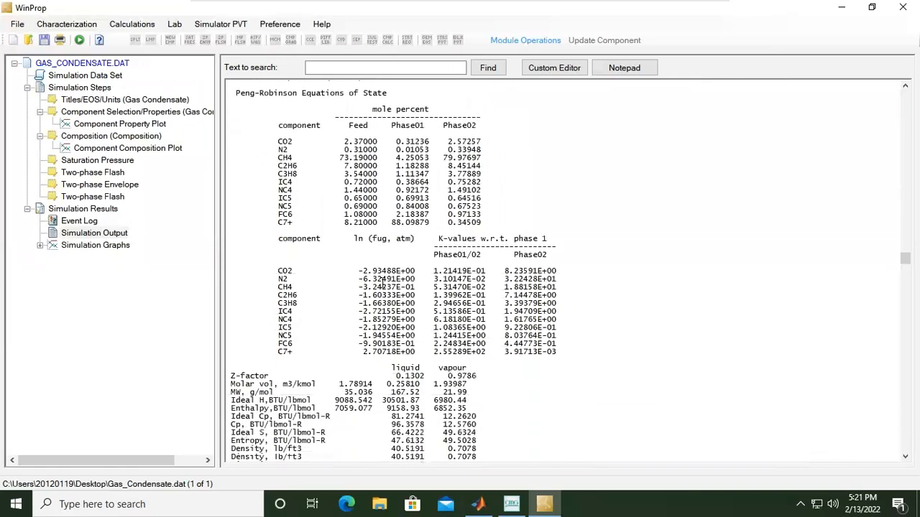
{"action": "scroll", "coordinate": [332, 196], "scroll_direction": "up", "scroll_amount": 10}
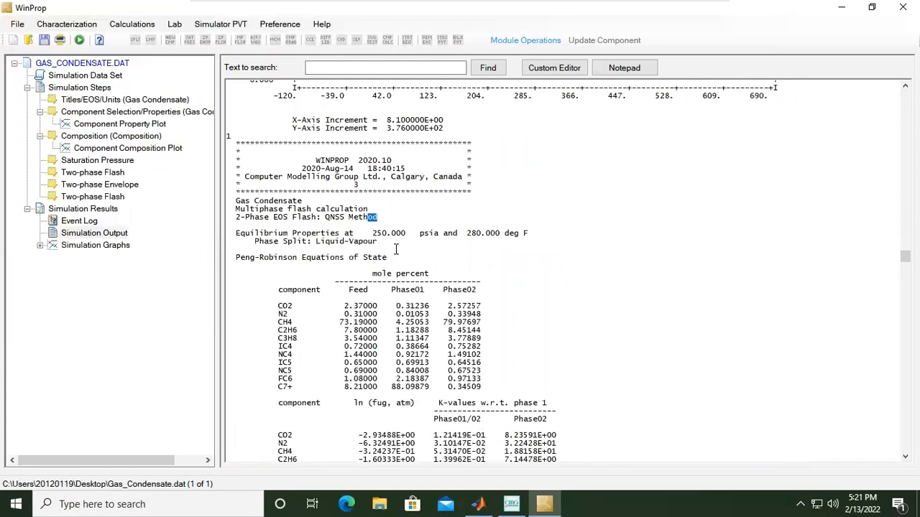
{"action": "scroll", "coordinate": [396, 249], "scroll_direction": "down", "scroll_amount": 5}
{"action": "scroll", "coordinate": [398, 253], "scroll_direction": "down", "scroll_amount": 19}
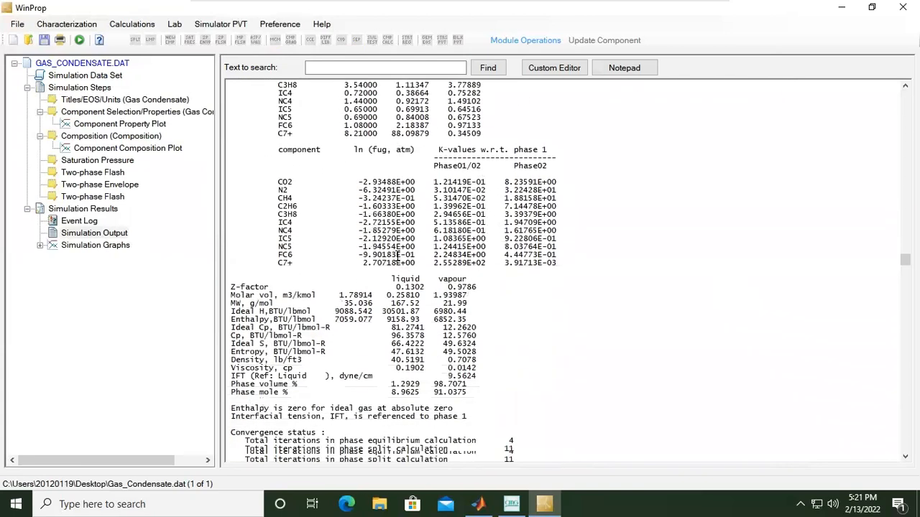
Check the flash results at 500 psia and 280 deg F, and return to the component property listing near the output's beginning
{"action": "left_click_drag", "start_coordinate": [233, 208], "coordinate": [381, 217]}
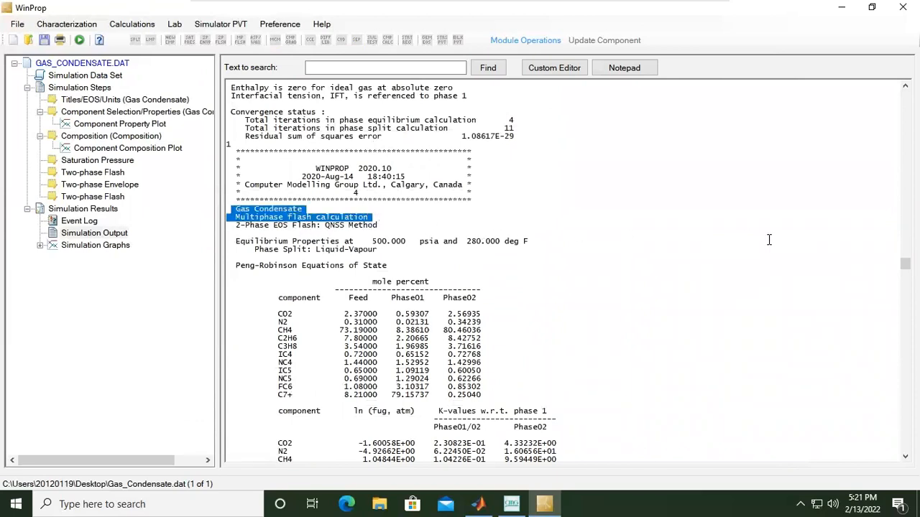
{"action": "scroll", "coordinate": [905, 264], "scroll_direction": "down", "scroll_amount": 10}
{"action": "left_click_drag", "start_coordinate": [905, 266], "coordinate": [883, 111]}
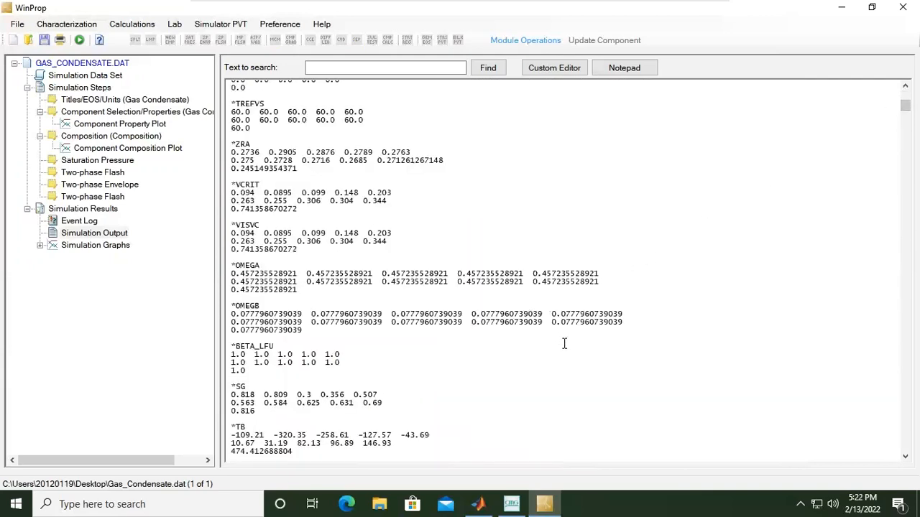
Display the simulation's P-T diagram and examine the two-phase boundary and critical point
{"action": "double_click", "coordinate": [76, 246]}
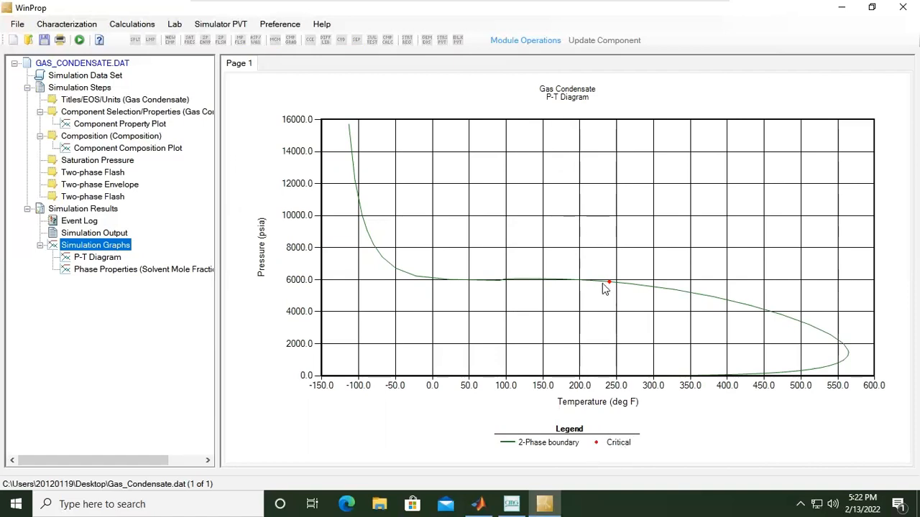
{"action": "mouse_move", "coordinate": [610, 284]}
{"action": "left_click", "coordinate": [115, 259]}
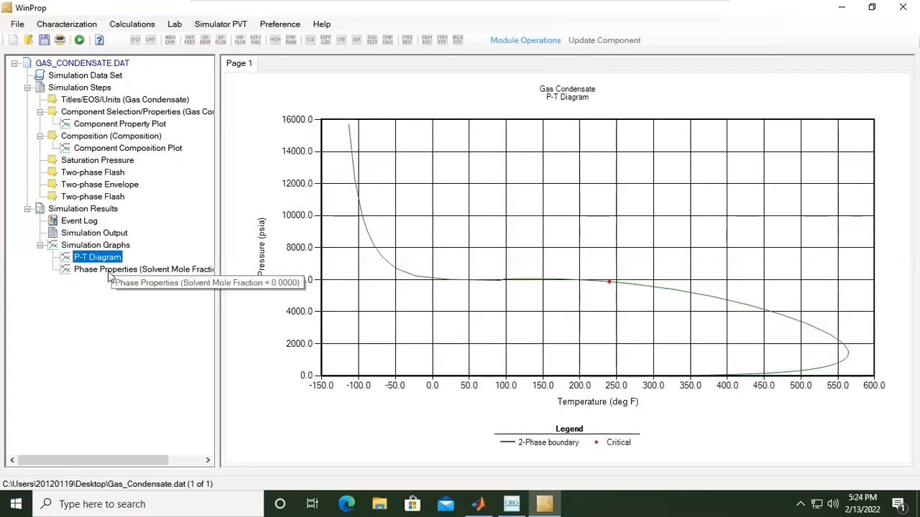
Display the Phase Properties graph for a solvent mole fraction of 0.0000 and widen the project tree to show full names
{"action": "left_click", "coordinate": [109, 272]}
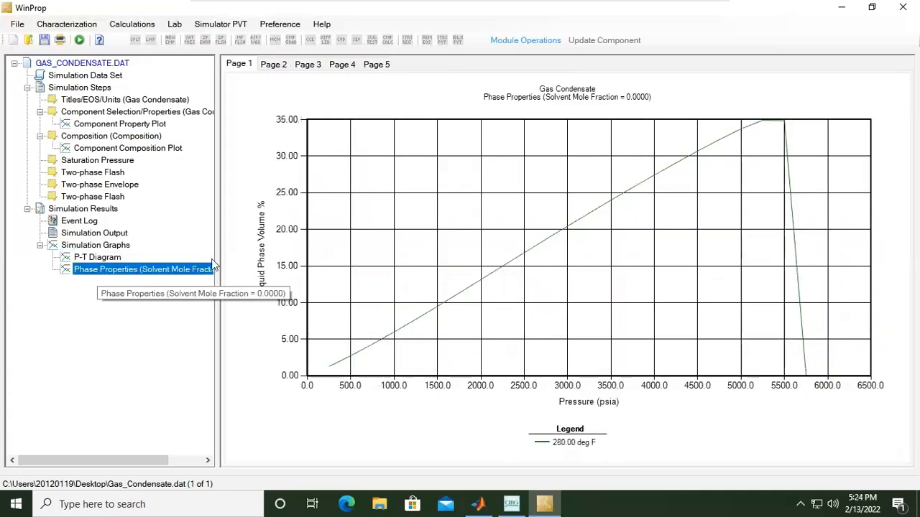
{"action": "left_click_drag", "start_coordinate": [217, 246], "coordinate": [271, 248]}
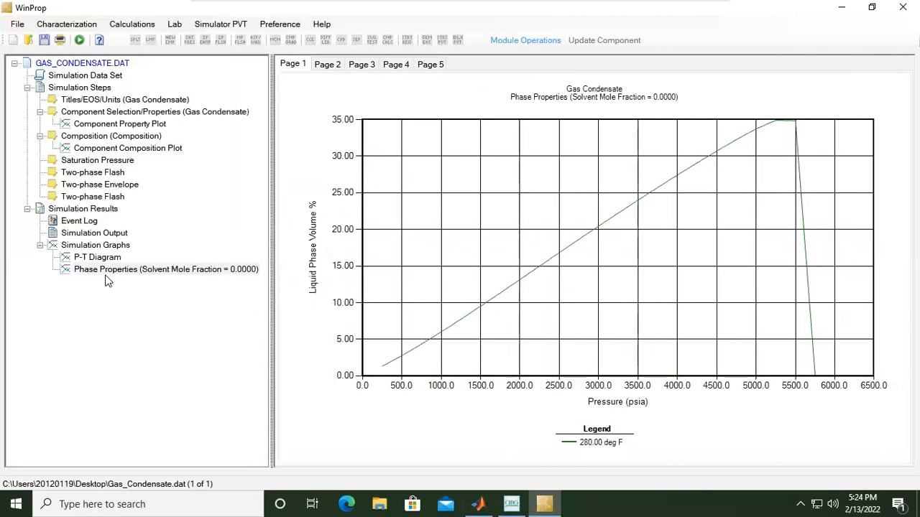
Narrow the project tree and review the Phase Properties plots of vapor volume, liquid and vapor Z-factors, and K-values against pressure
{"action": "left_click_drag", "start_coordinate": [271, 172], "coordinate": [172, 159]}
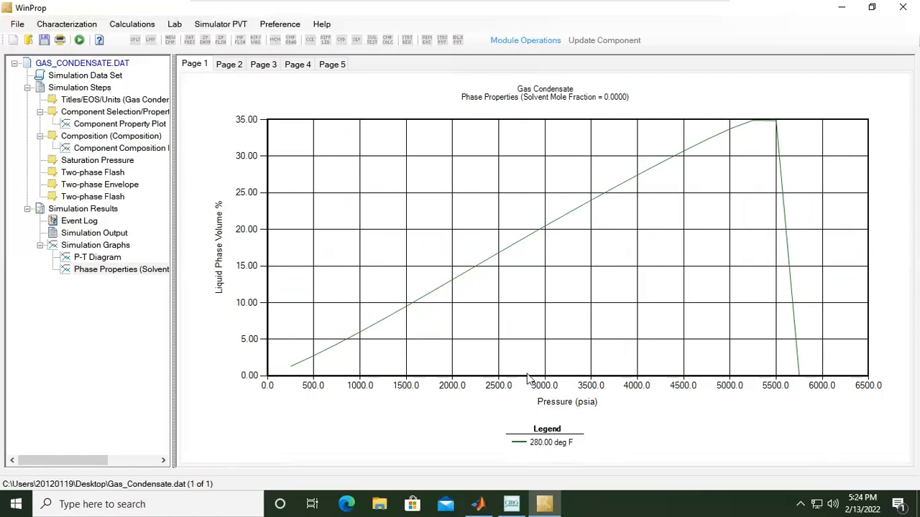
{"action": "left_click", "coordinate": [231, 66]}
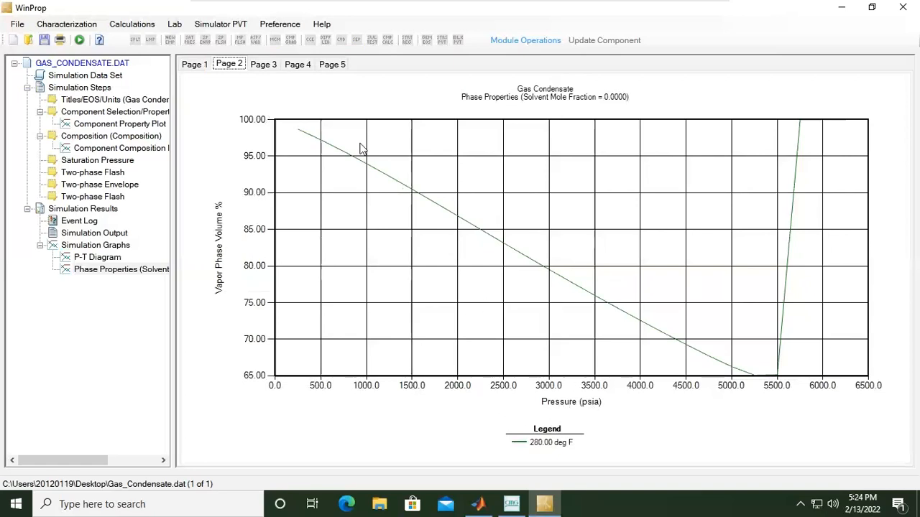
{"action": "left_click", "coordinate": [263, 65]}
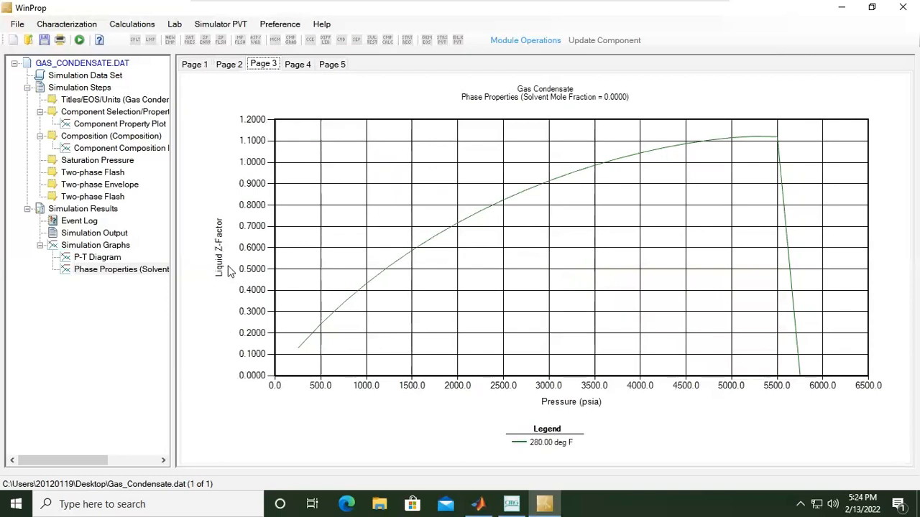
{"action": "left_click", "coordinate": [297, 66]}
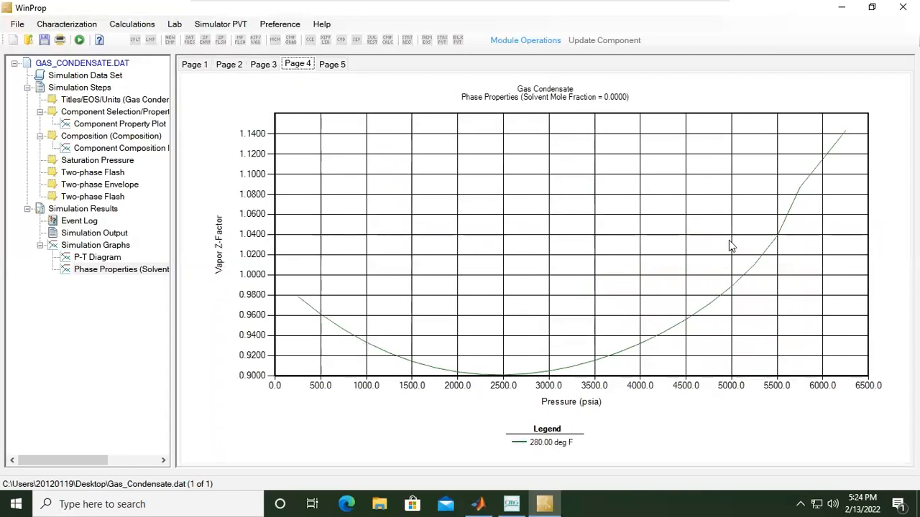
{"action": "left_click", "coordinate": [329, 66]}
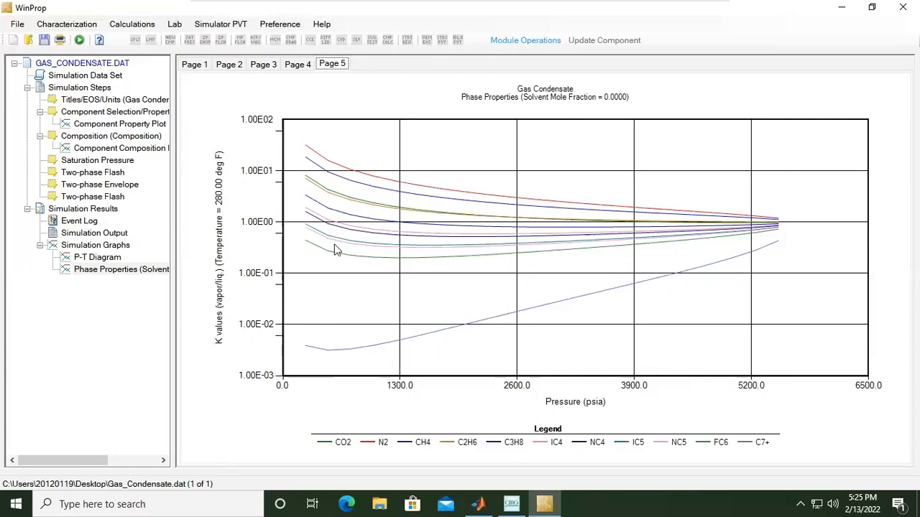
{"action": "mouse_move", "coordinate": [339, 181]}
{"action": "left_click", "coordinate": [428, 199]}
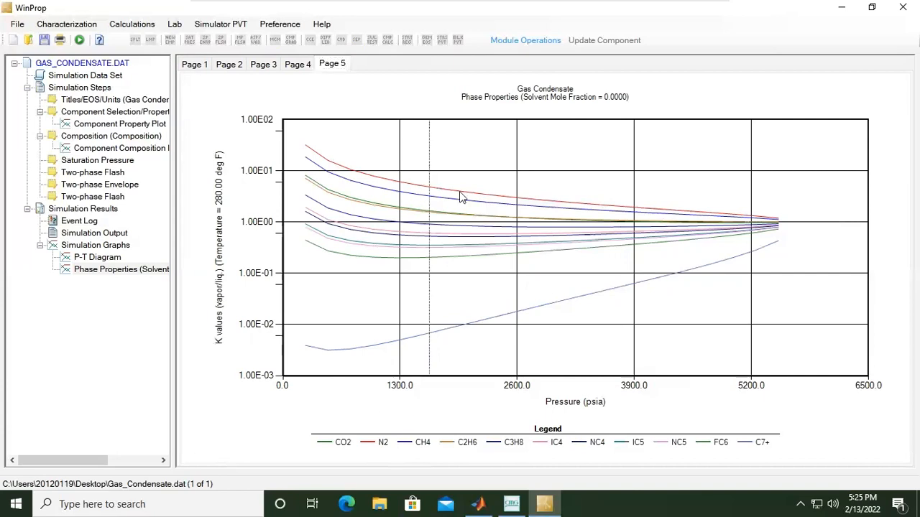
{"action": "left_click_drag", "start_coordinate": [461, 198], "coordinate": [559, 260]}
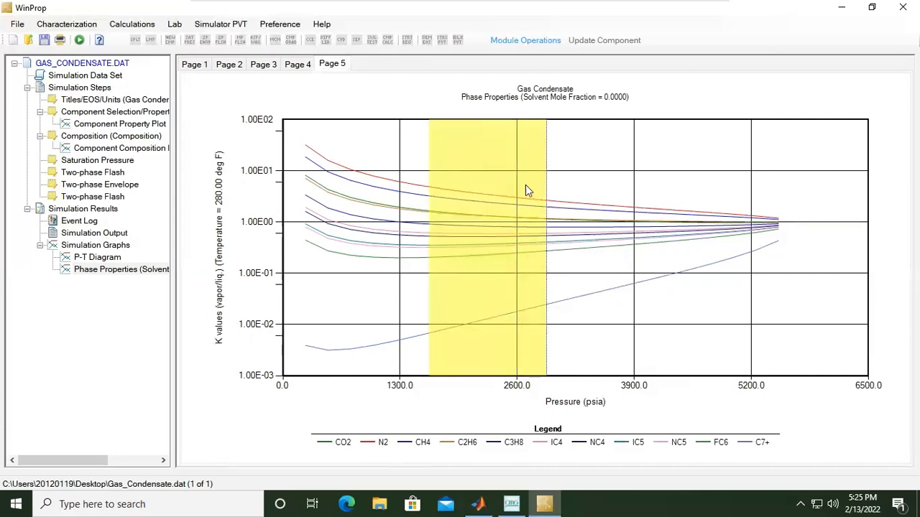
{"action": "right_click", "coordinate": [481, 177]}
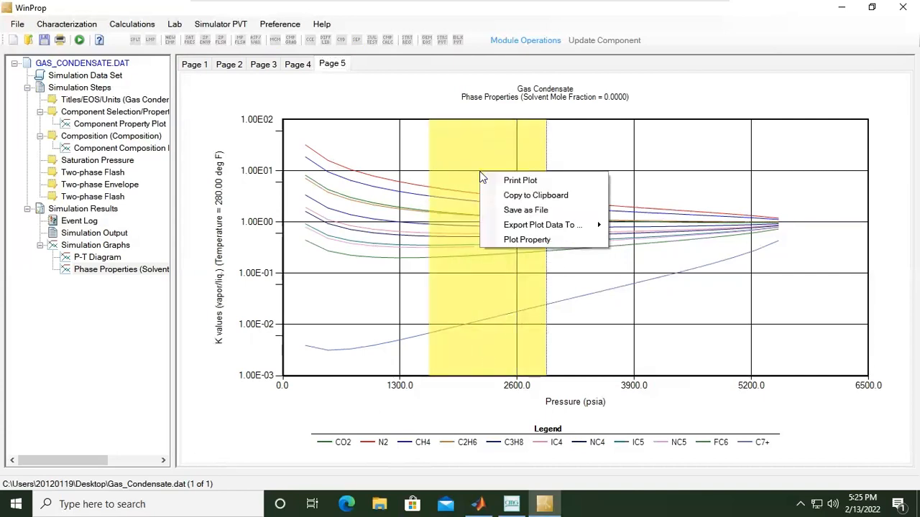
{"action": "left_click", "coordinate": [639, 172]}
Open the K-values plot's properties, check the line type, line size and marker options for the CO2 curve, and close them
{"action": "right_click", "coordinate": [483, 142]}
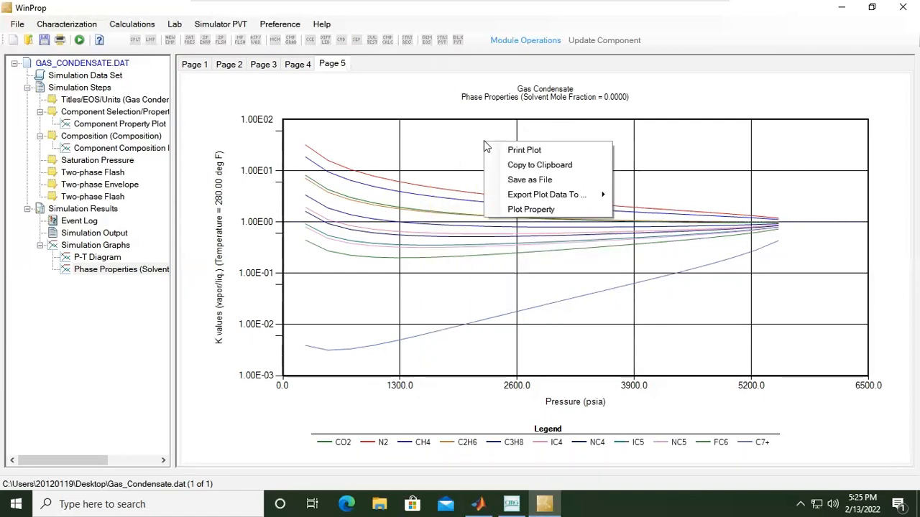
{"action": "left_click", "coordinate": [564, 216]}
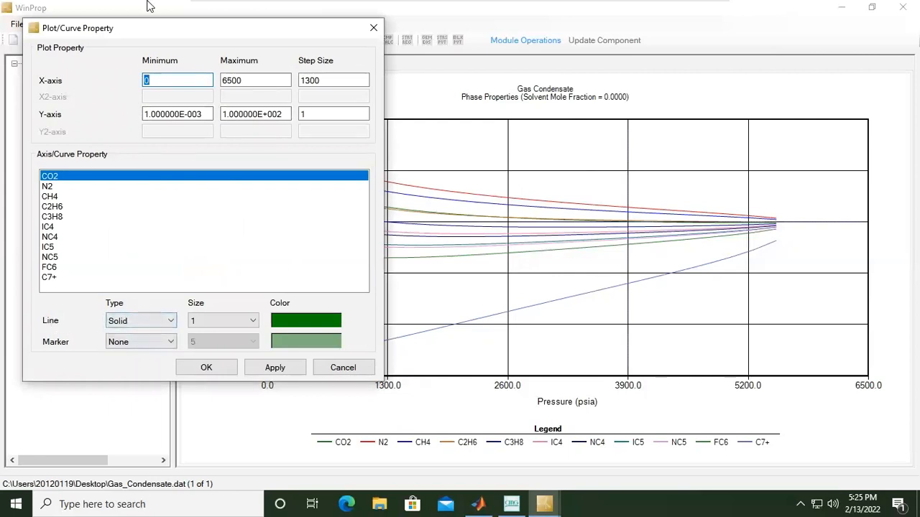
{"action": "left_click_drag", "start_coordinate": [145, 33], "coordinate": [205, 74]}
{"action": "left_click", "coordinate": [228, 366]}
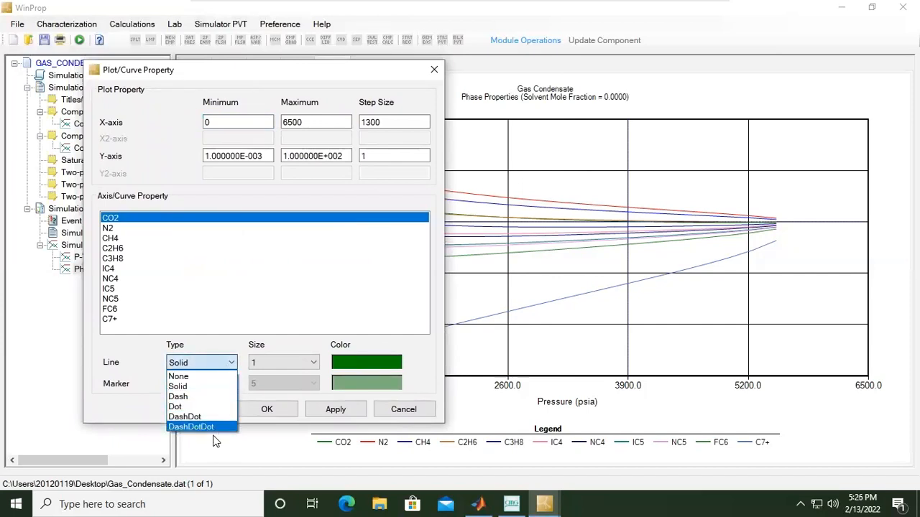
{"action": "left_click", "coordinate": [279, 346]}
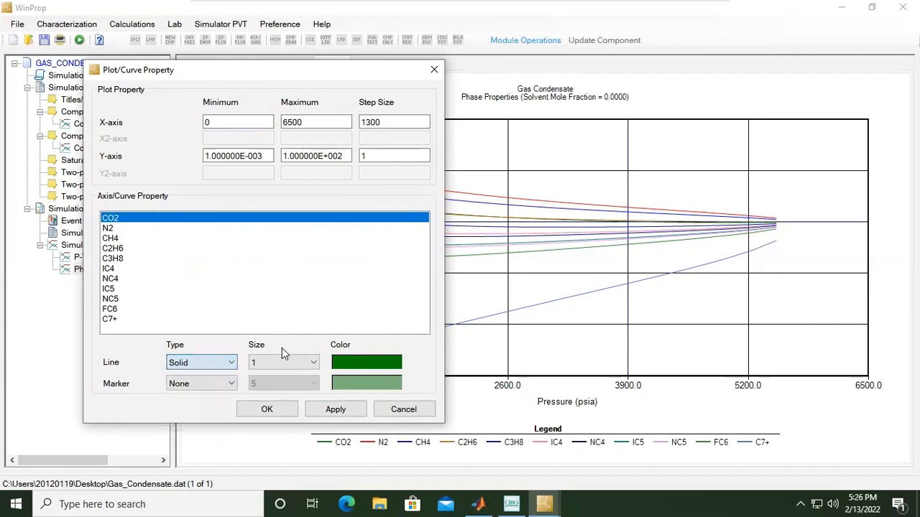
{"action": "left_click", "coordinate": [278, 363]}
{"action": "left_click", "coordinate": [358, 346]}
{"action": "left_click", "coordinate": [194, 387]}
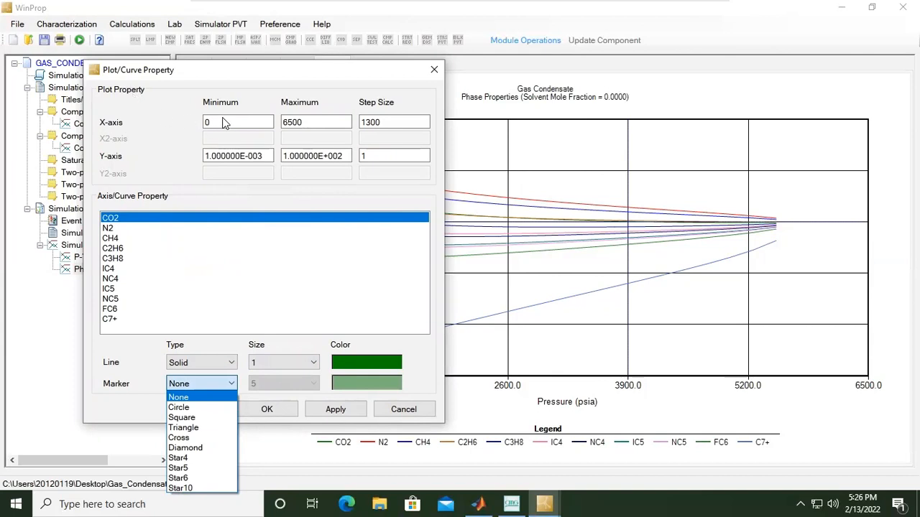
{"action": "left_click", "coordinate": [182, 122]}
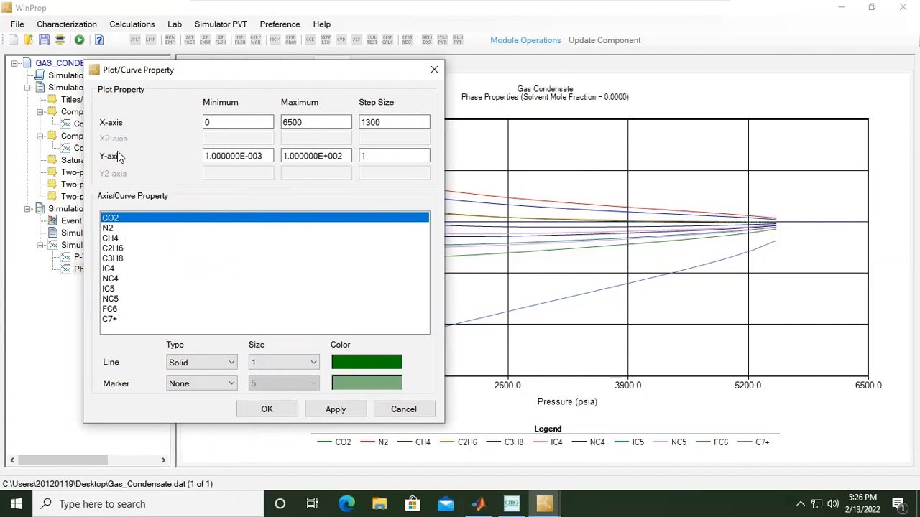
{"action": "left_click", "coordinate": [434, 70]}
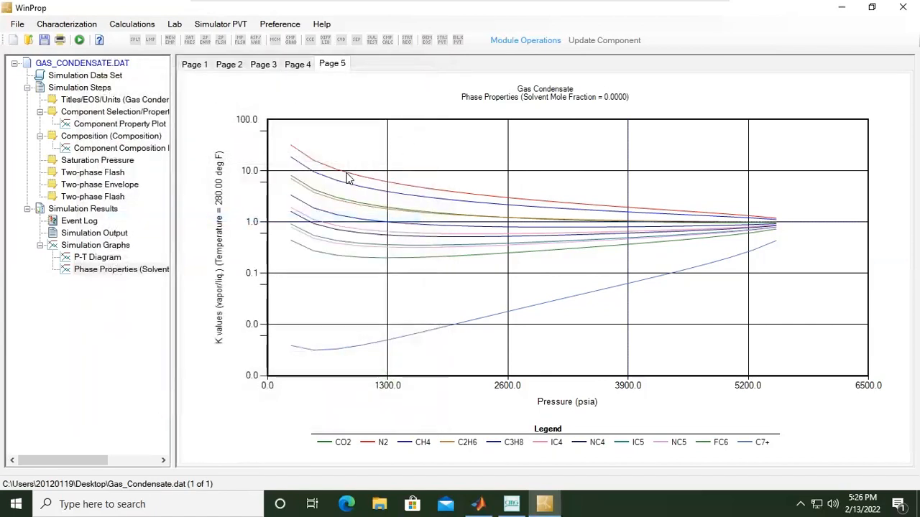
Examine the component K-value curves, and go back through the Z-factor and vapor volume plots to the liquid phase volume plot
{"action": "mouse_move", "coordinate": [346, 176]}
{"action": "mouse_move", "coordinate": [299, 352]}
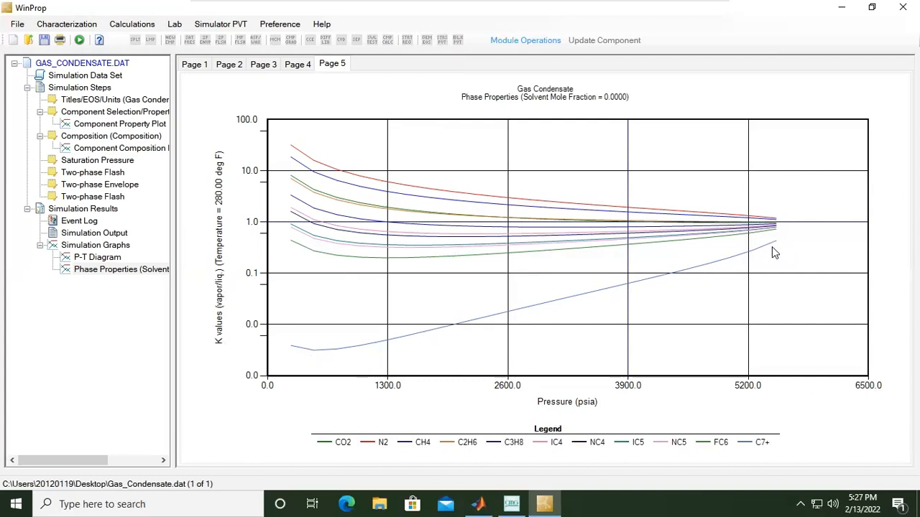
{"action": "mouse_move", "coordinate": [317, 353]}
{"action": "left_click", "coordinate": [306, 65]}
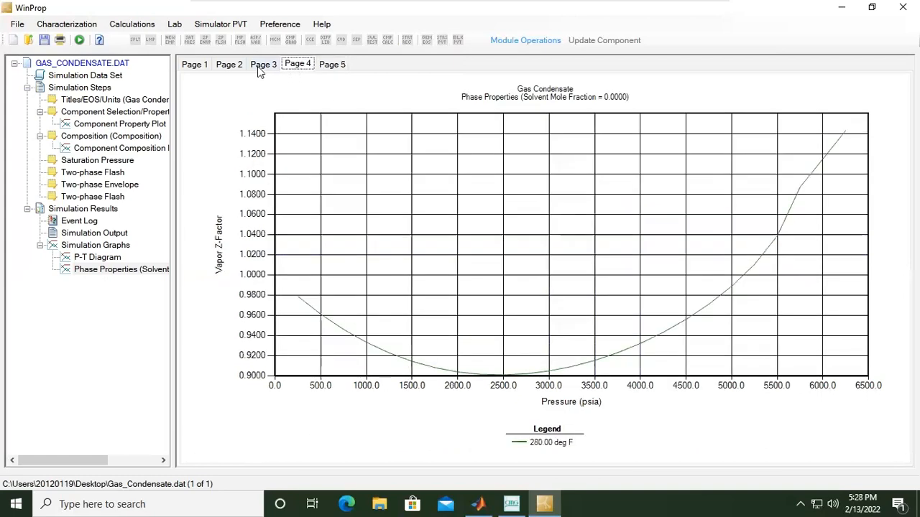
{"action": "left_click", "coordinate": [257, 66]}
{"action": "left_click", "coordinate": [226, 65]}
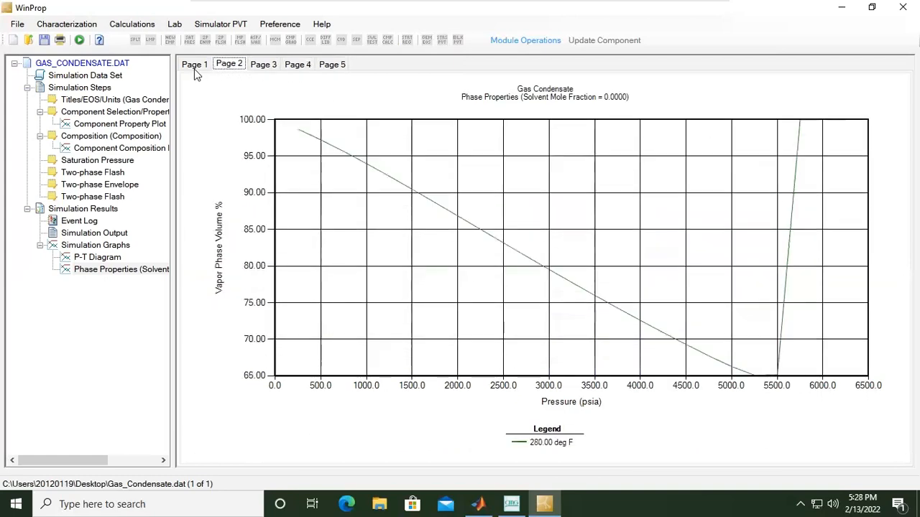
{"action": "left_click", "coordinate": [201, 66]}
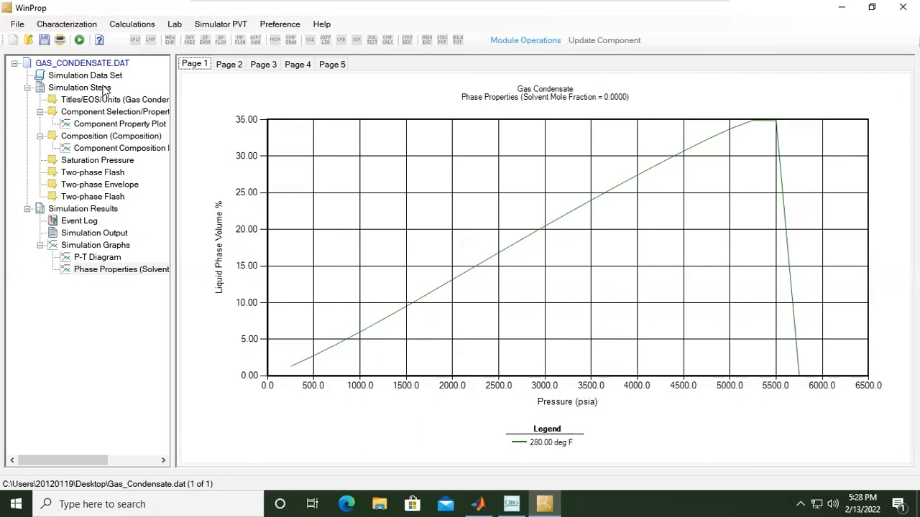
{"action": "left_click", "coordinate": [67, 24]}
{"action": "left_click", "coordinate": [131, 23]}
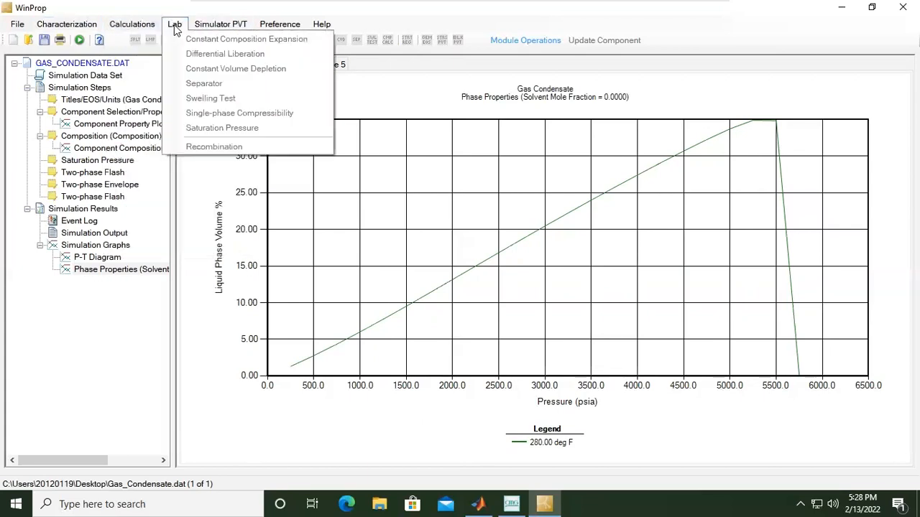
{"action": "left_click", "coordinate": [220, 27]}
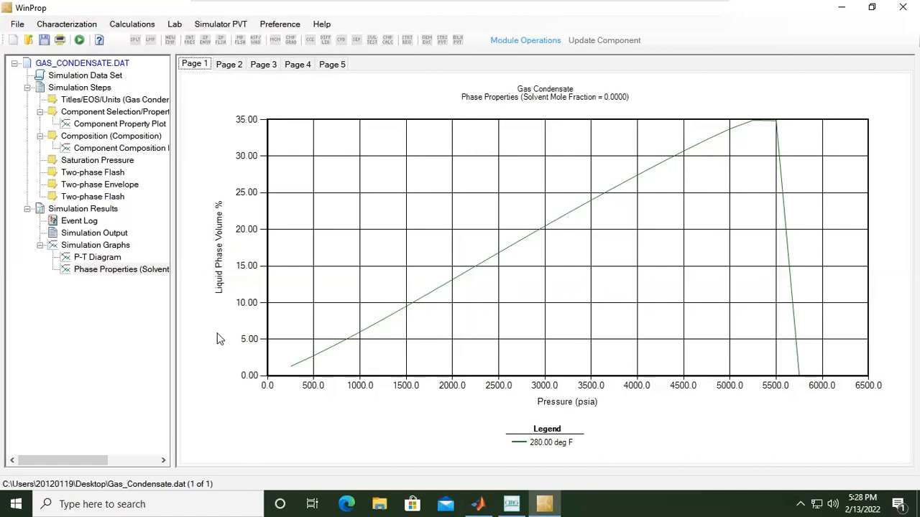
{"action": "left_click_drag", "start_coordinate": [108, 462], "coordinate": [64, 452]}
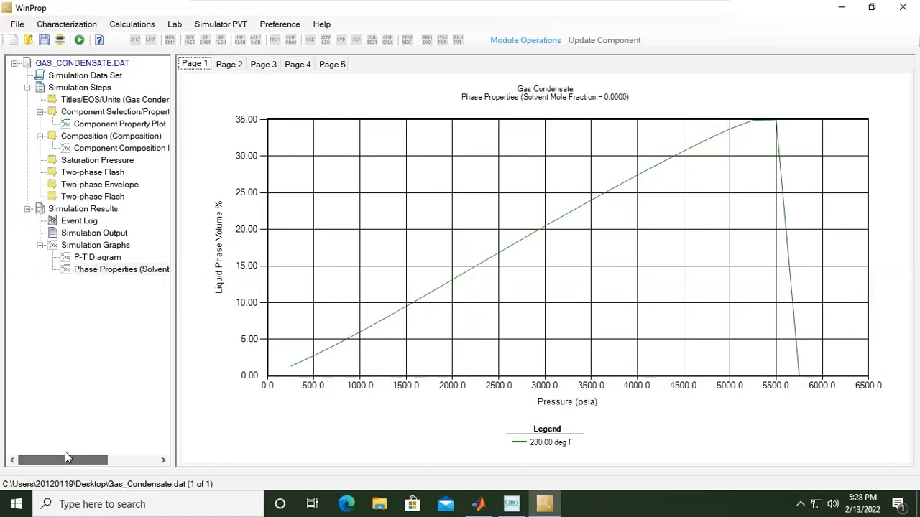
Review the simulation steps, covering the titles and EOS, component properties including C7+, property and composition plots, and saturation pressure settings
{"action": "left_click", "coordinate": [98, 87]}
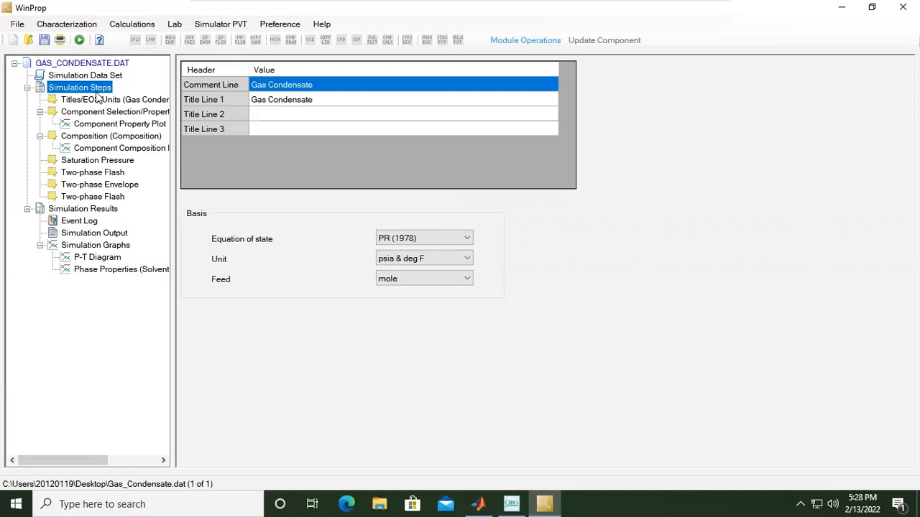
{"action": "left_click", "coordinate": [120, 114]}
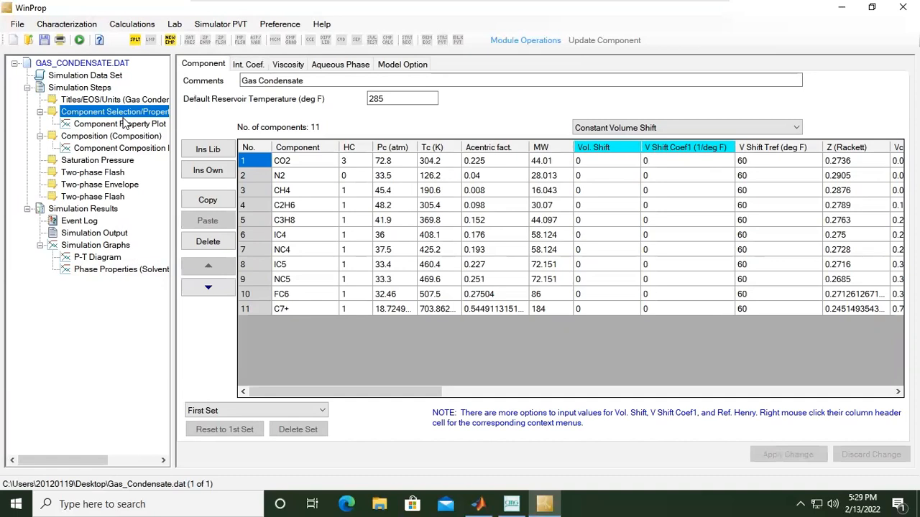
{"action": "left_click", "coordinate": [288, 315]}
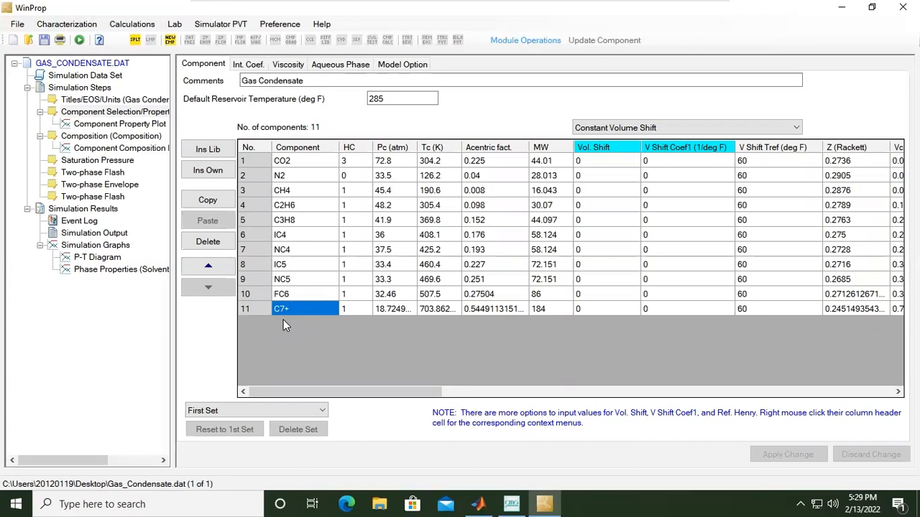
{"action": "left_click", "coordinate": [140, 127]}
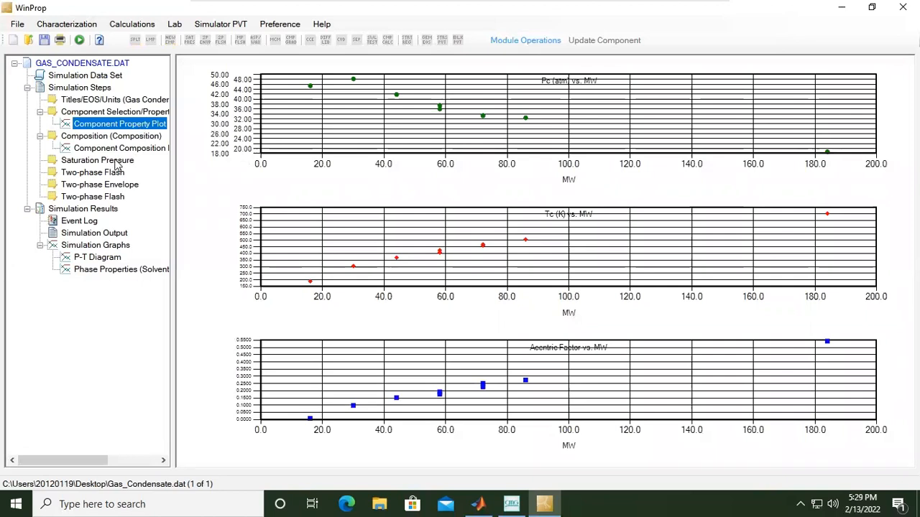
{"action": "left_click", "coordinate": [120, 160]}
{"action": "left_click", "coordinate": [141, 147]}
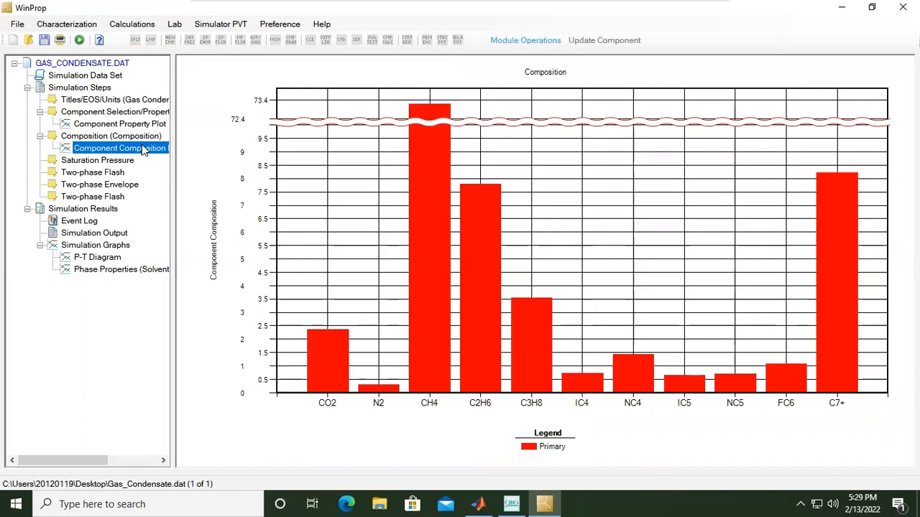
{"action": "left_click", "coordinate": [123, 163]}
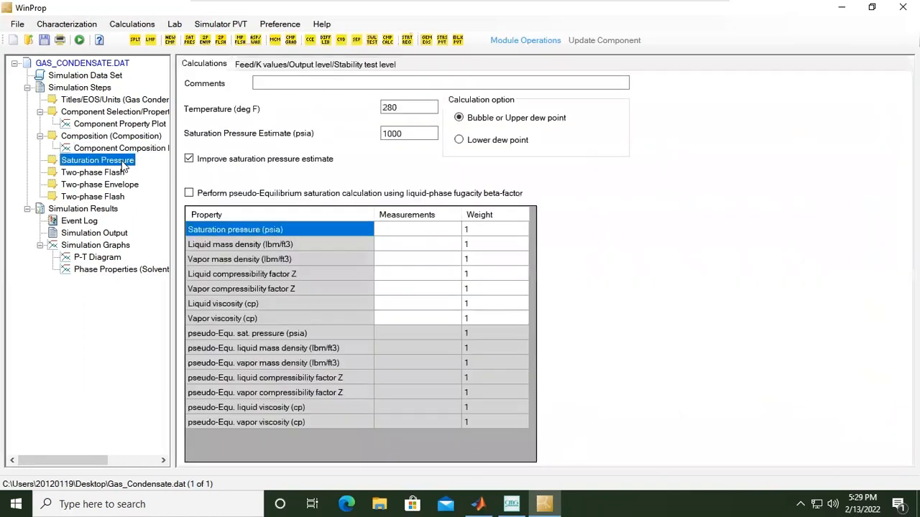
Review the simulation results, covering the validation summary, the simulation output and the P-T diagram
{"action": "left_click", "coordinate": [92, 211]}
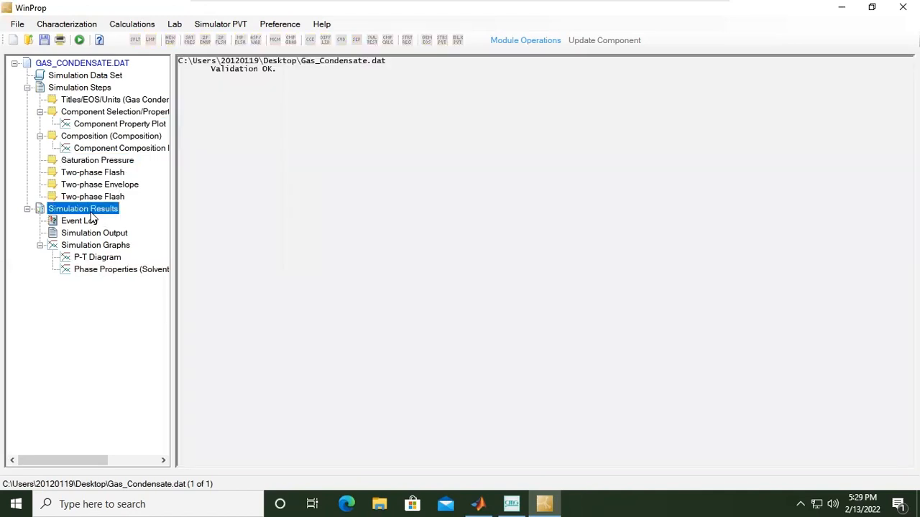
{"action": "left_click", "coordinate": [106, 256]}
{"action": "left_click", "coordinate": [111, 244]}
{"action": "left_click", "coordinate": [111, 234]}
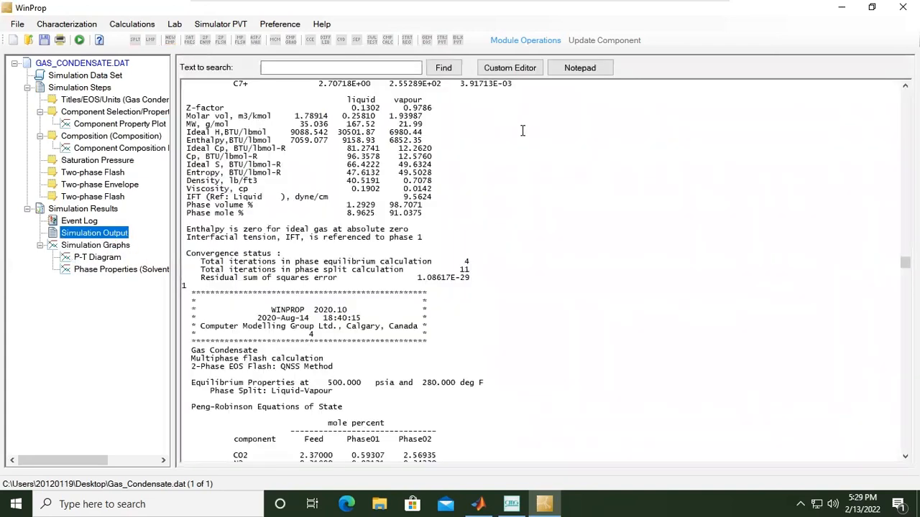
{"action": "left_click", "coordinate": [115, 259]}
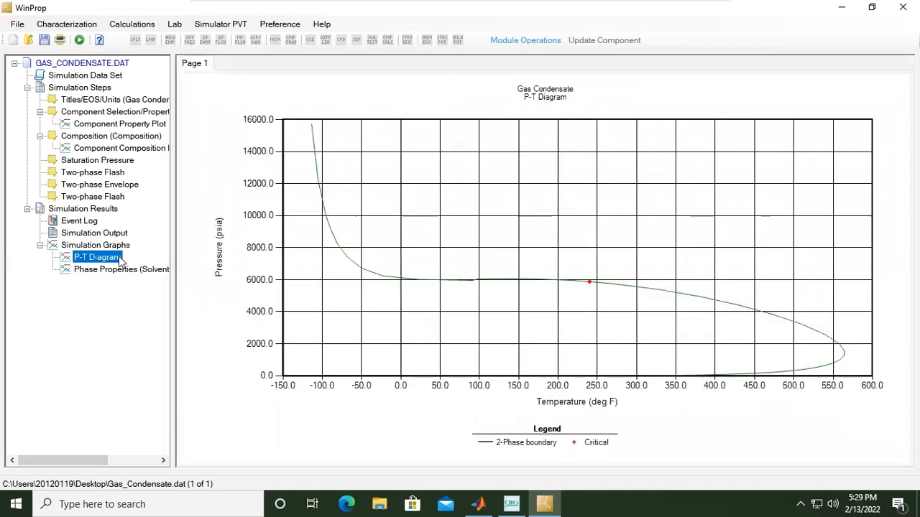
{"action": "left_click", "coordinate": [120, 269]}
{"action": "left_click", "coordinate": [118, 258]}
Go through all five Phase Properties plots once more and return to liquid phase volume versus pressure
{"action": "left_click", "coordinate": [120, 269]}
{"action": "left_click", "coordinate": [229, 66]}
{"action": "left_click", "coordinate": [261, 66]}
{"action": "left_click", "coordinate": [298, 66]}
{"action": "left_click", "coordinate": [325, 66]}
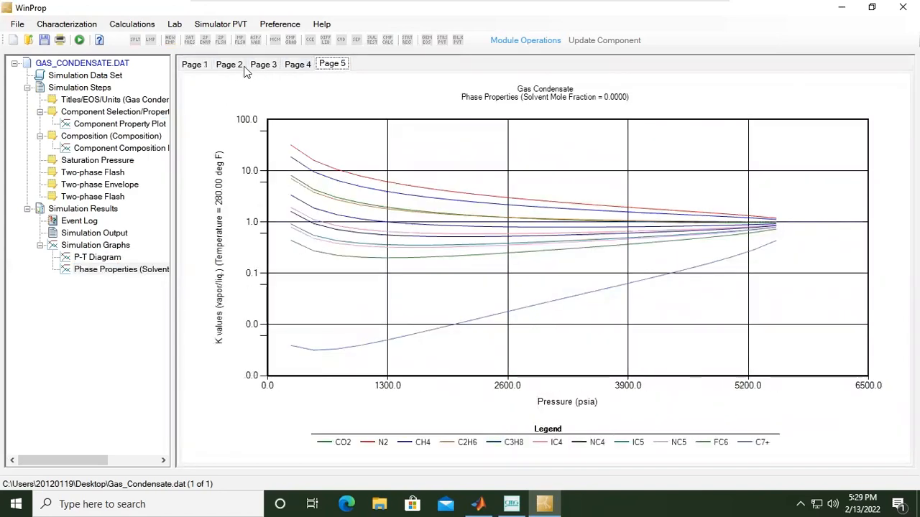
{"action": "left_click", "coordinate": [200, 71]}
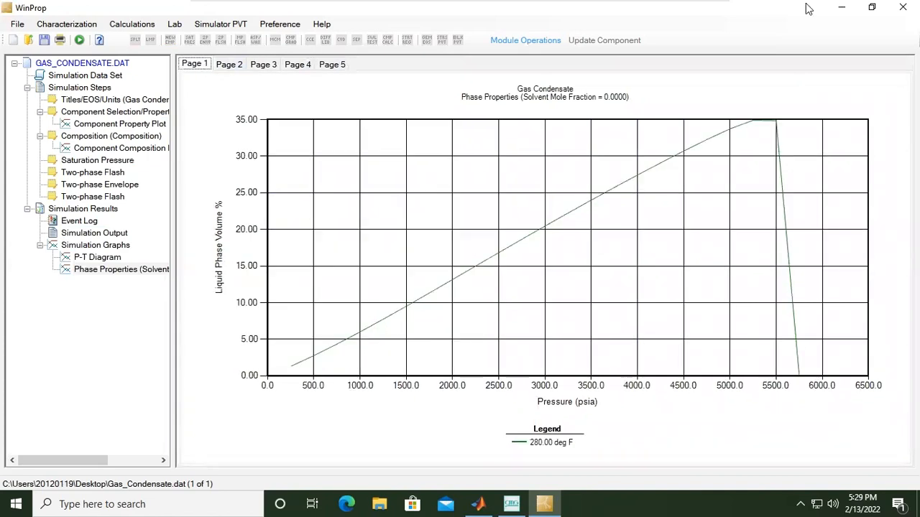